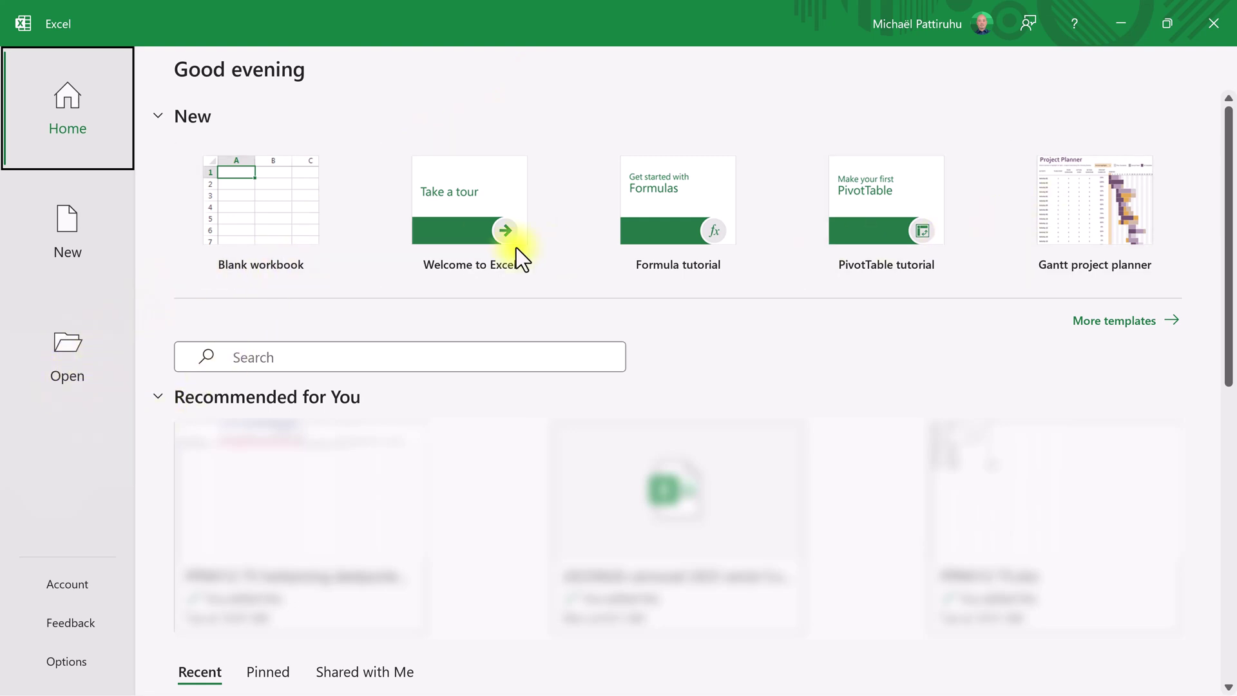
Create a blank workbook and zoom the sheet in four increments
click(264, 226)
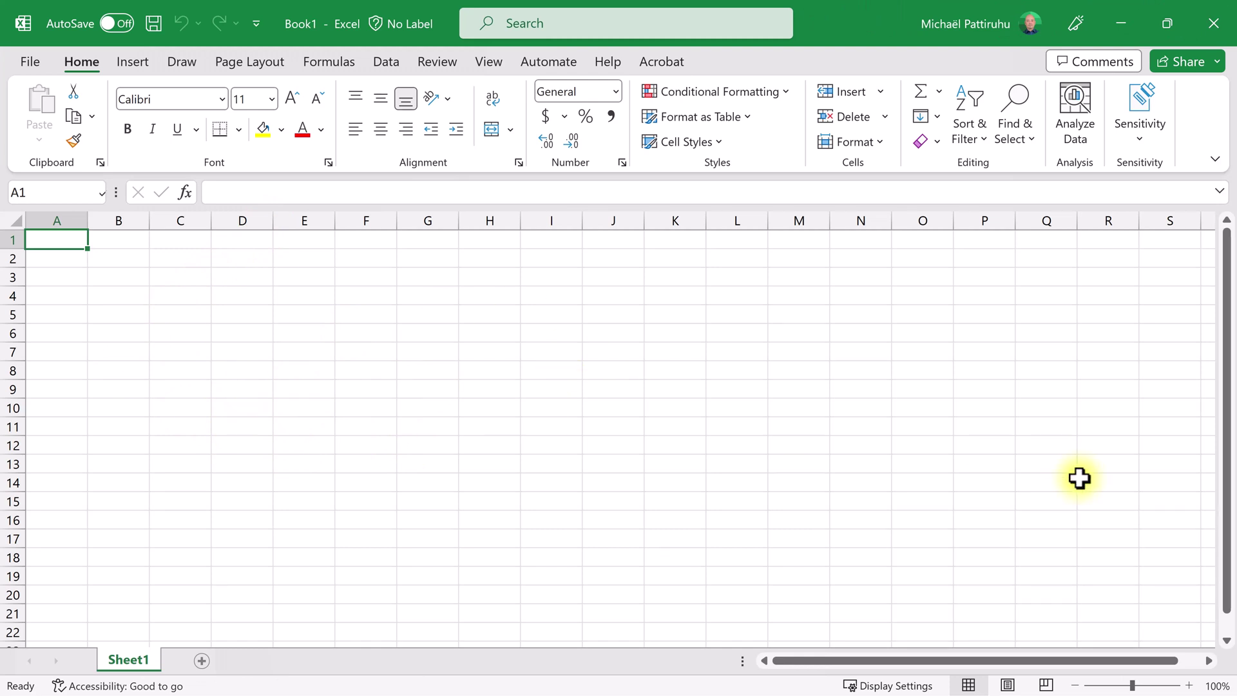
click(1189, 685)
click(1188, 685)
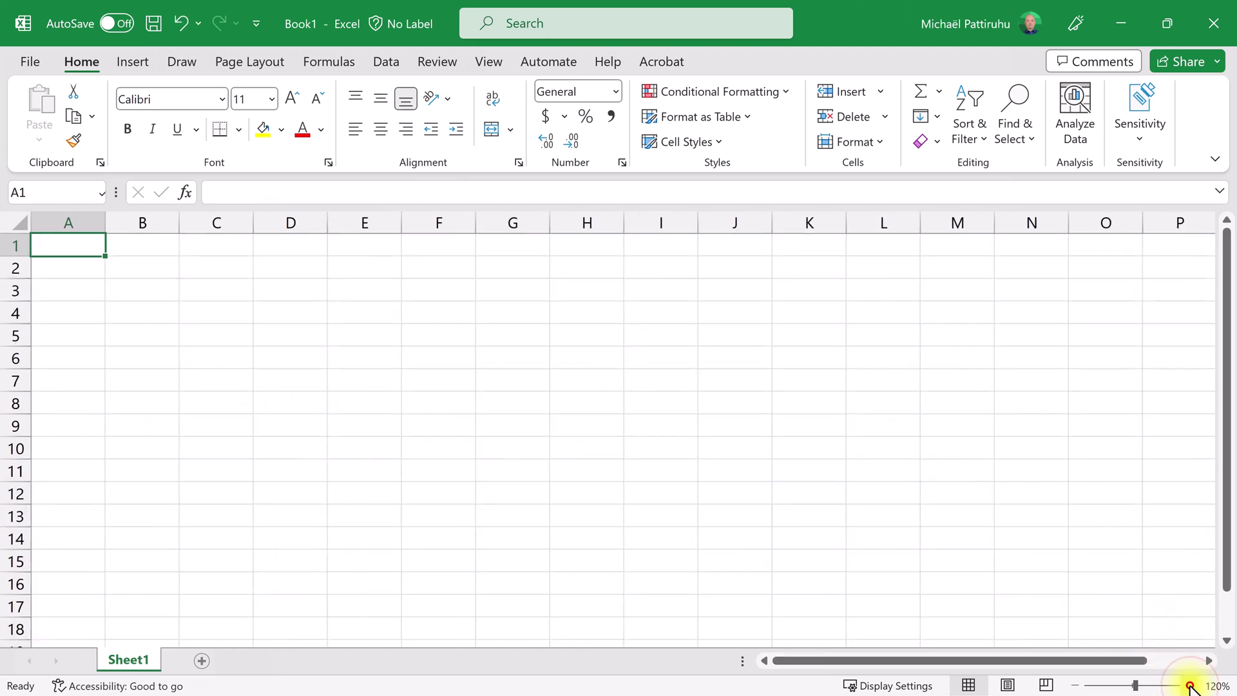
click(1189, 684)
click(1189, 685)
click(1188, 685)
click(1189, 685)
click(1189, 685)
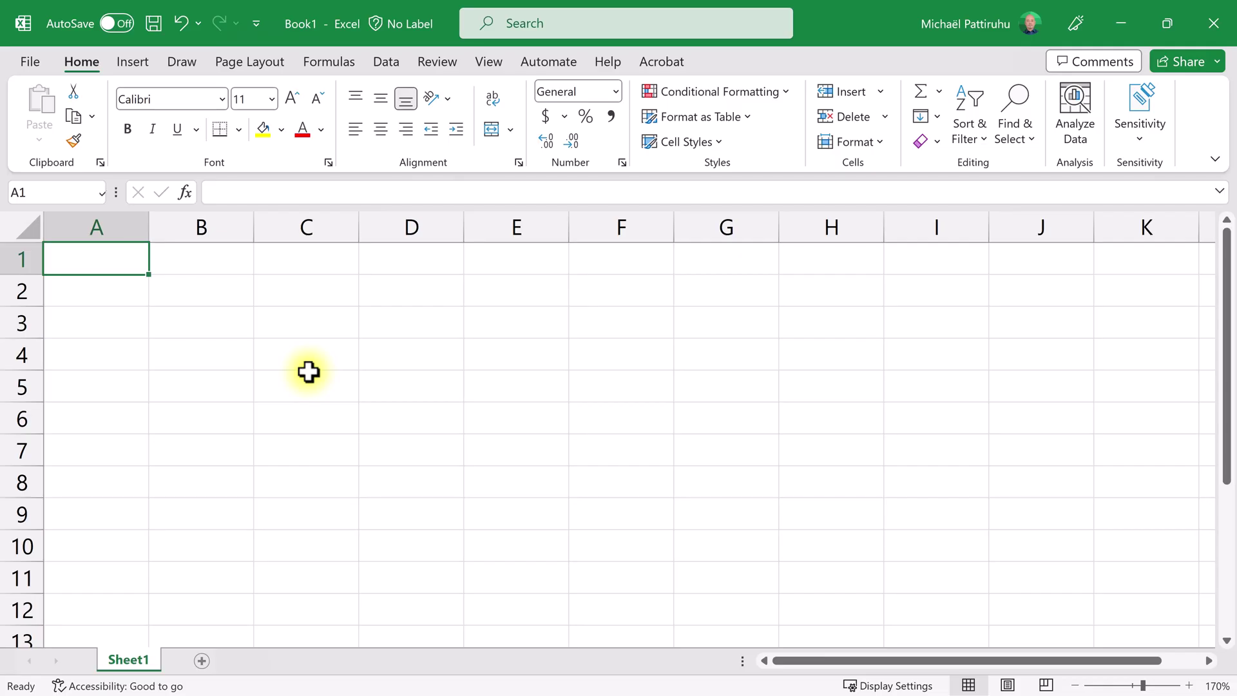
Select several cells (C4, F5, F2, C2), ending back on A1
click(229, 292)
click(354, 347)
click(575, 378)
click(617, 300)
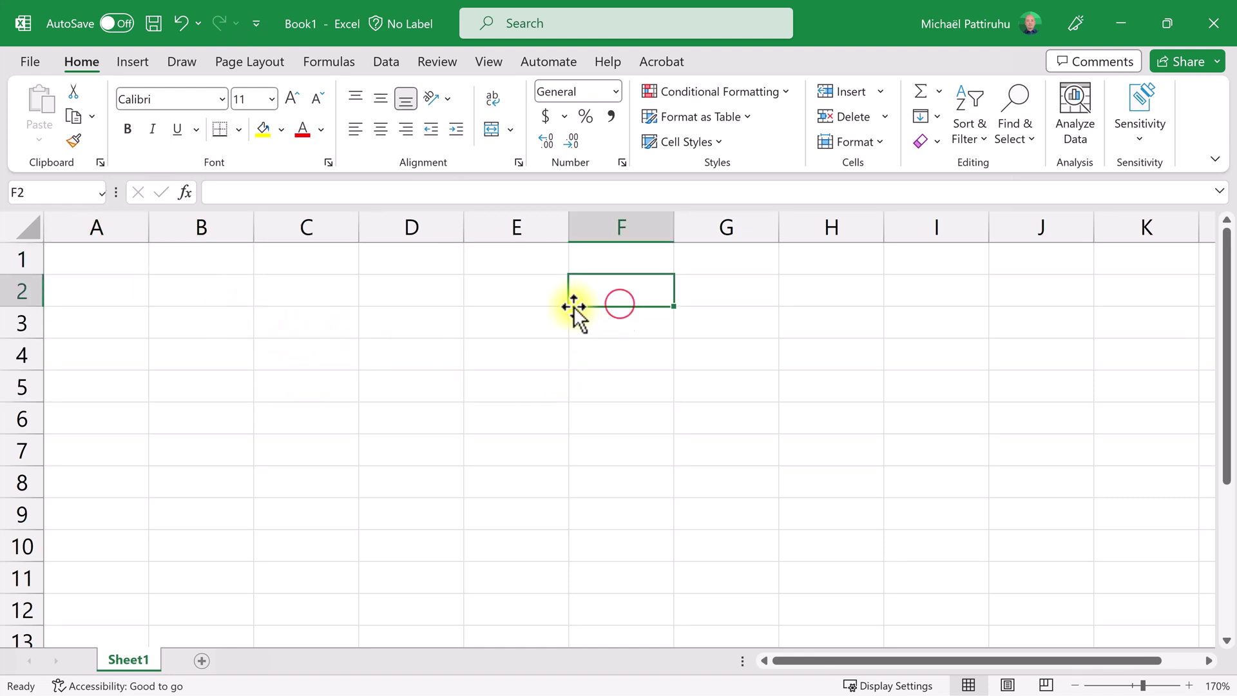
click(331, 301)
click(126, 265)
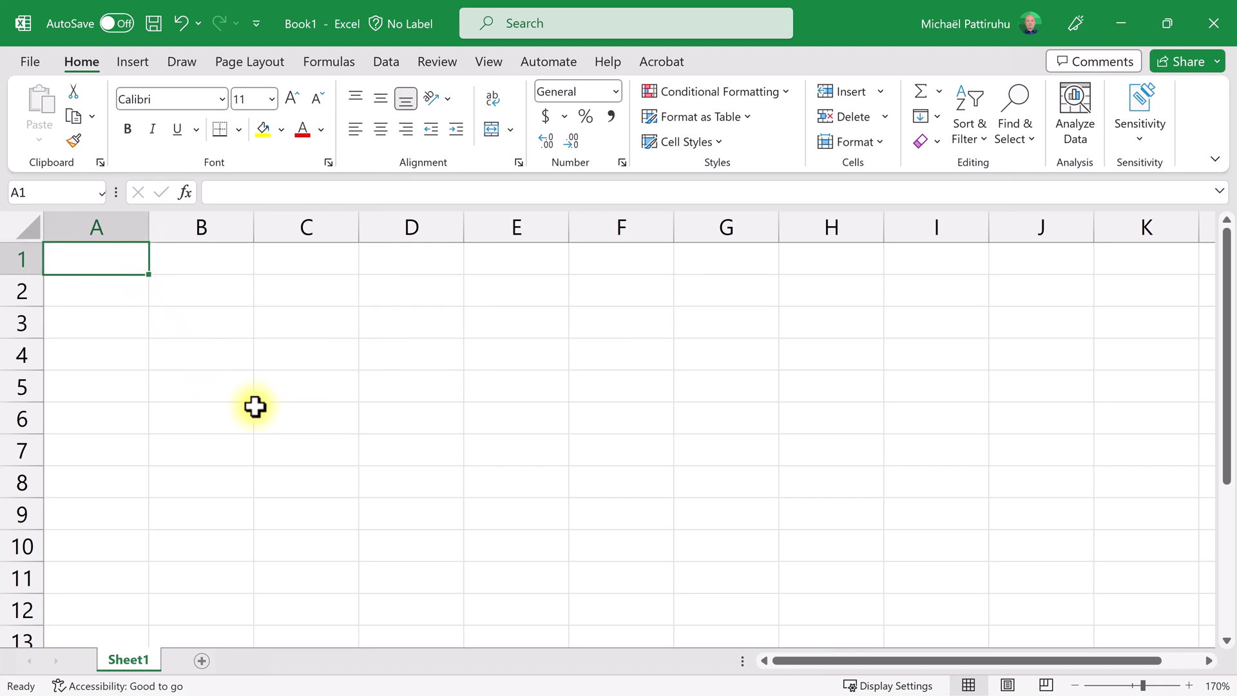
Enter apple and pear in A1:A2 and the misspelled 'bananna' in A3
text(apple)
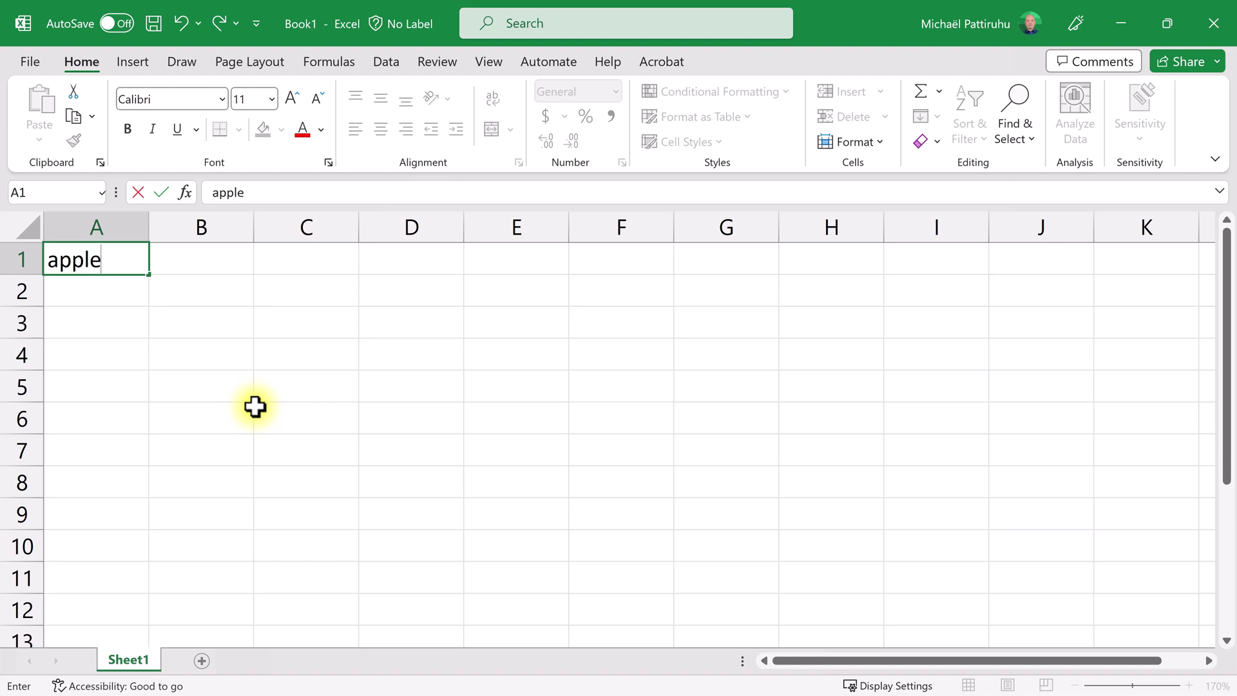
key(Return)
text(pear)
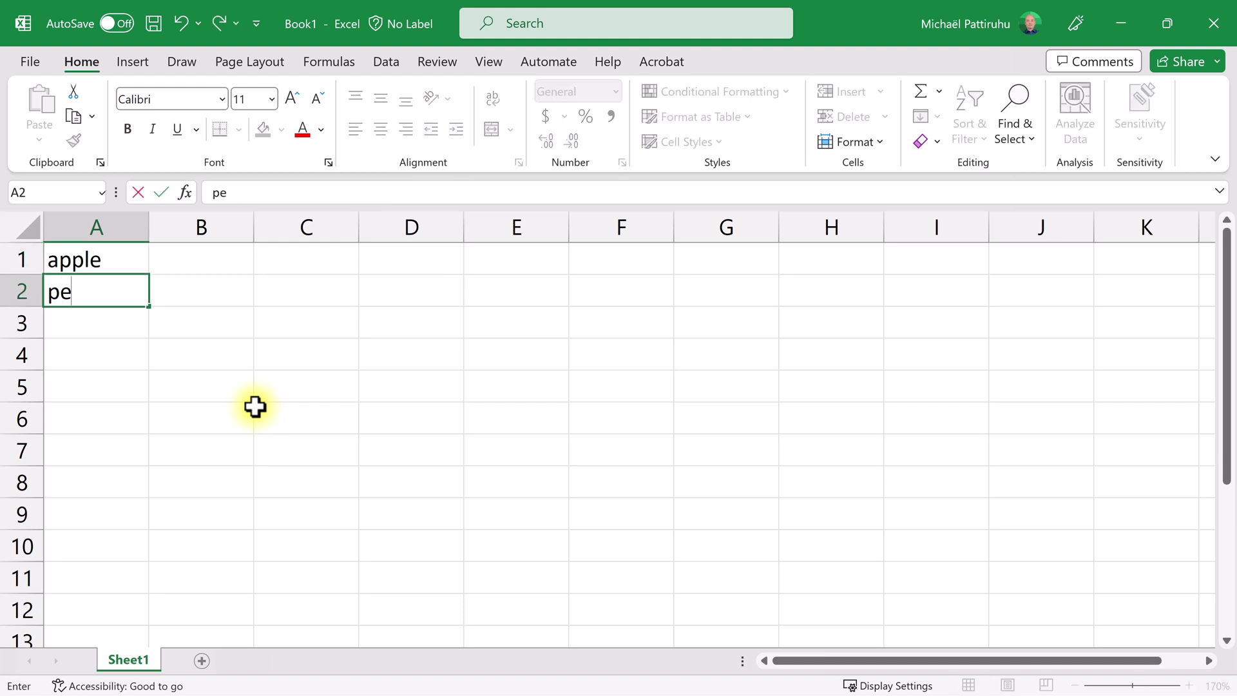
key(Return)
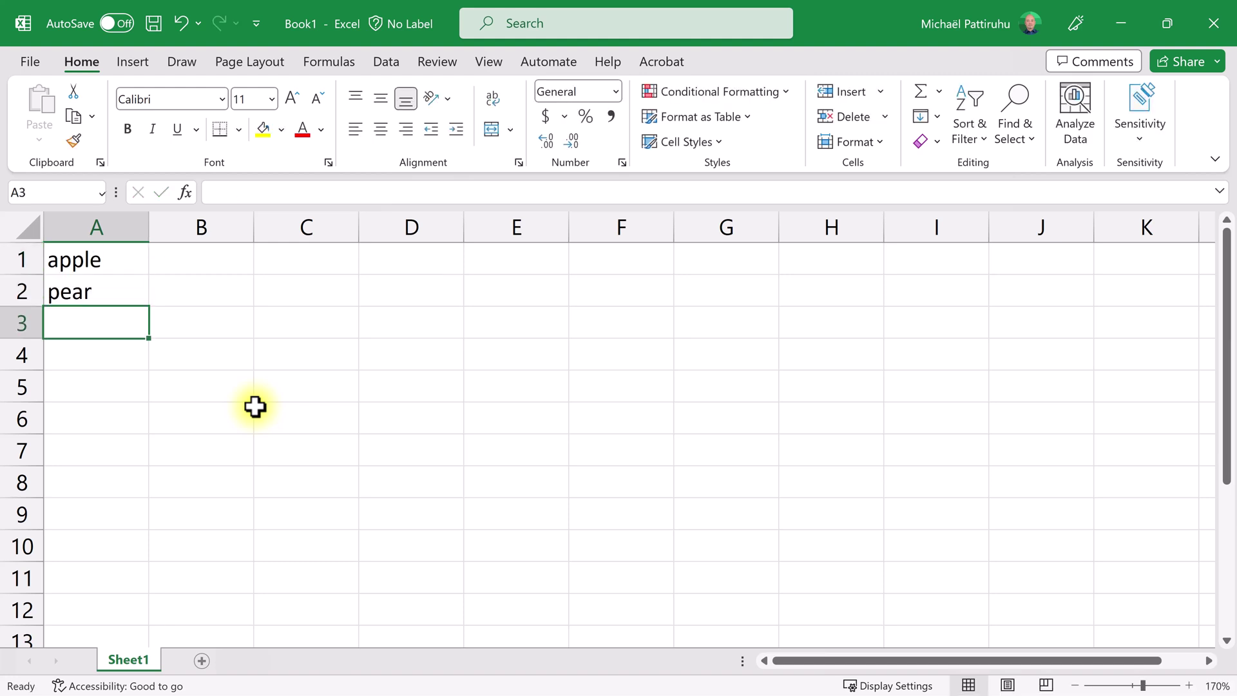
text(banan)
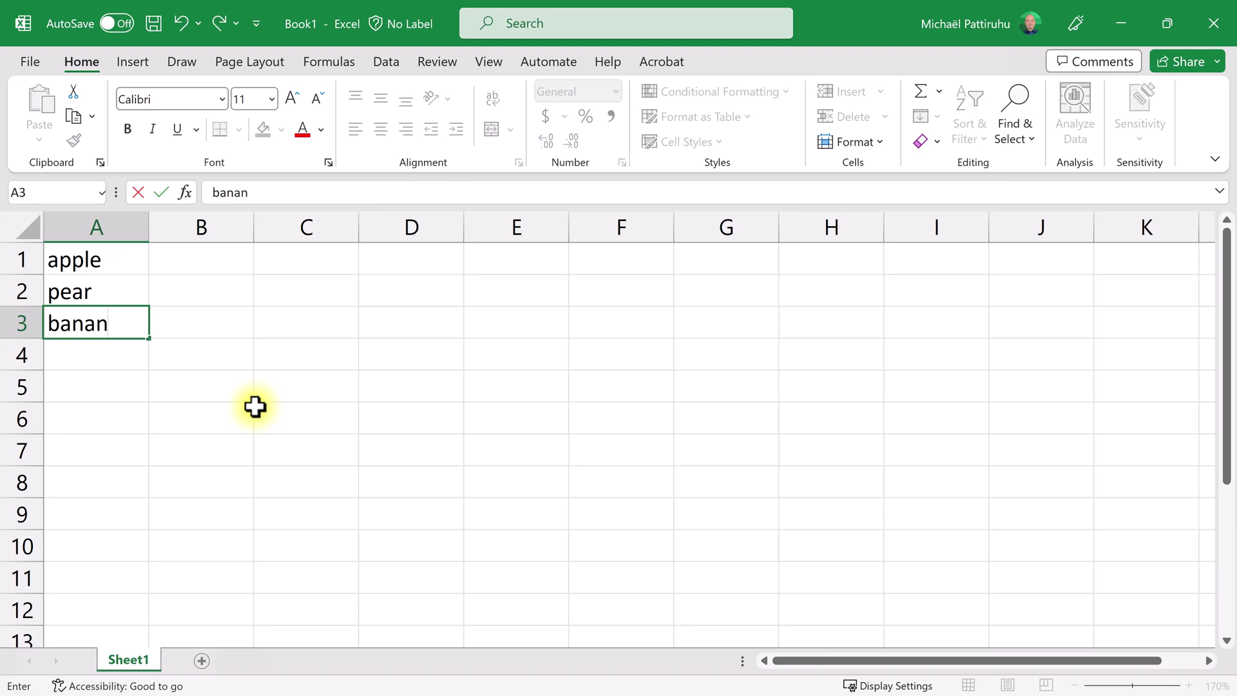
text(na)
key(Return)
Correct cell A3 to read 'banana'
double_click(113, 321)
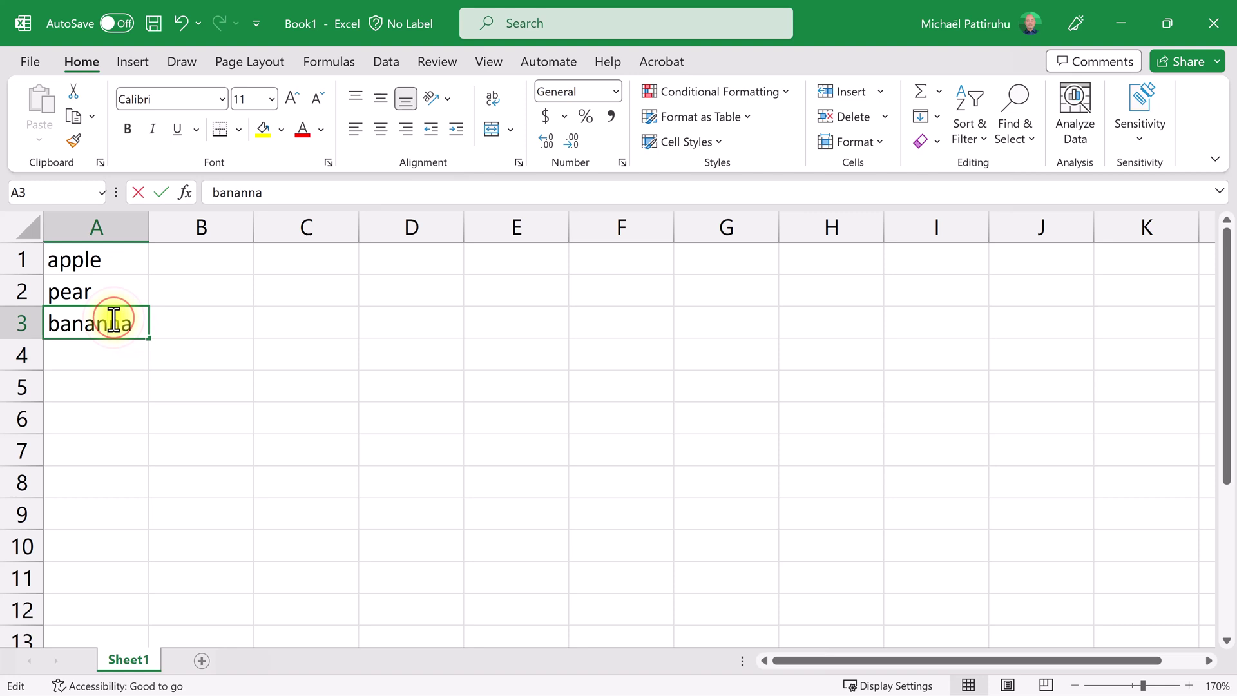
key(BackSpace)
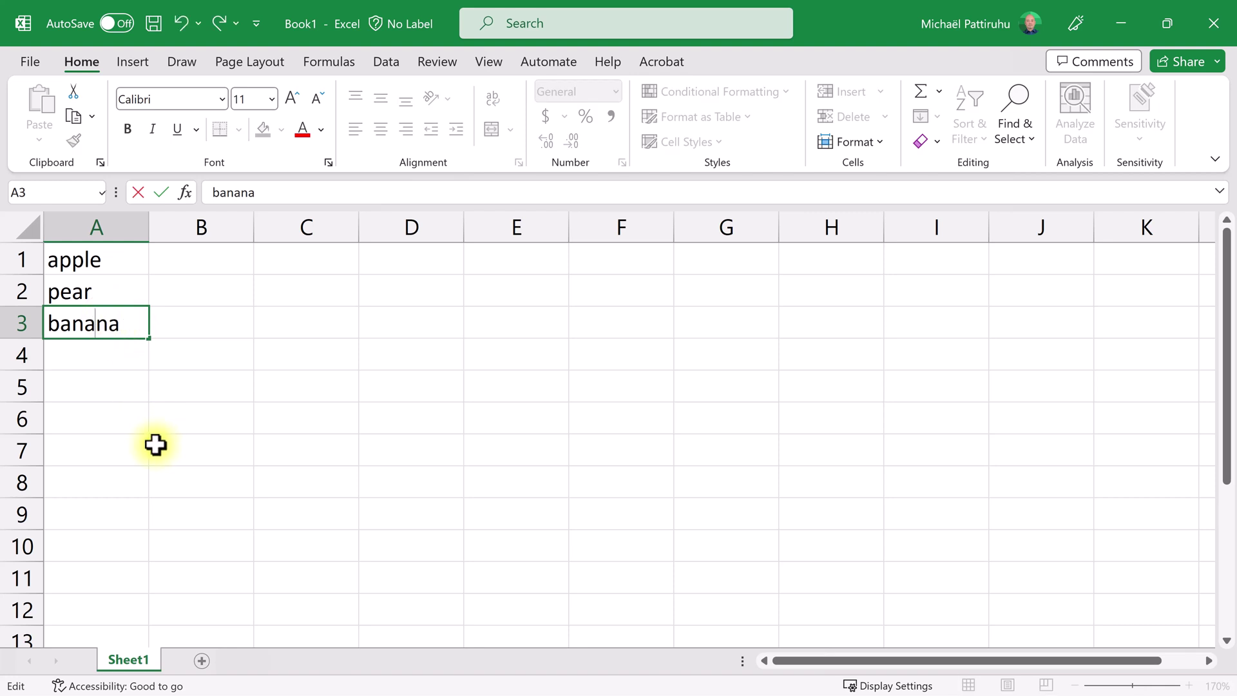
key(Return)
click(115, 324)
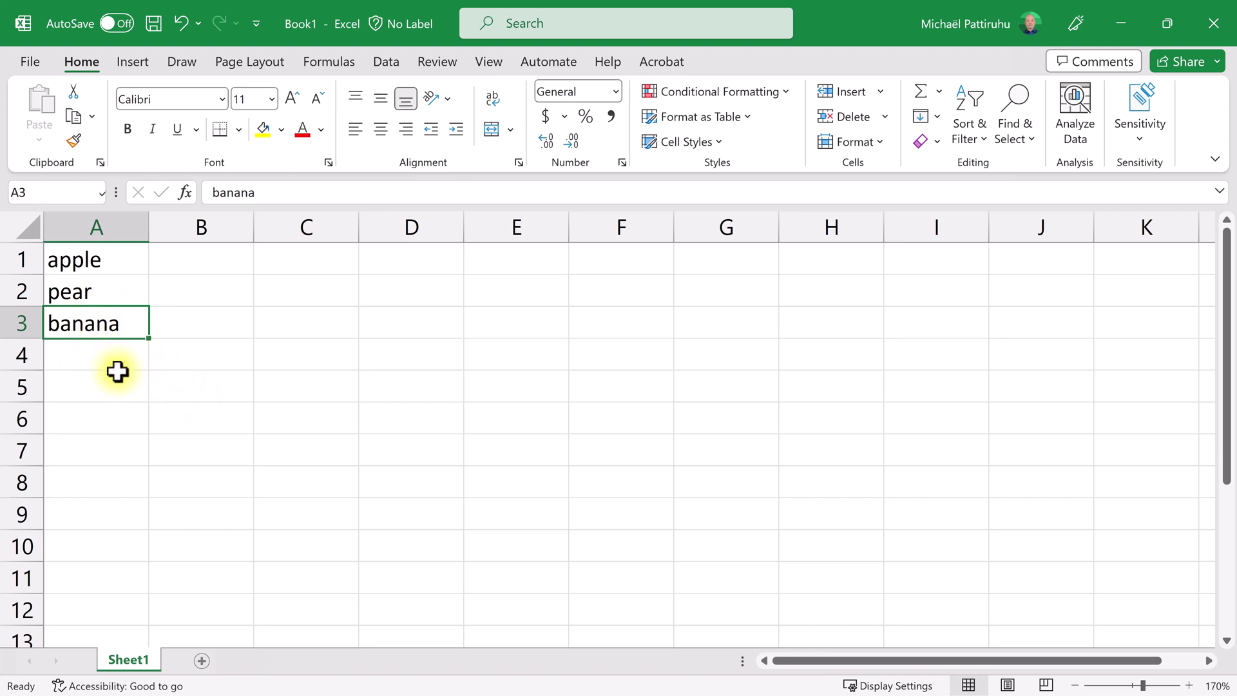
text(bana)
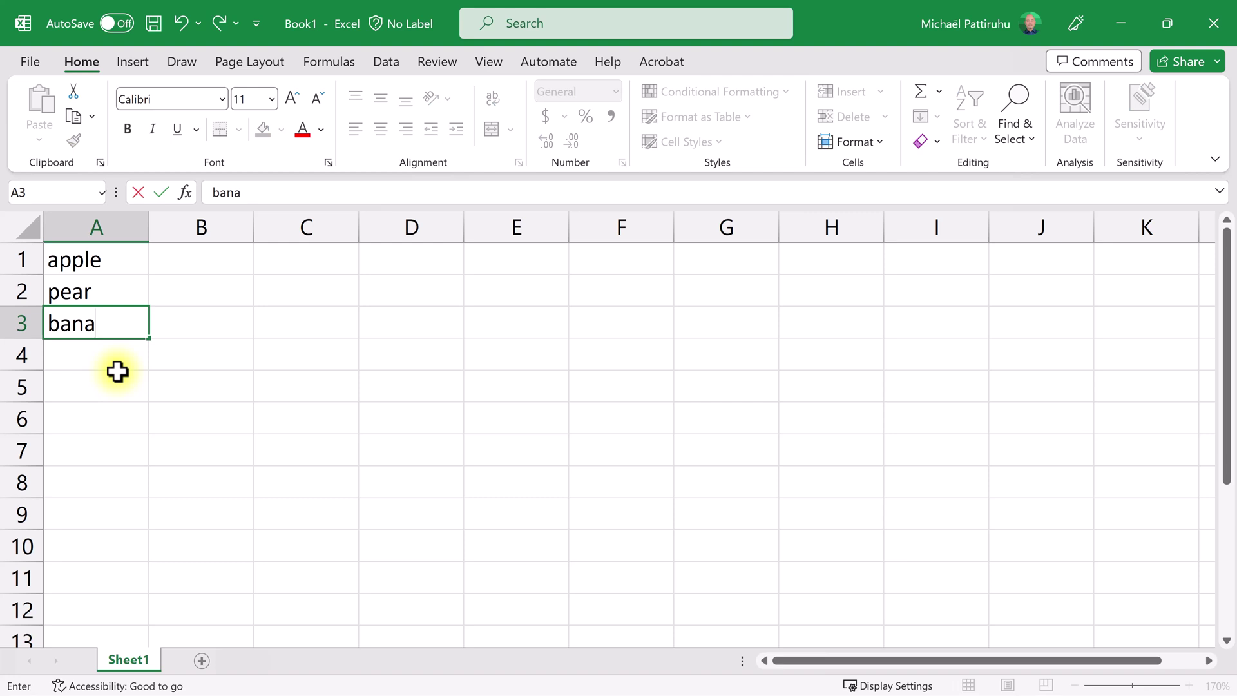
text(na)
key(Return)
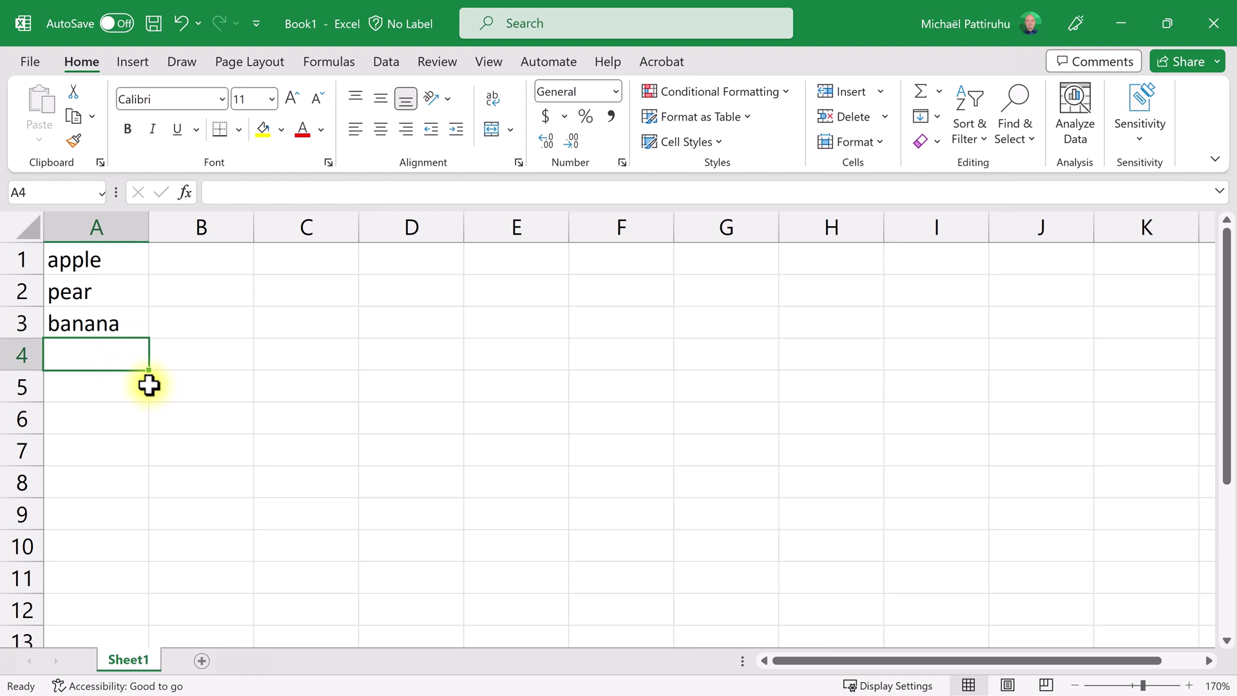
Enter test text in A4, then clear it
text(asdfsadf)
key(Return)
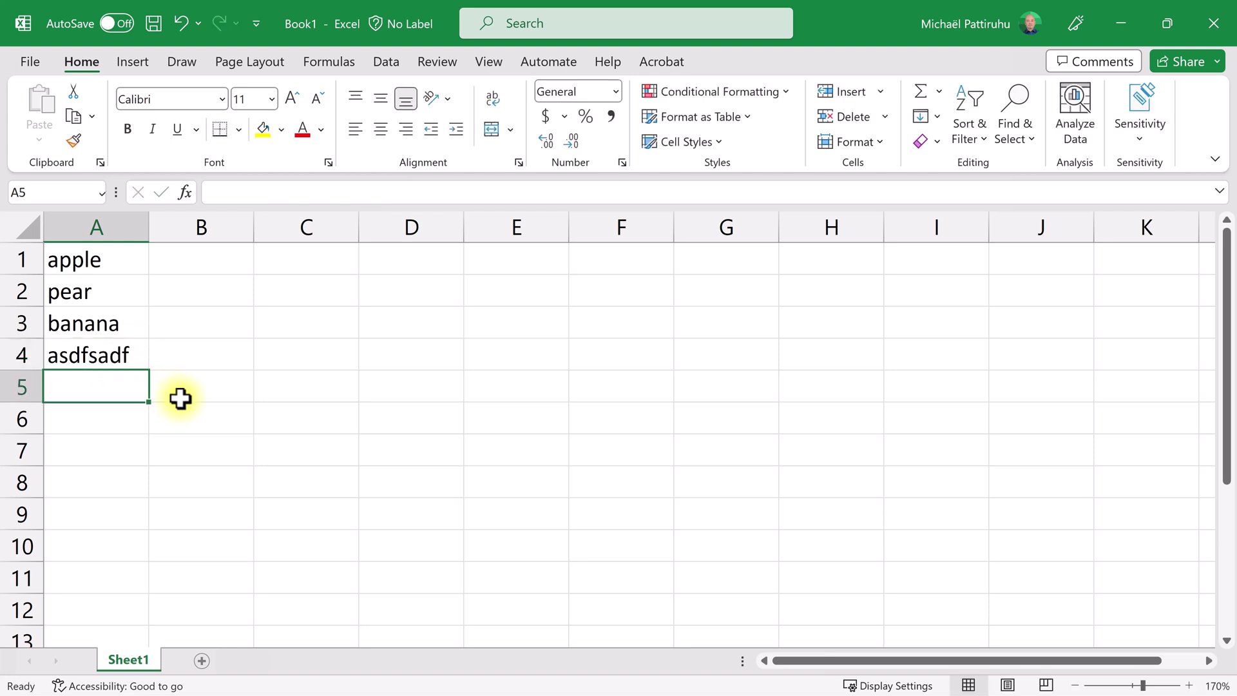
click(125, 356)
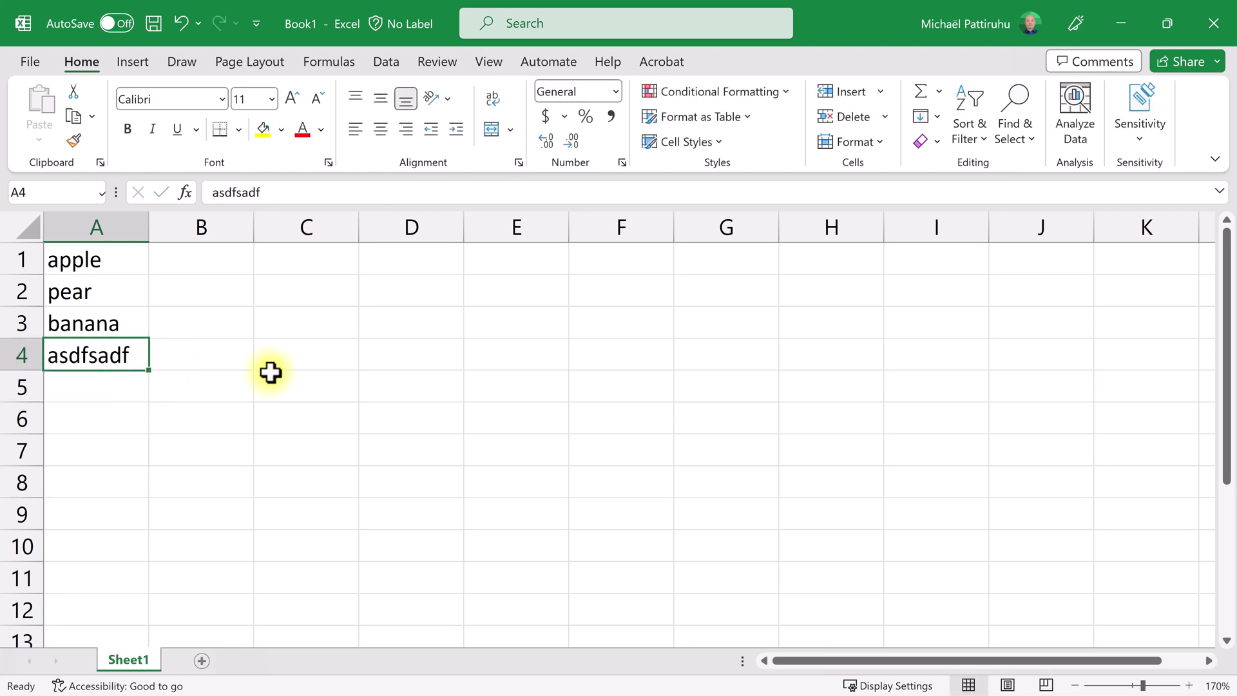
key(Delete)
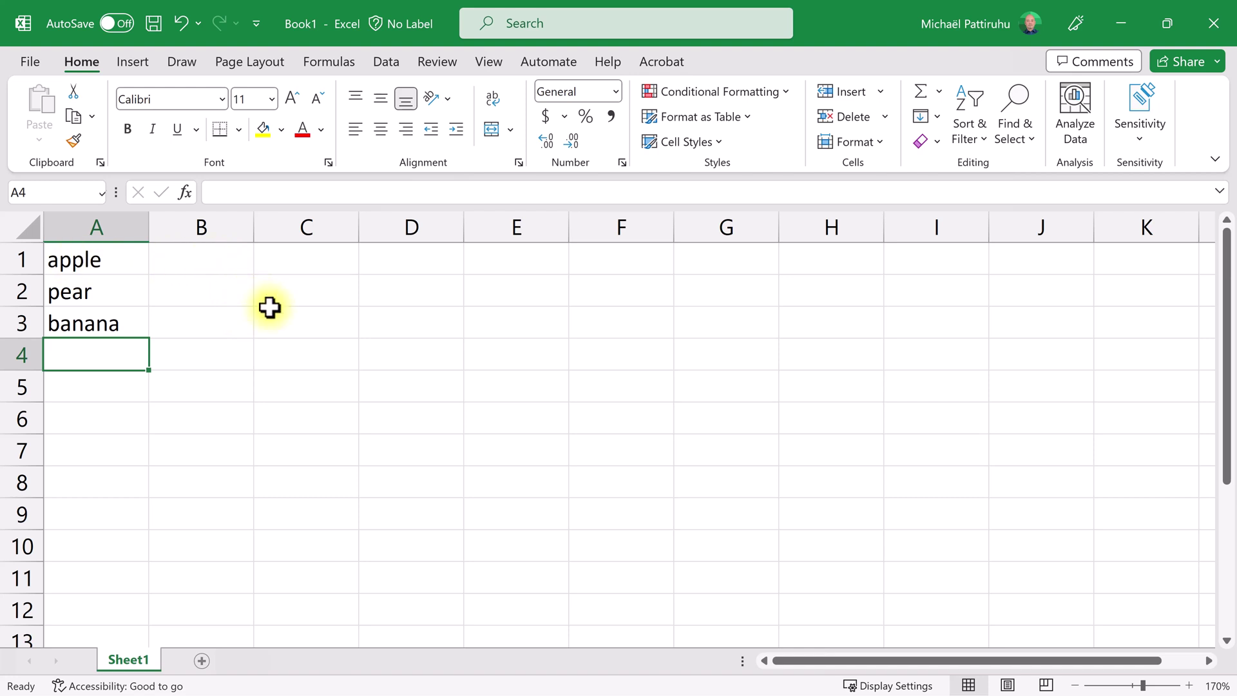
Enter the prices 0.5, 0.6 and 0.4 in B1:B3
key(Right)
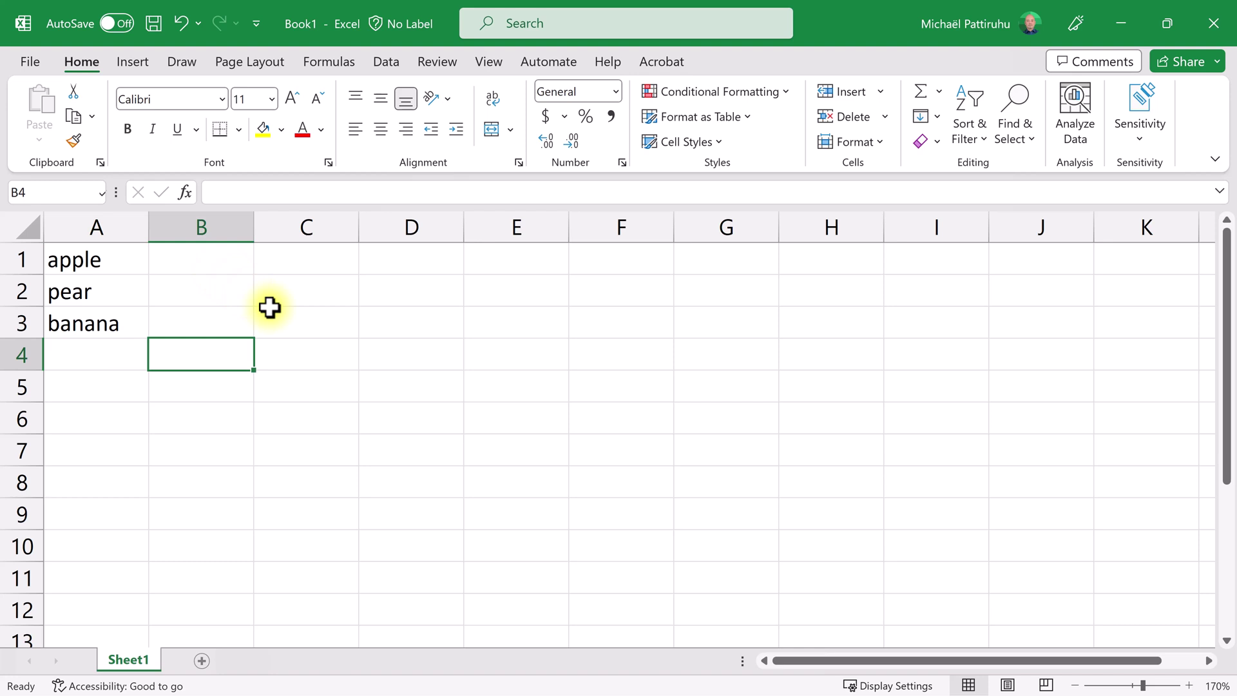
key(Up)
key(Up)
key(Up)
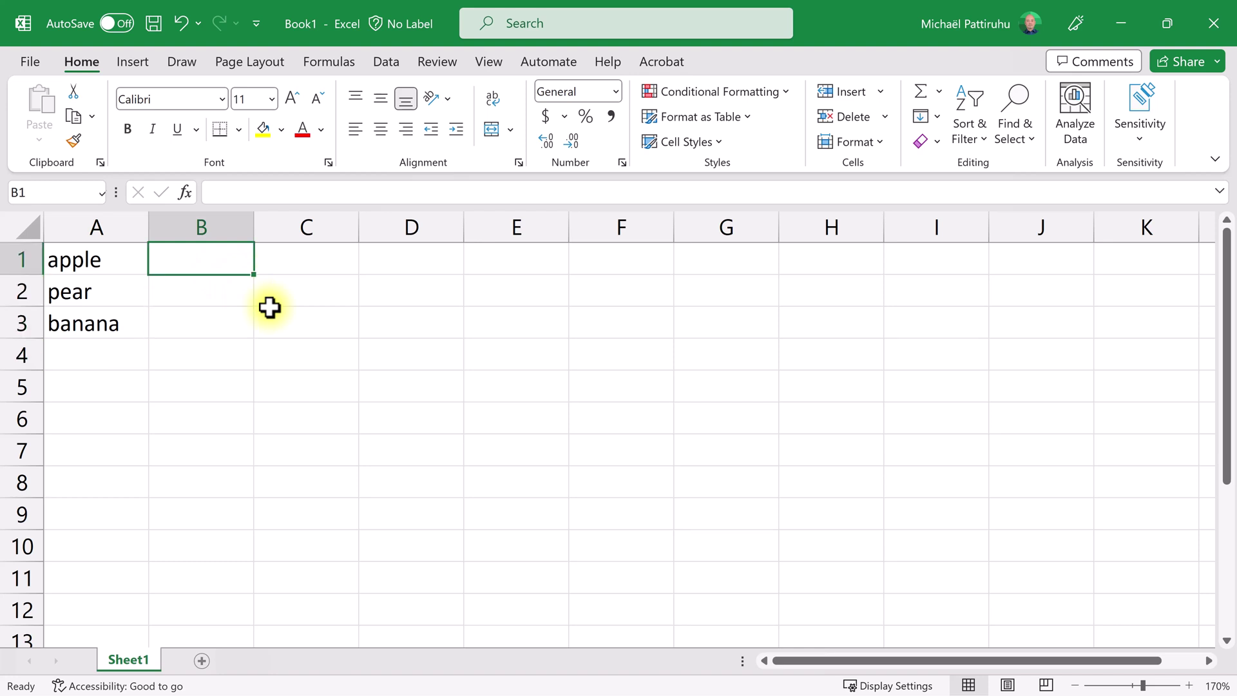
text(0.5)
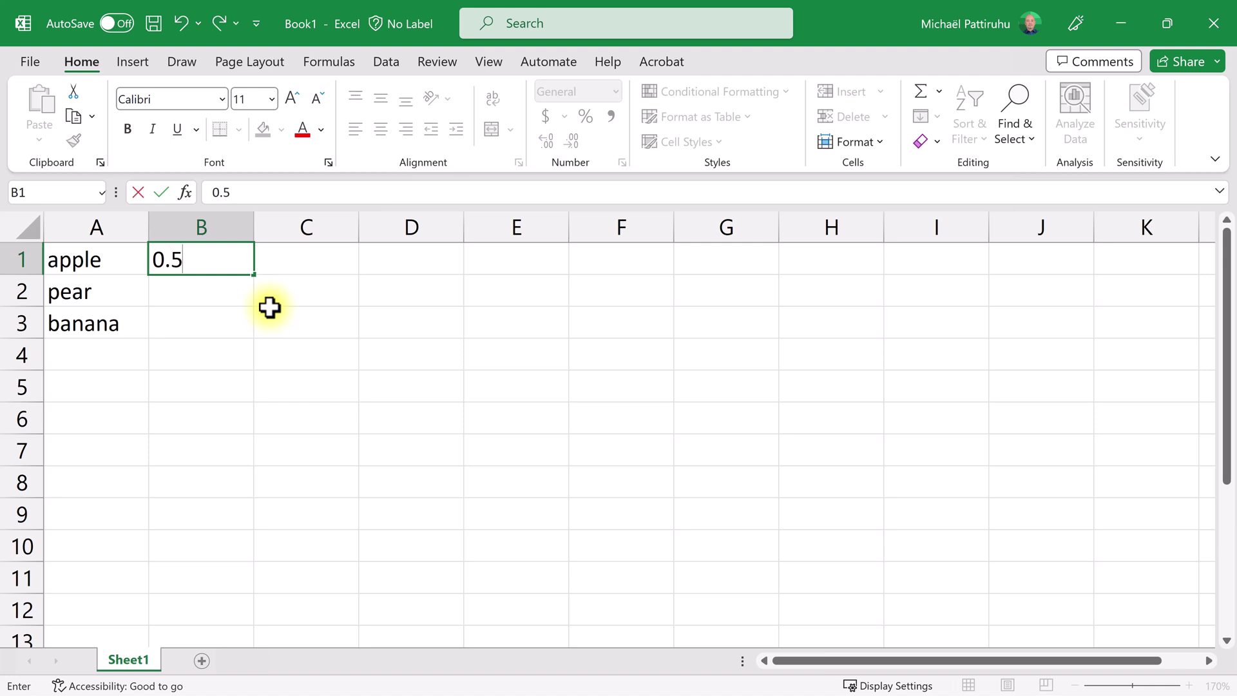
key(Return)
text(0.6)
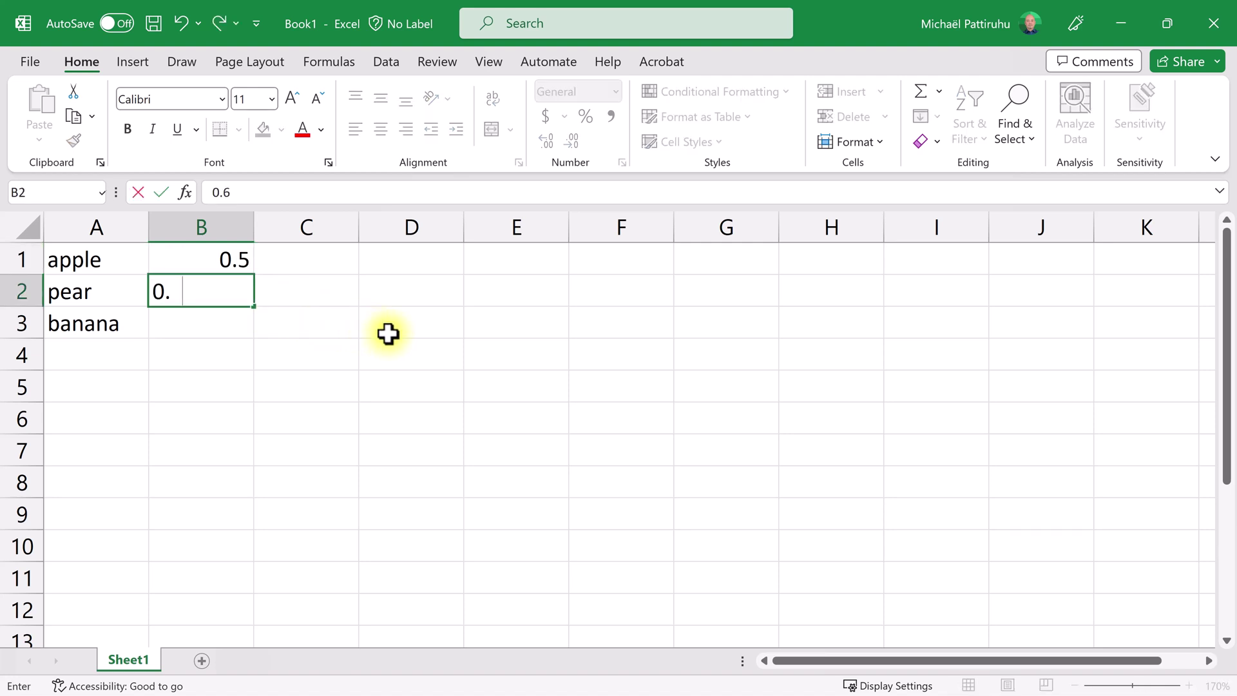
key(Return)
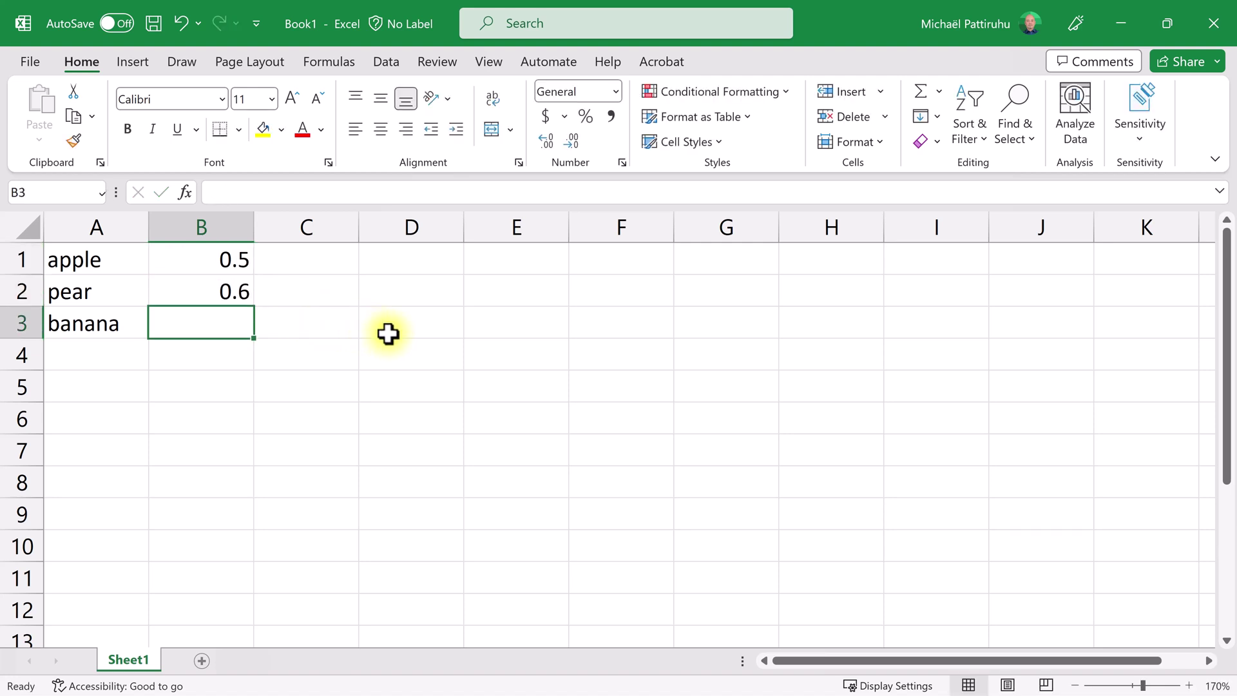
text(0.4)
key(Return)
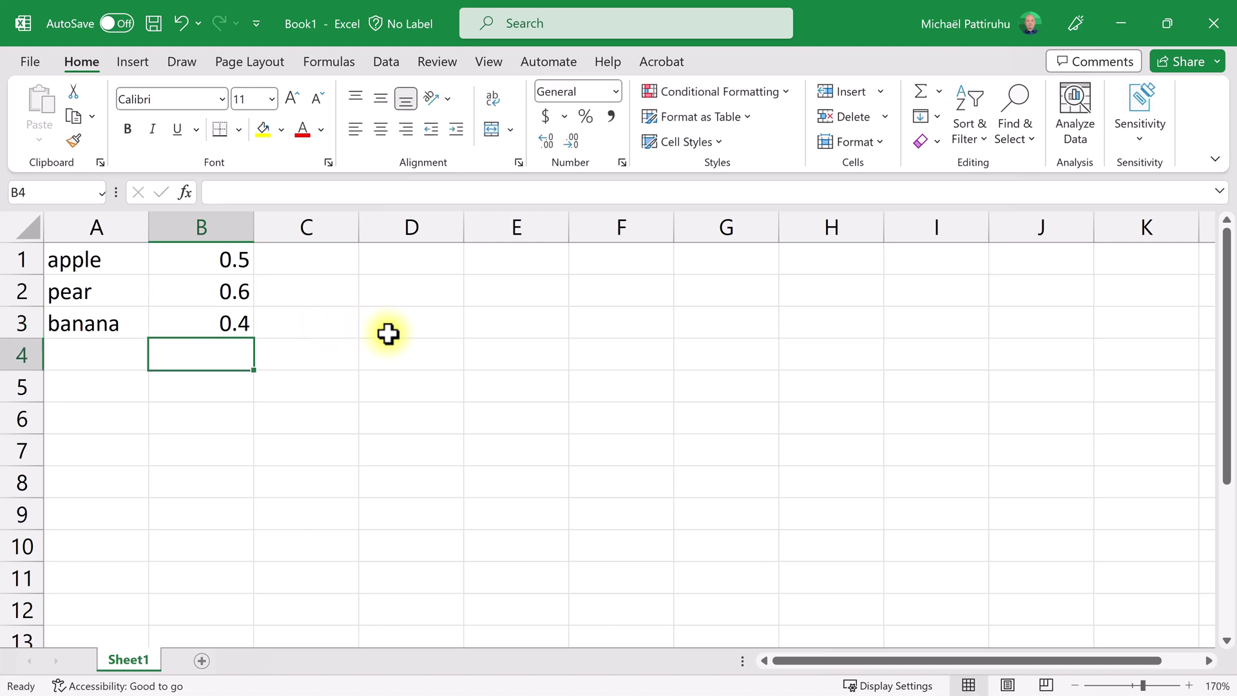
Check the entered cells, then try a comma-decimal 0,4 in B4 and clear it
click(123, 264)
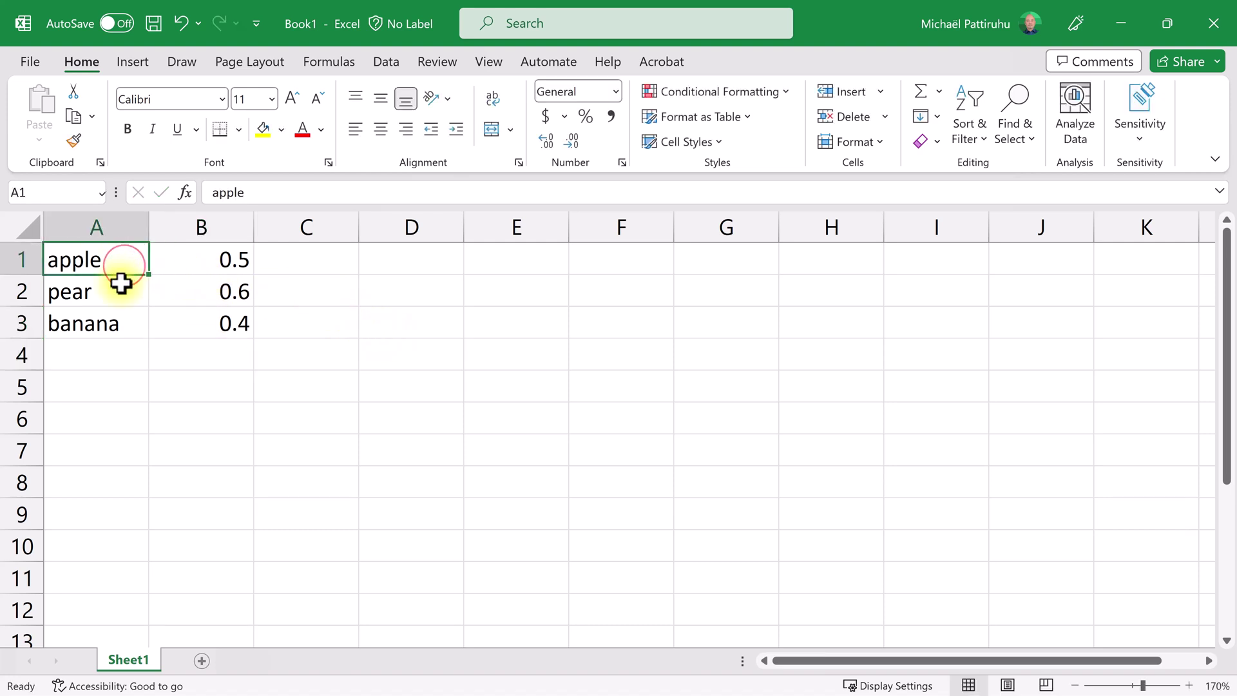
click(120, 295)
click(124, 321)
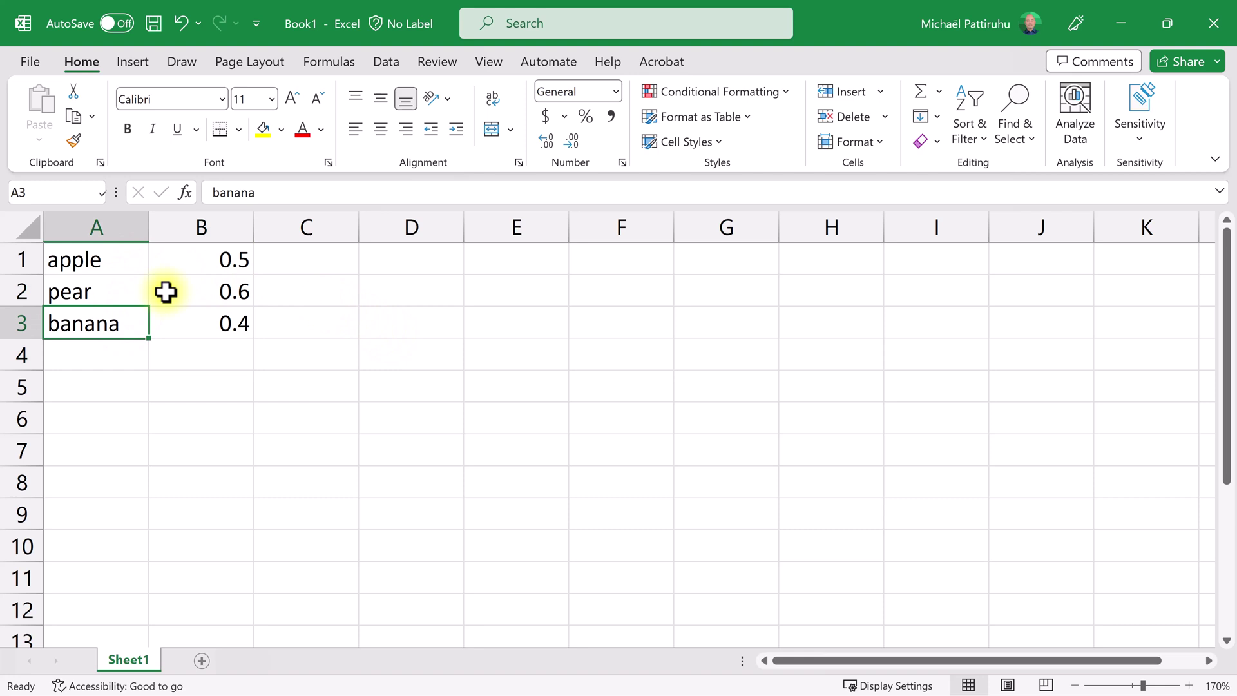
click(188, 261)
click(193, 291)
click(197, 320)
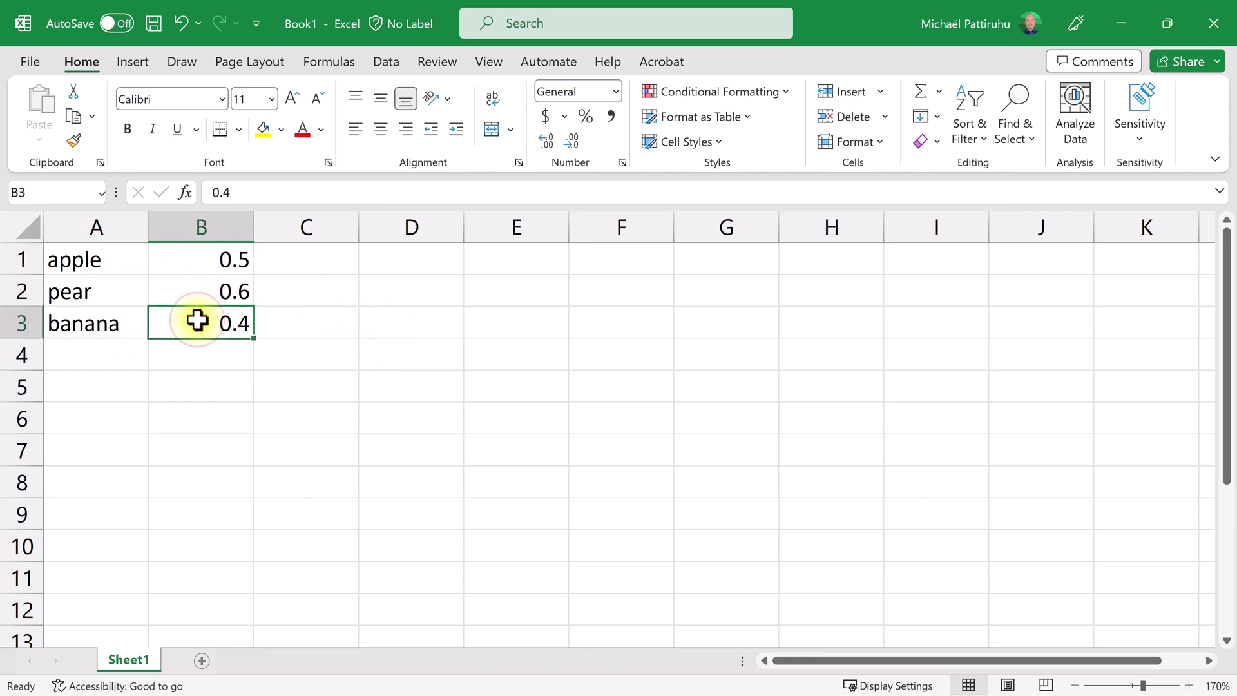
click(226, 354)
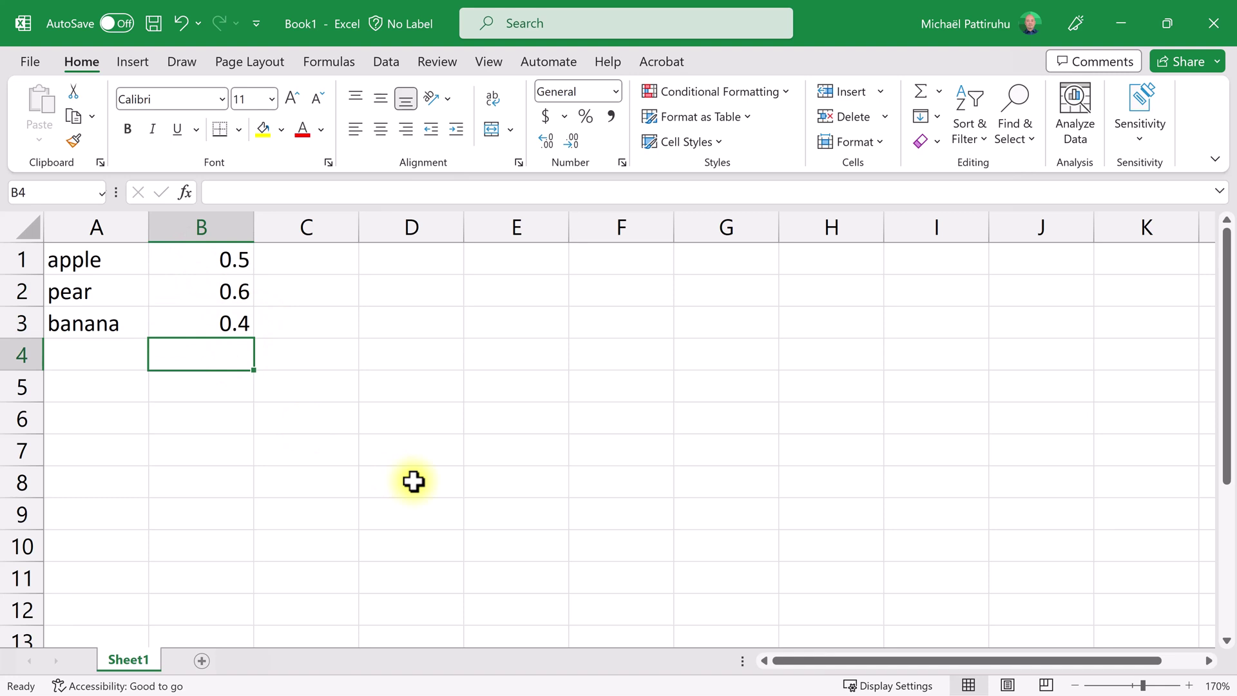
text(0,4)
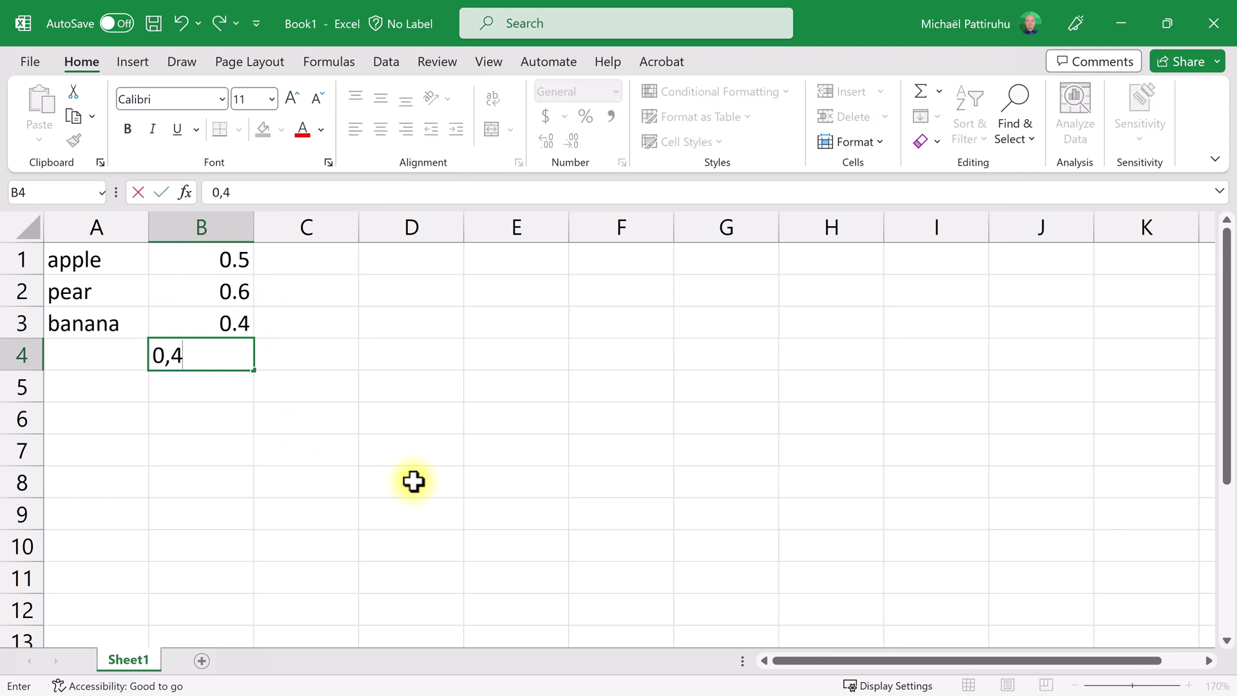
key(Return)
click(216, 355)
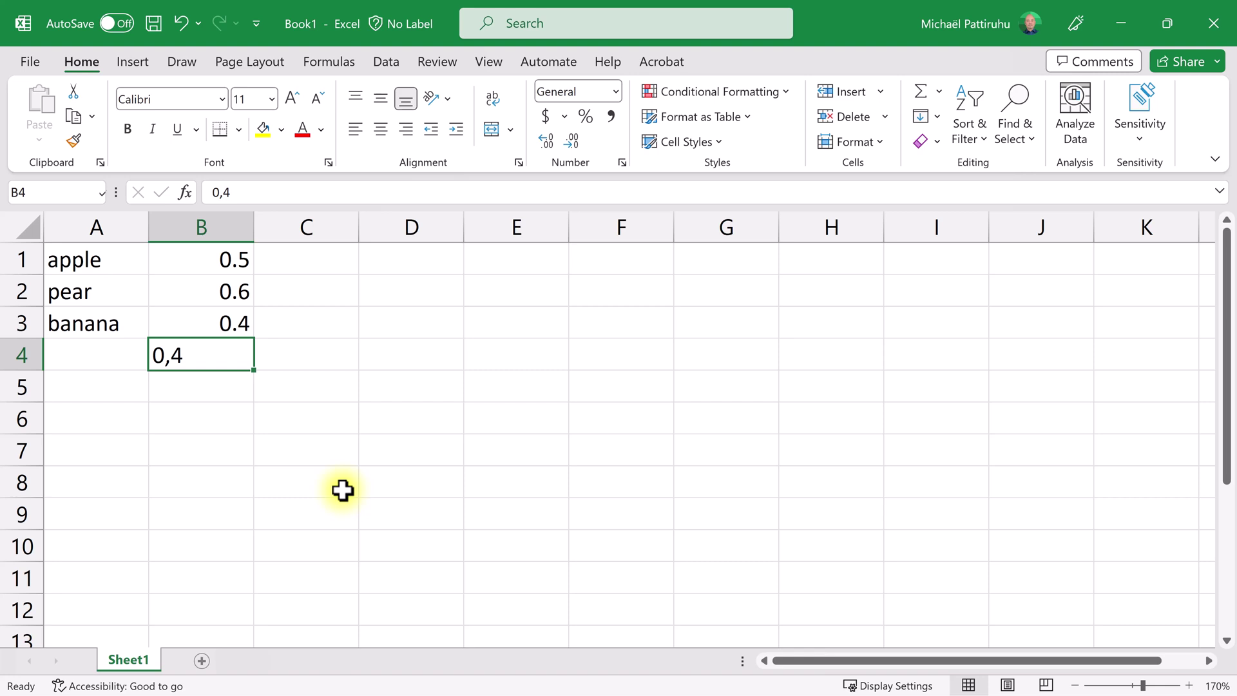
key(Delete)
Enter the quantities 4, 6 and 5 in C1:C3
key(Right)
key(Up)
key(Up)
key(Up)
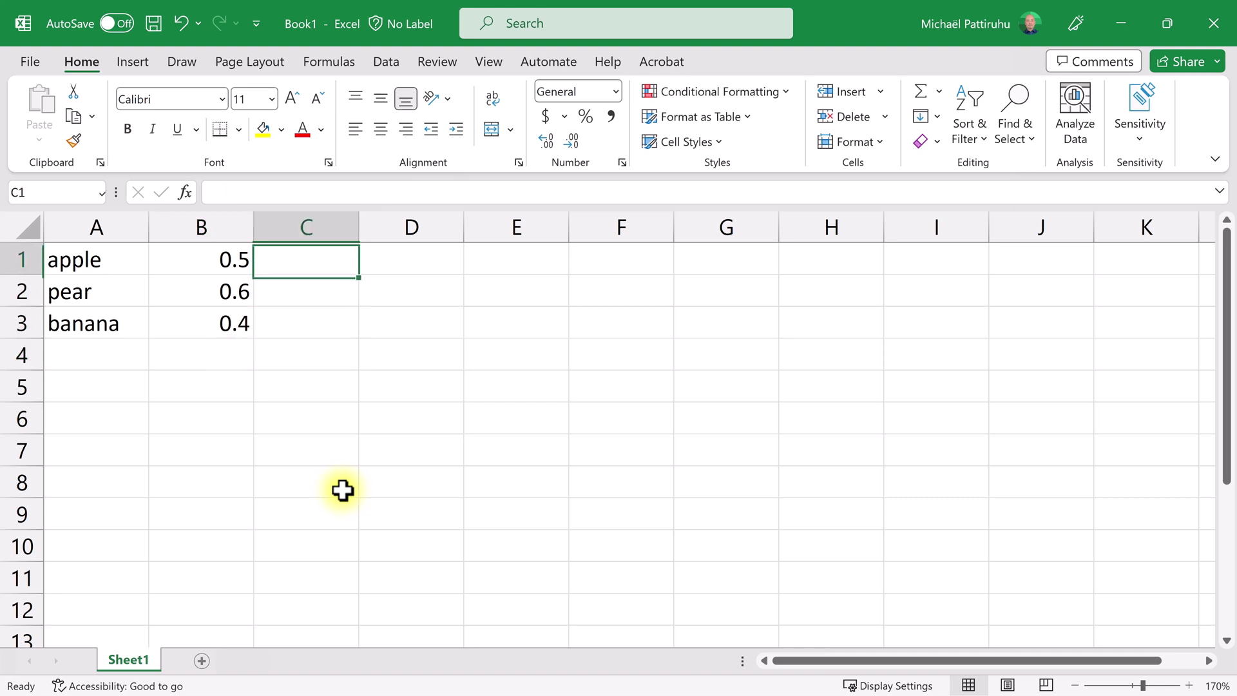
text(4)
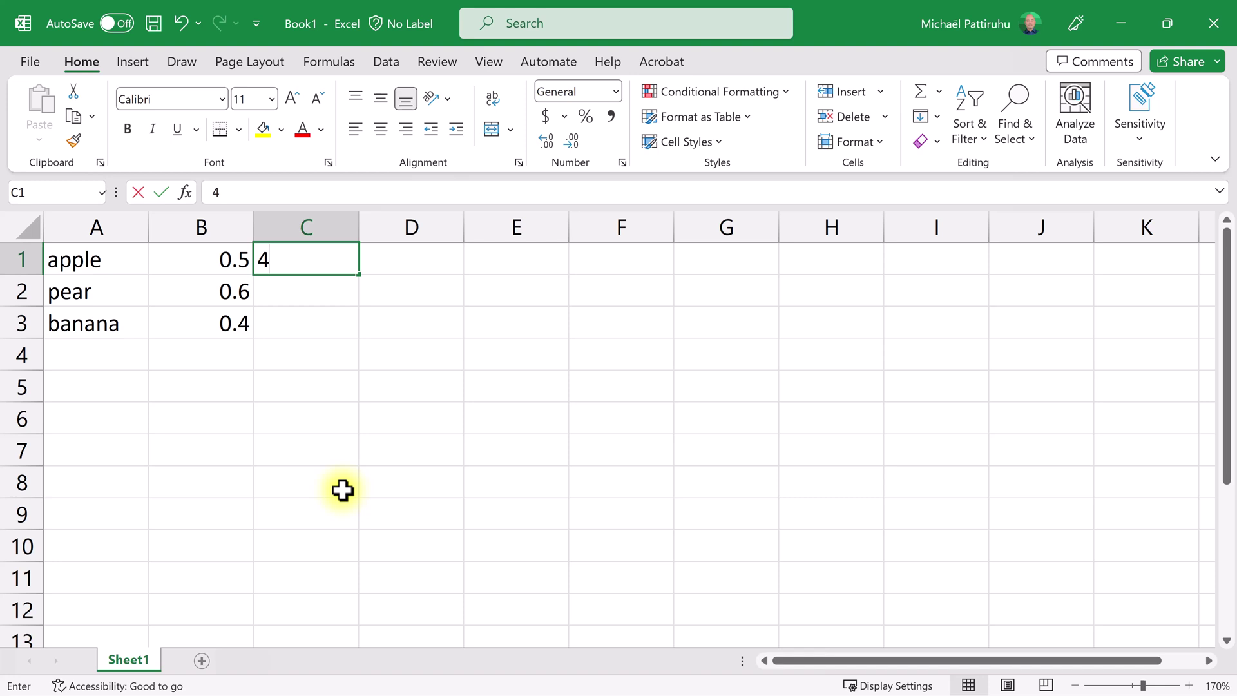
key(Return)
text(6)
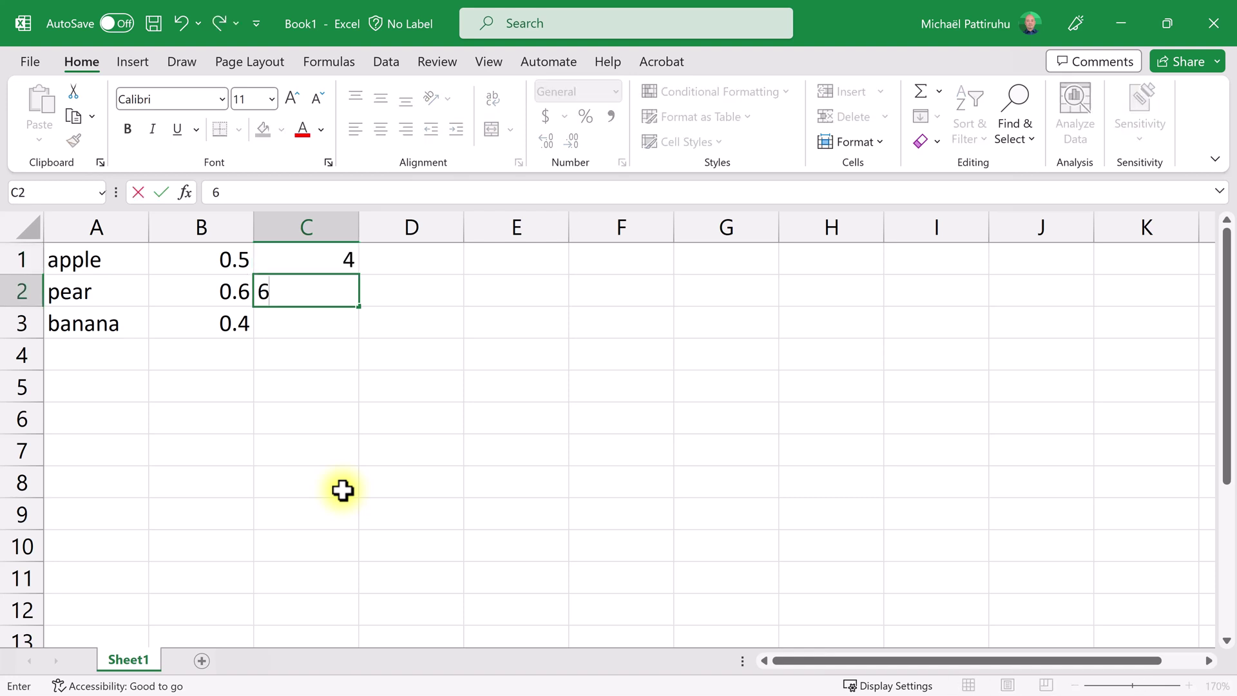
key(Return)
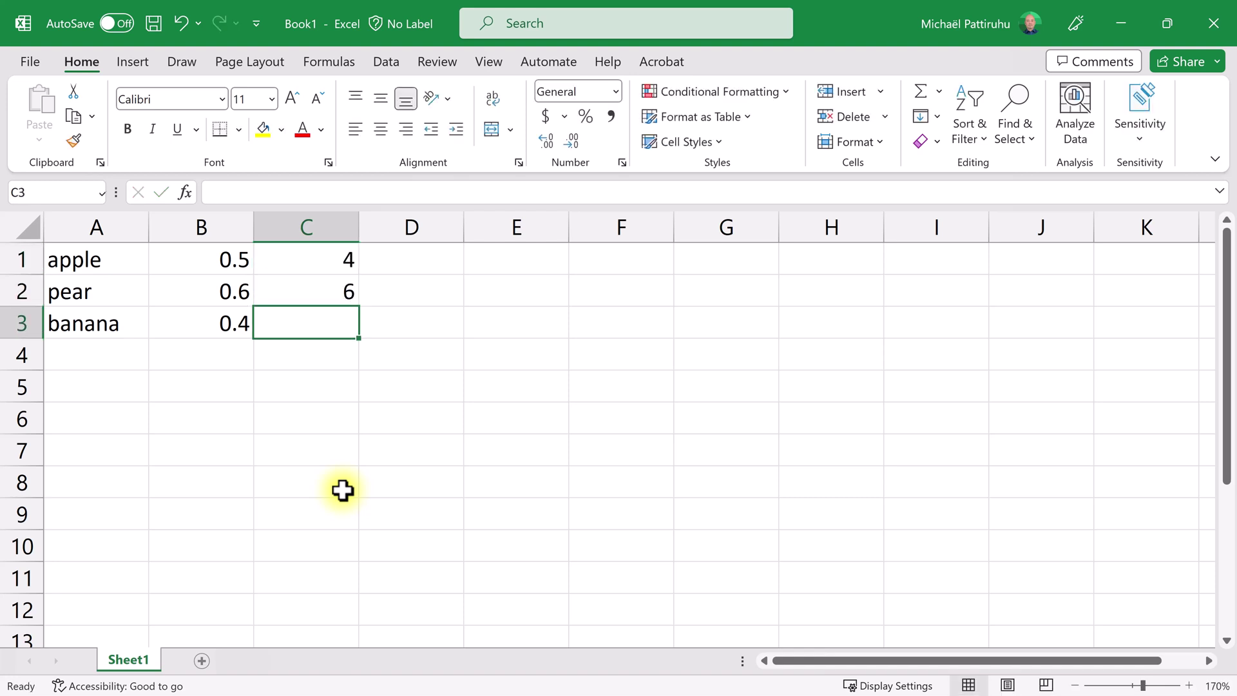
text(5)
key(Return)
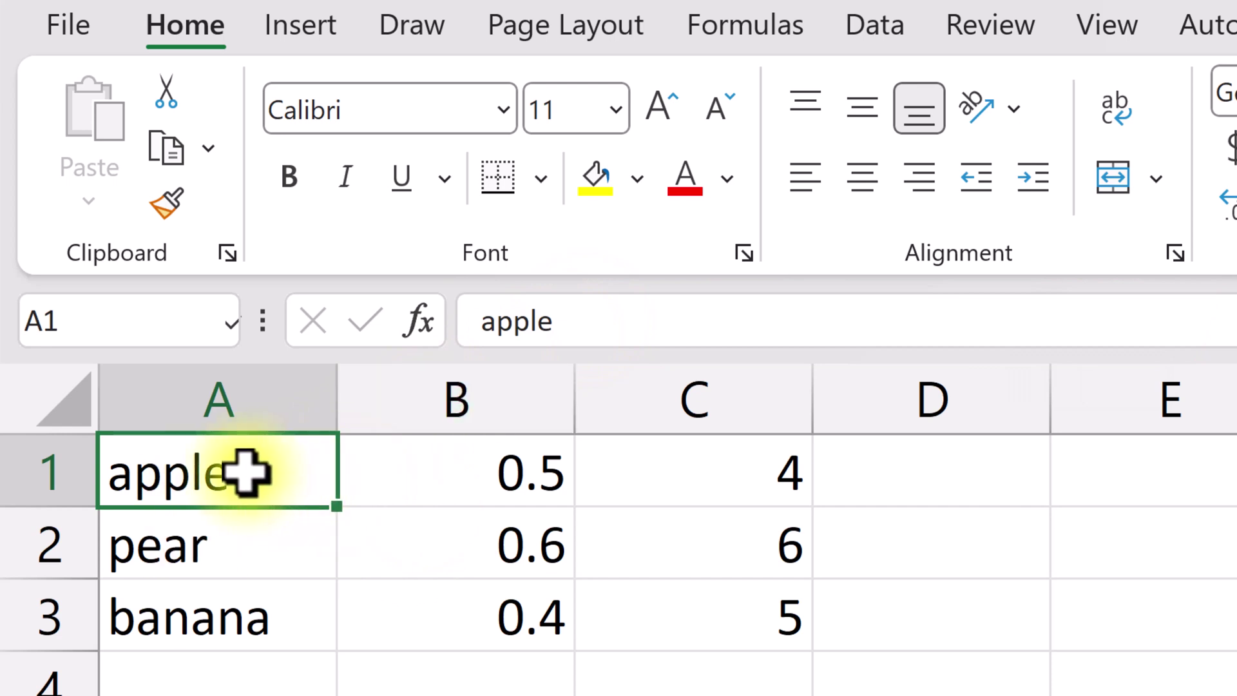
click(656, 315)
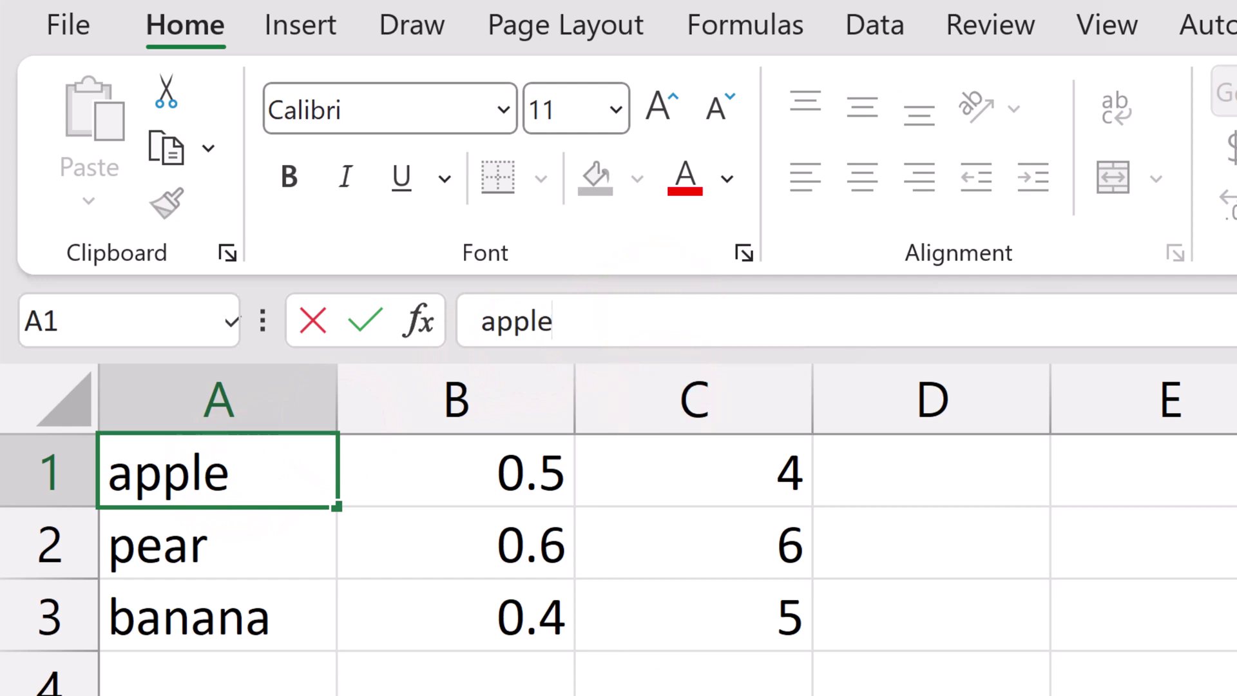
text(lkjasldkjf)
key(Return)
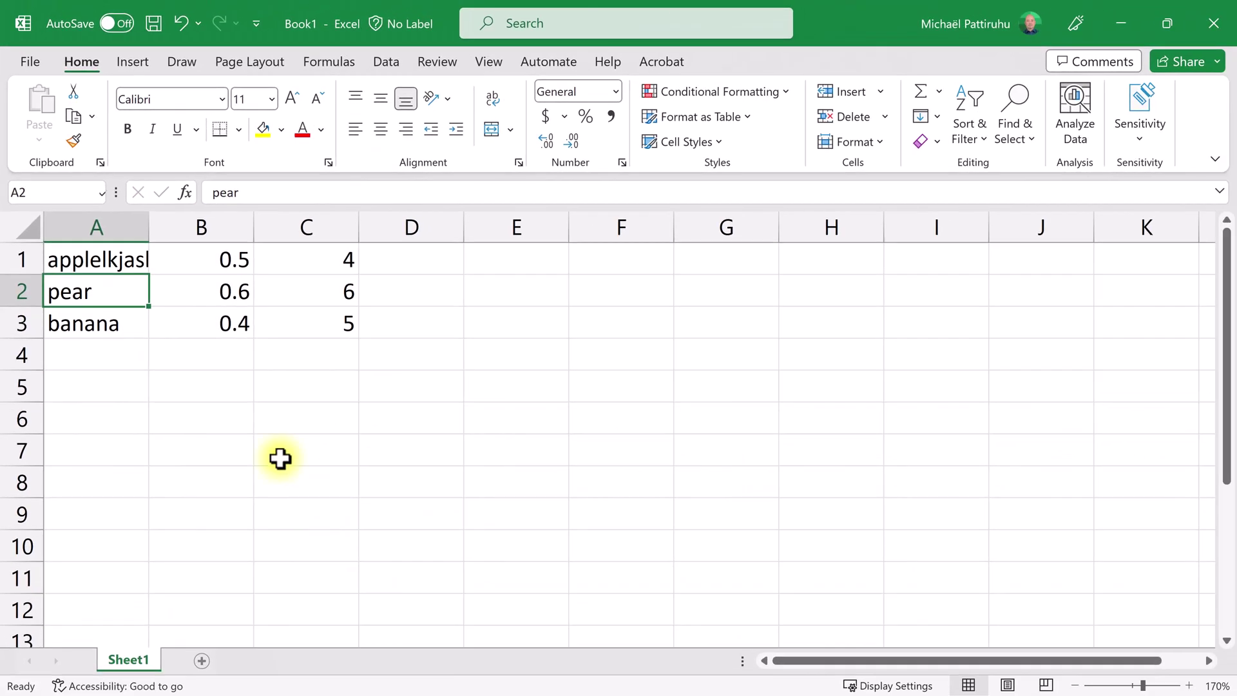
click(102, 261)
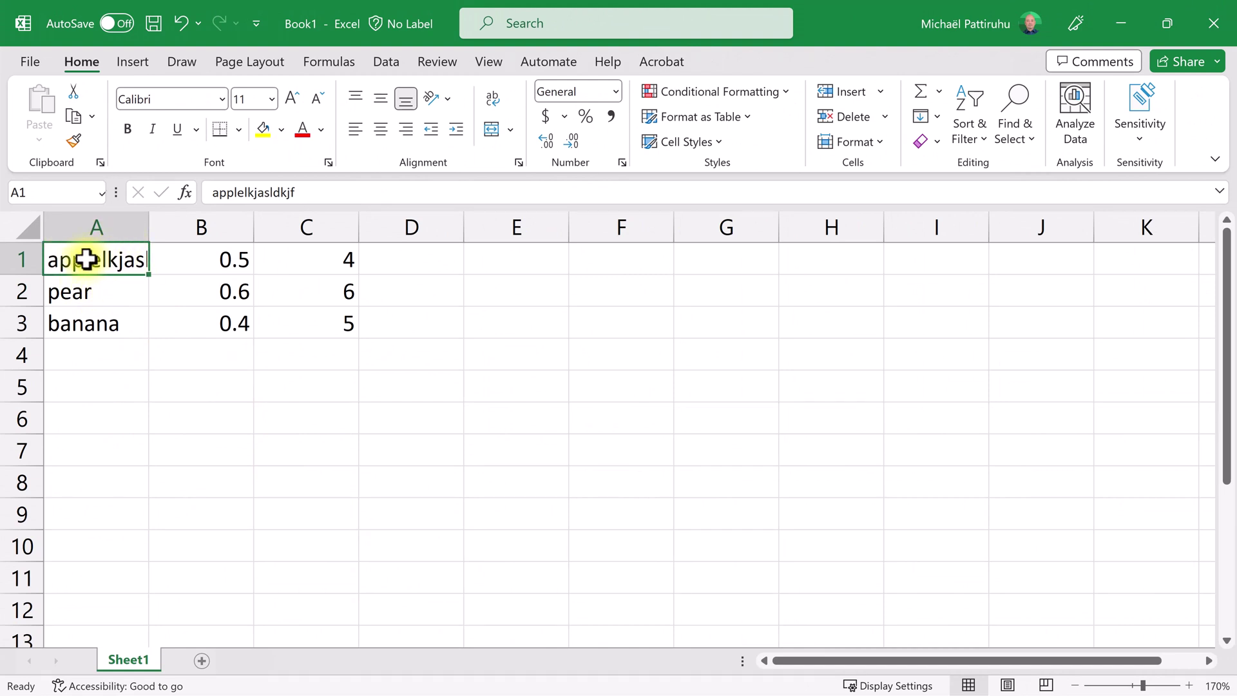
click(105, 287)
click(103, 259)
click(305, 192)
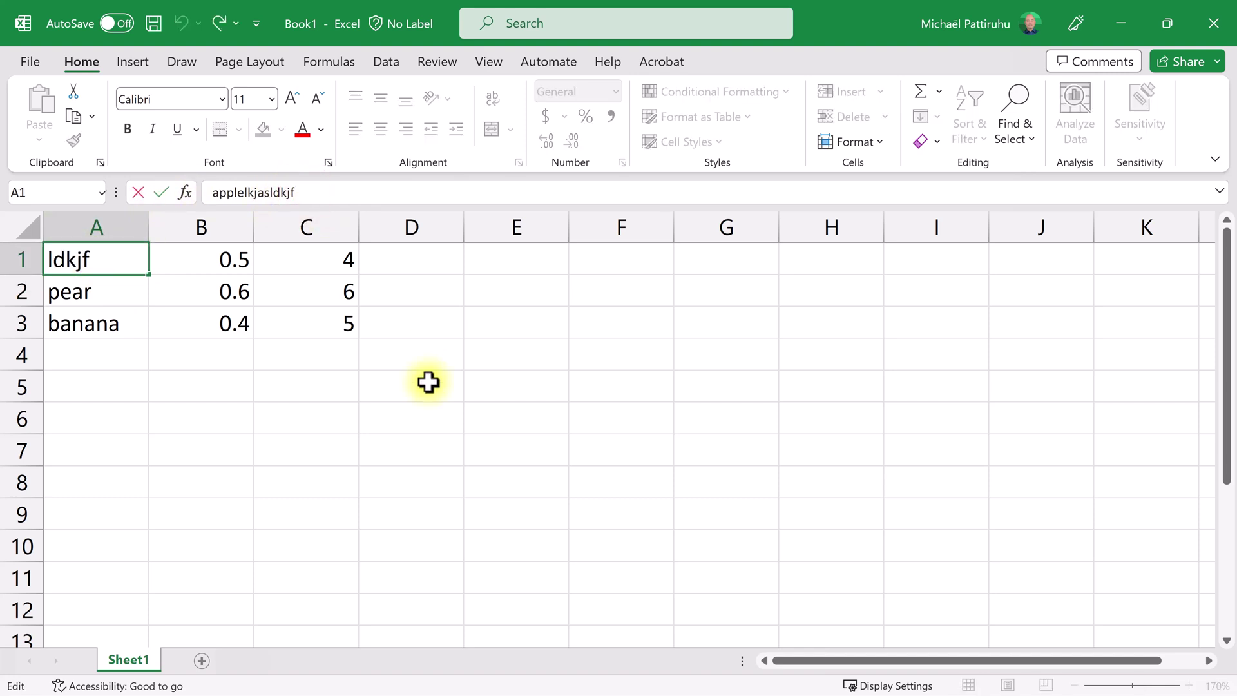
key(BackSpace)
key(BackSpace)
key(BackSpace)
key(BackSpace)
key(BackSpace)
key(BackSpace)
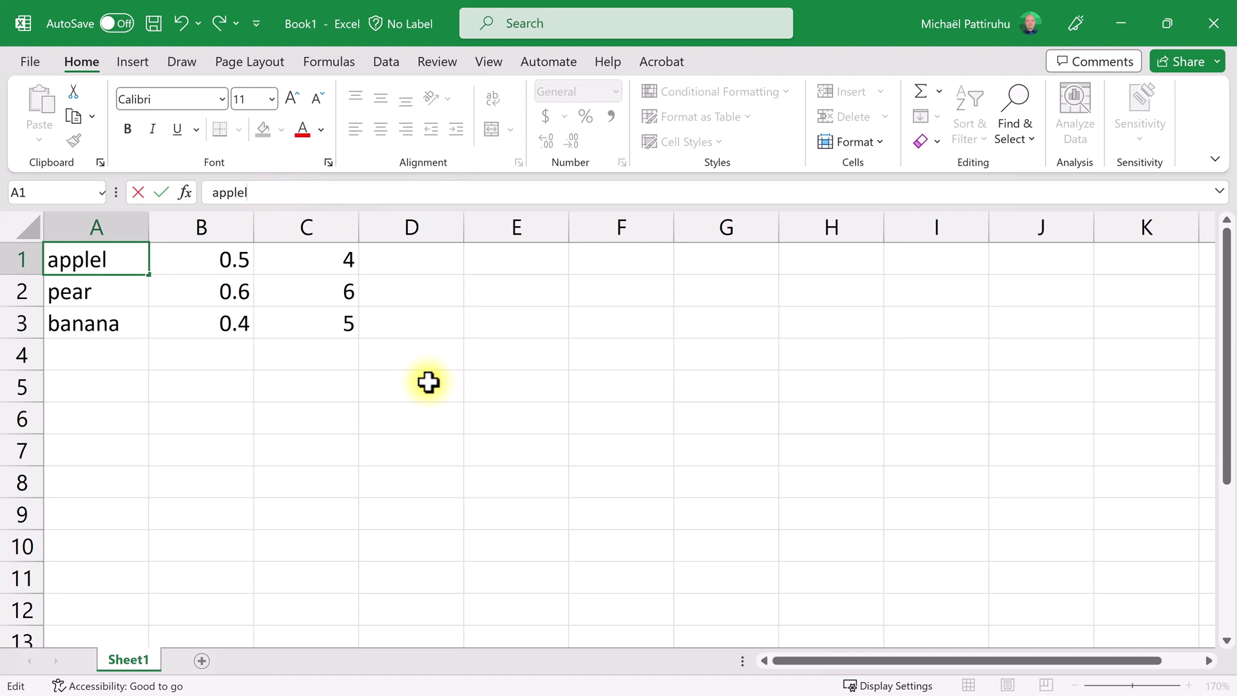
key(Return)
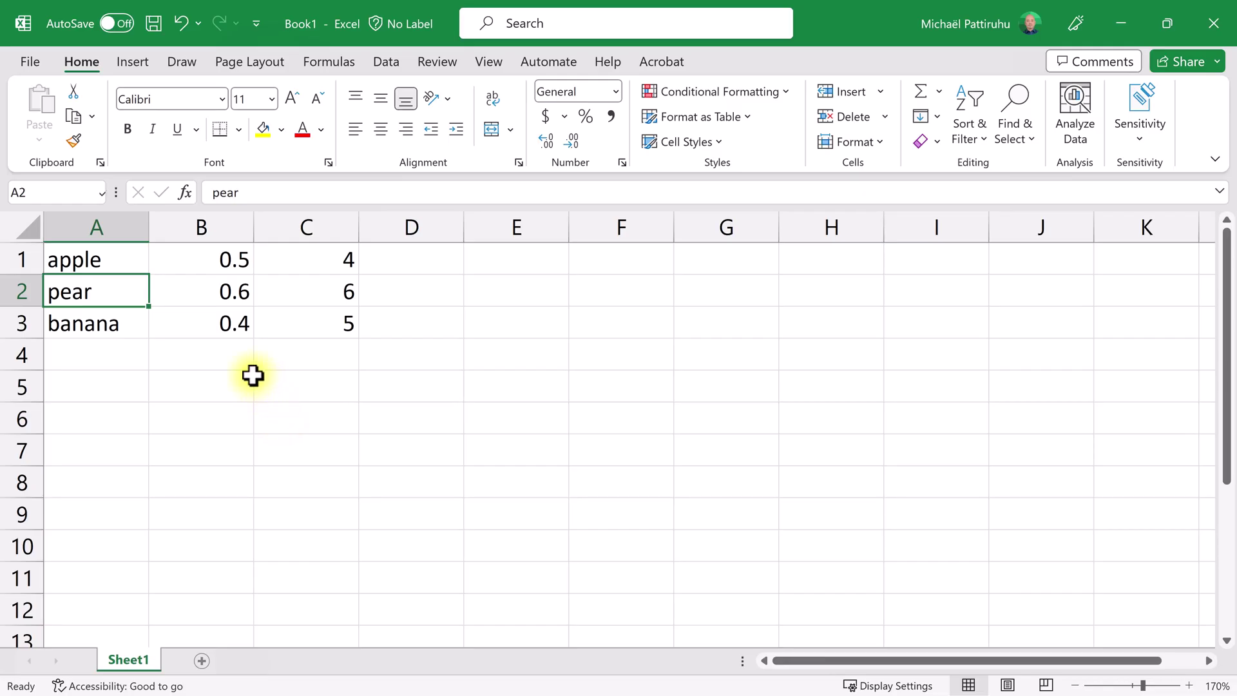
Select prices B1:B3 and try Percent Style, adding then removing decimals
drag(192, 258, 183, 320)
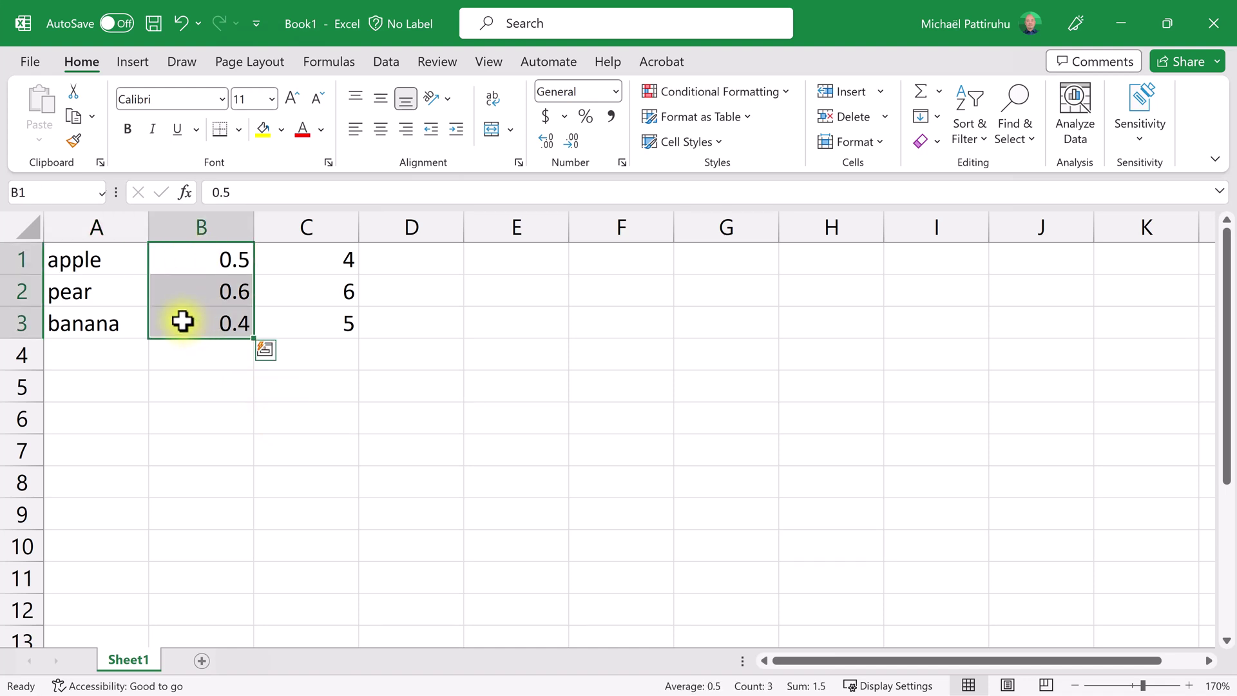
click(197, 259)
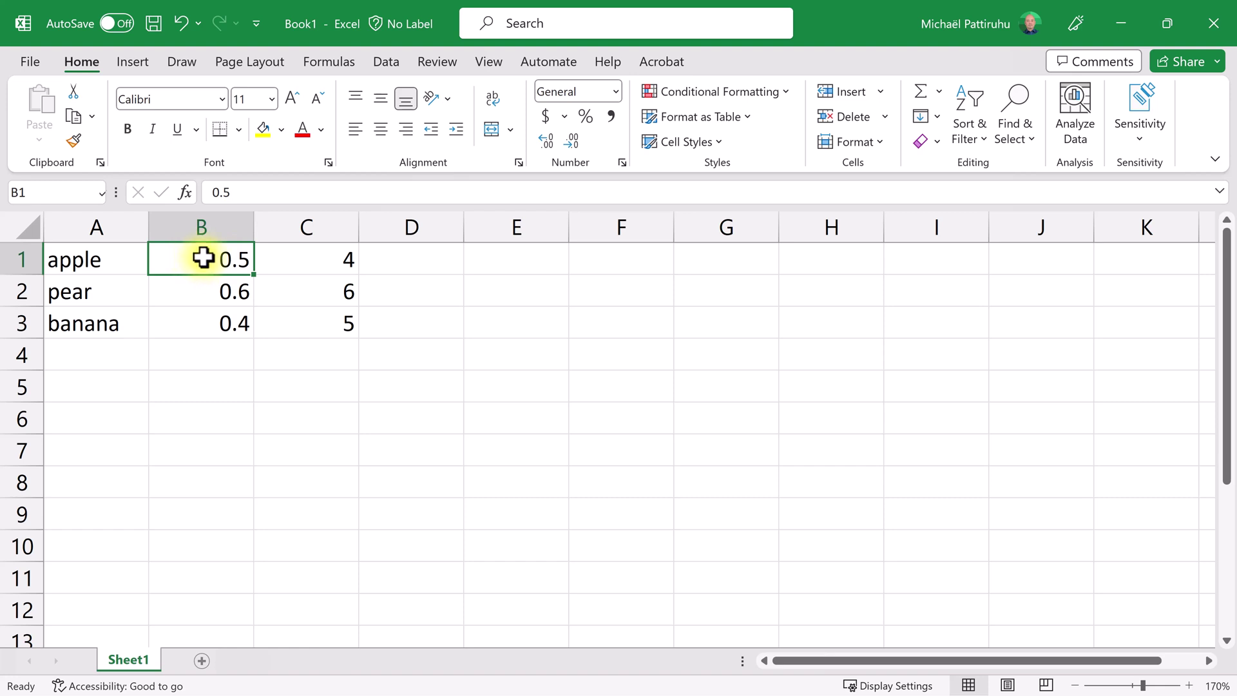
drag(204, 258, 204, 323)
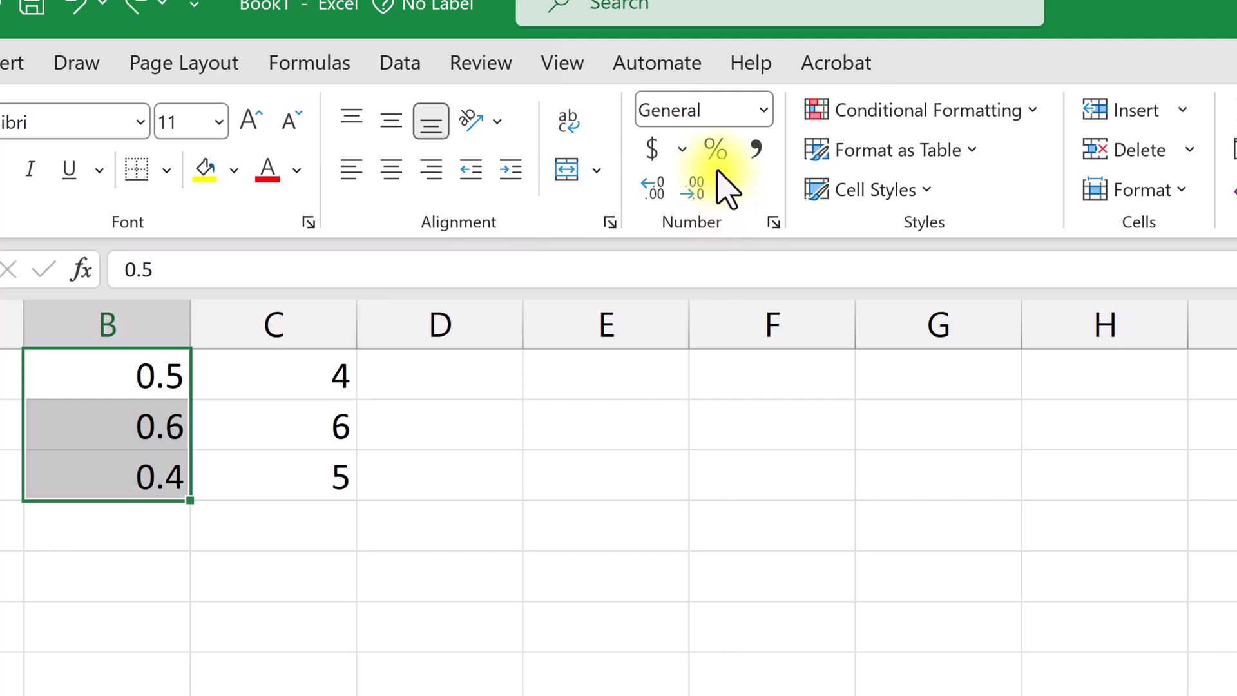
click(721, 183)
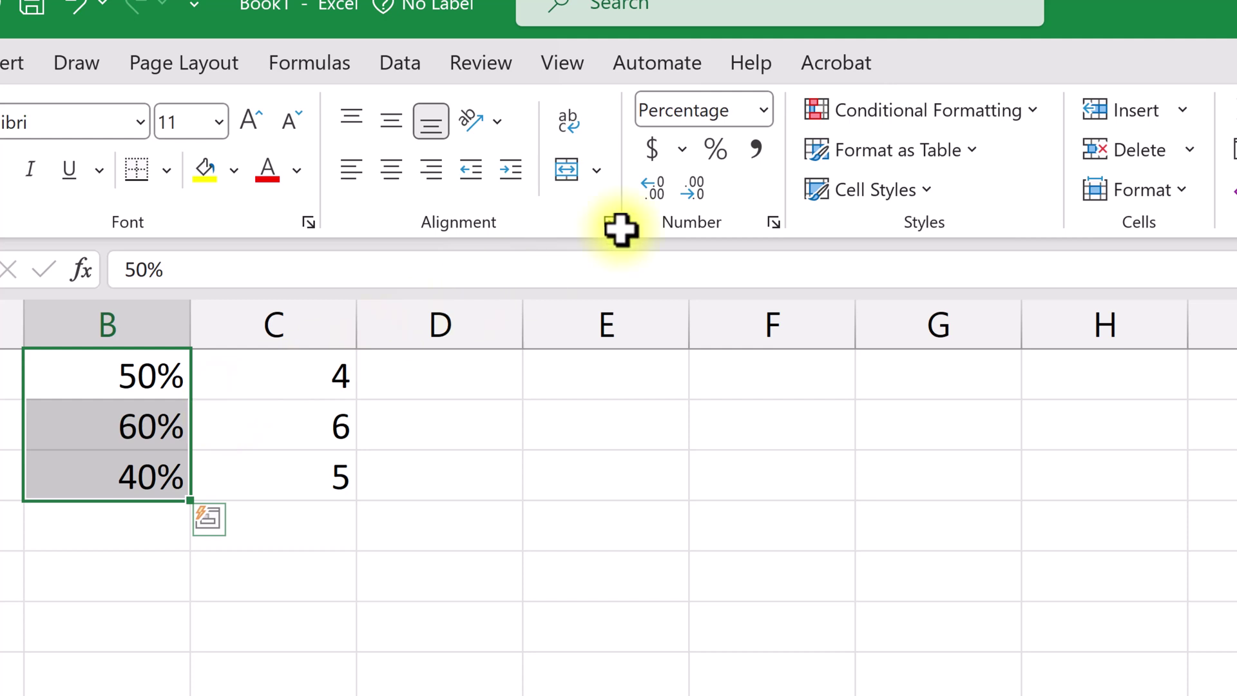
click(647, 189)
click(645, 191)
click(645, 191)
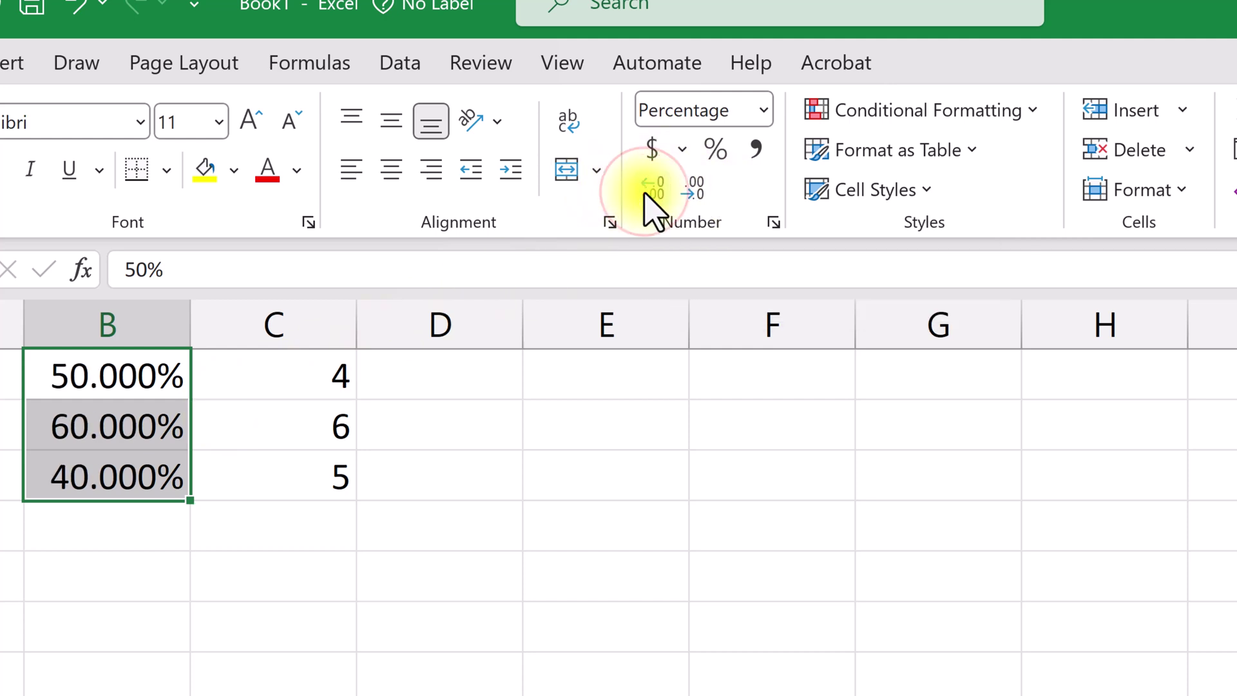
click(687, 197)
click(687, 196)
click(687, 196)
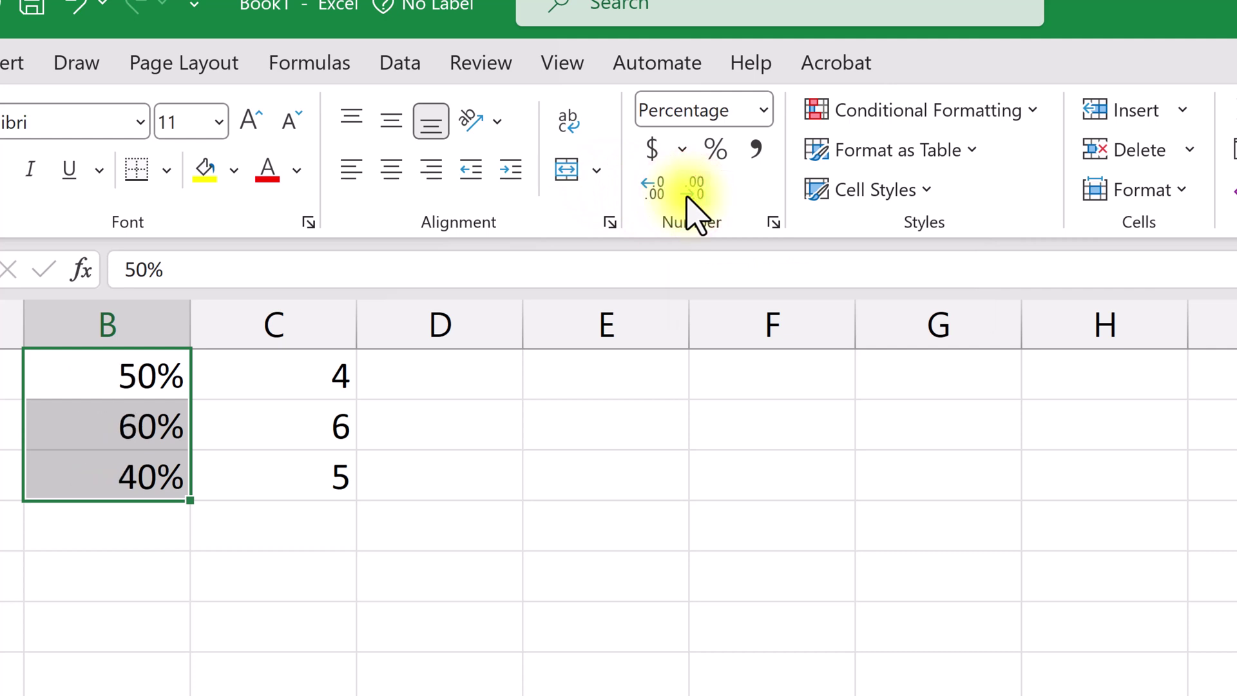
Apply the US-dollar Accounting Number Format to the prices
click(660, 161)
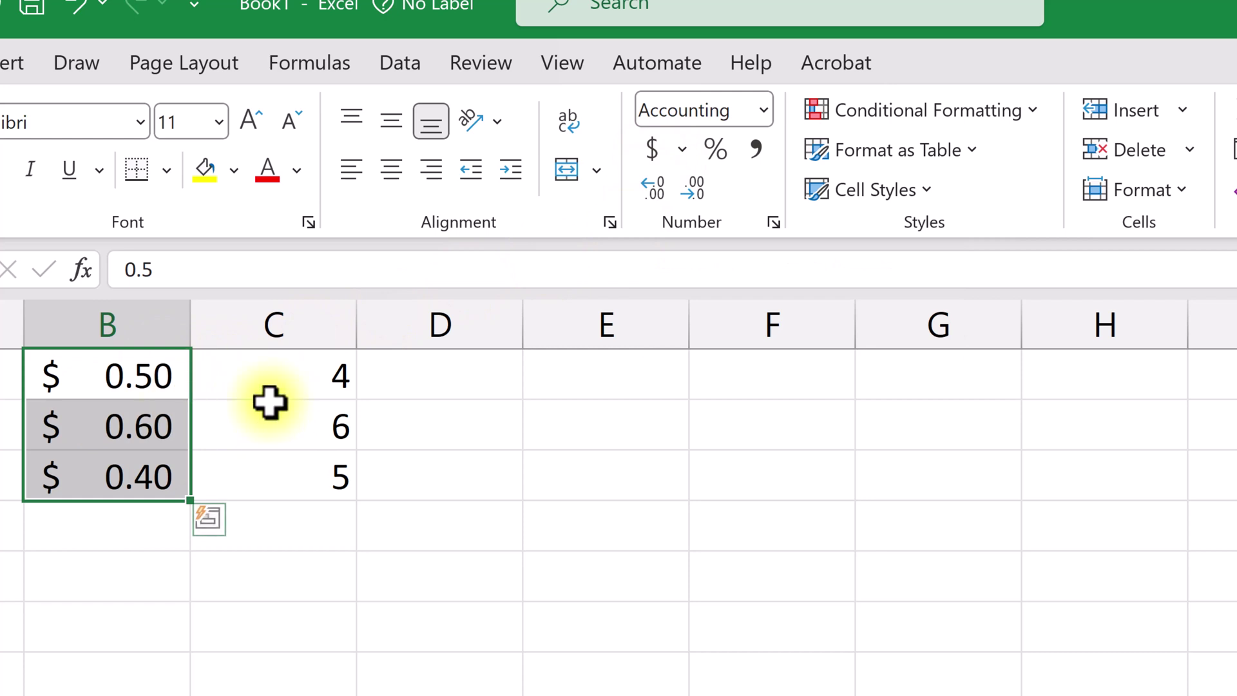
click(687, 160)
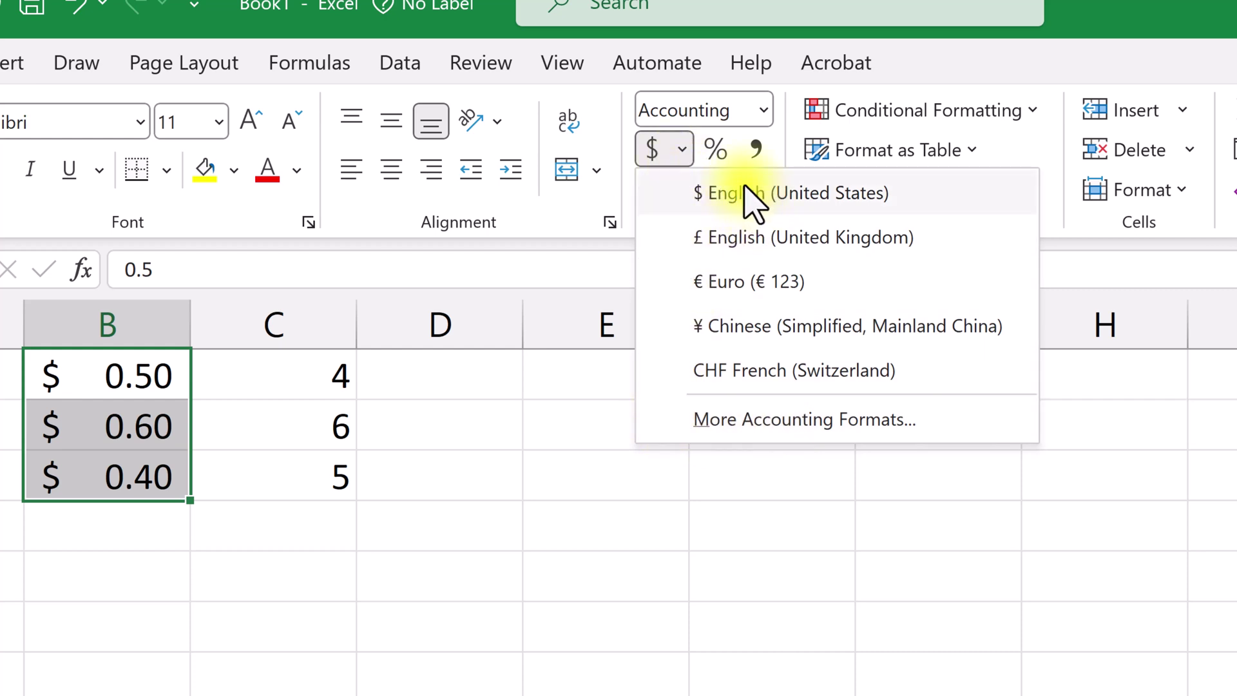
click(680, 151)
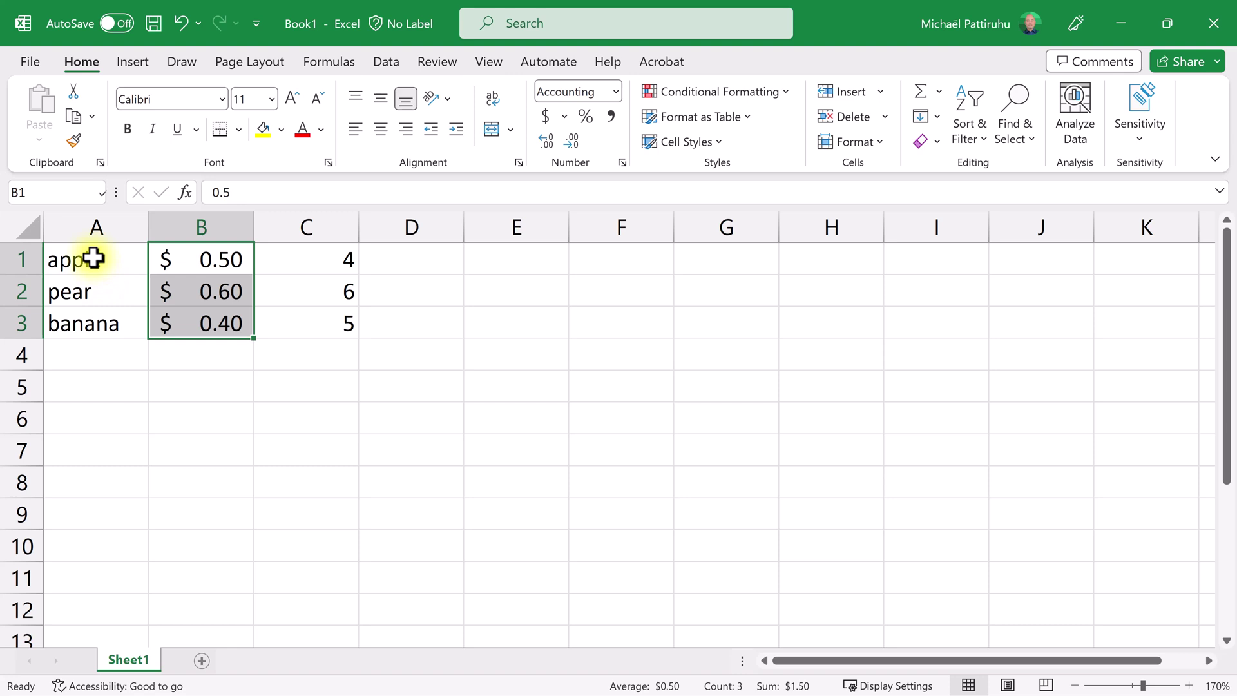
Drag the A1:C3 fruit list down to A2:C4, leaving row 1 empty
click(94, 257)
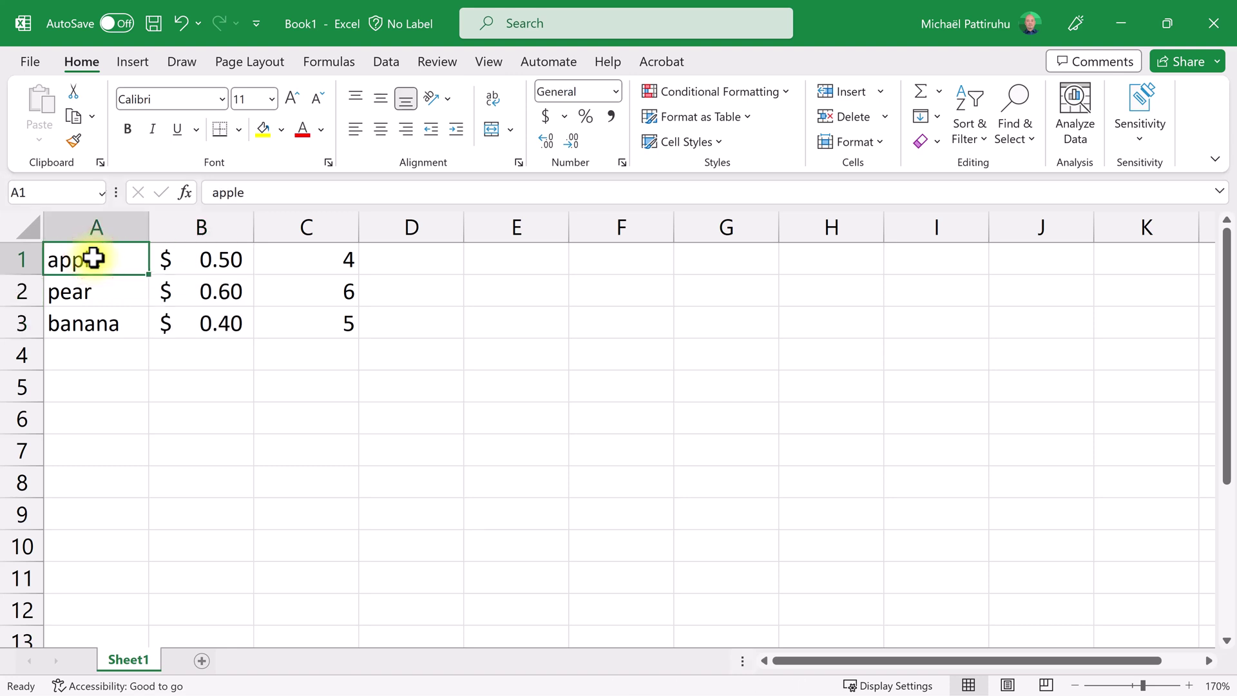
drag(94, 258, 290, 326)
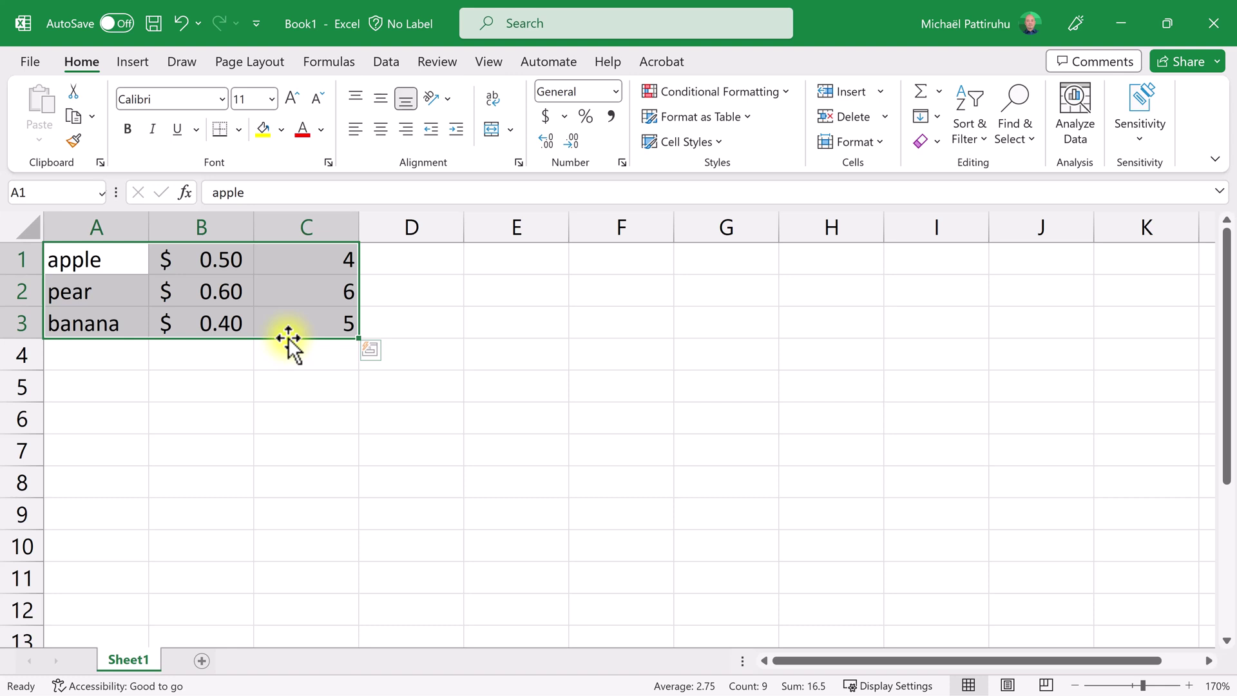
drag(288, 337, 266, 360)
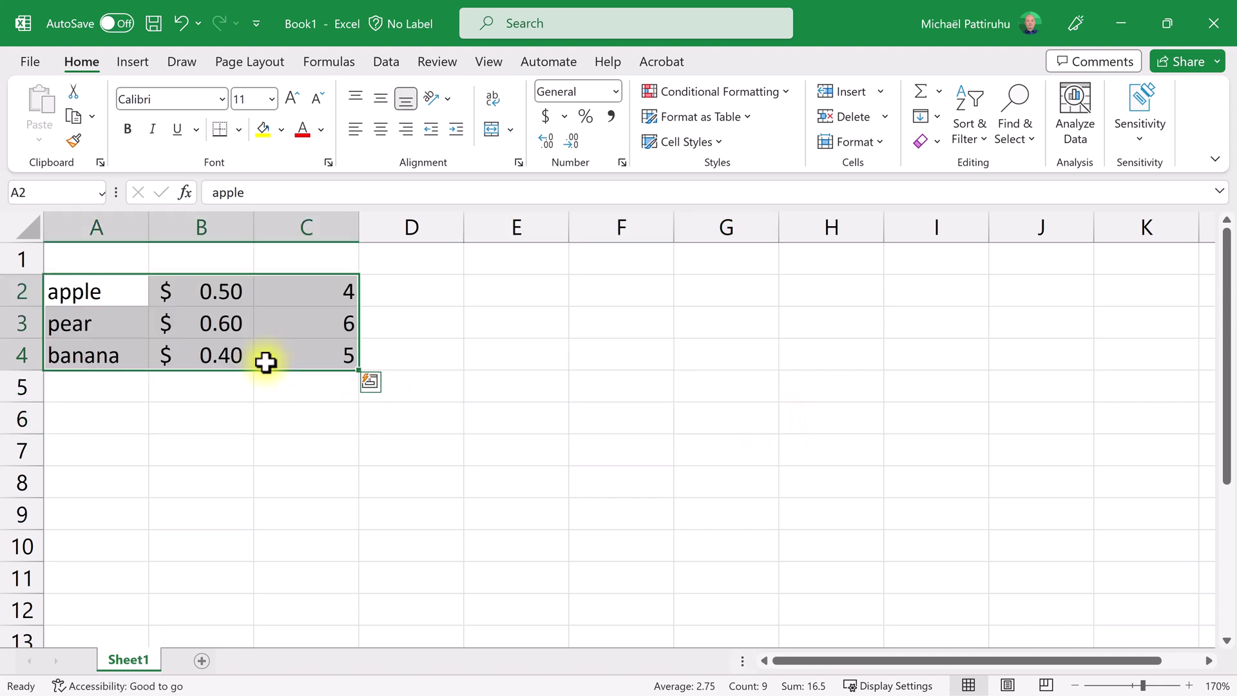
click(105, 254)
click(215, 251)
click(287, 254)
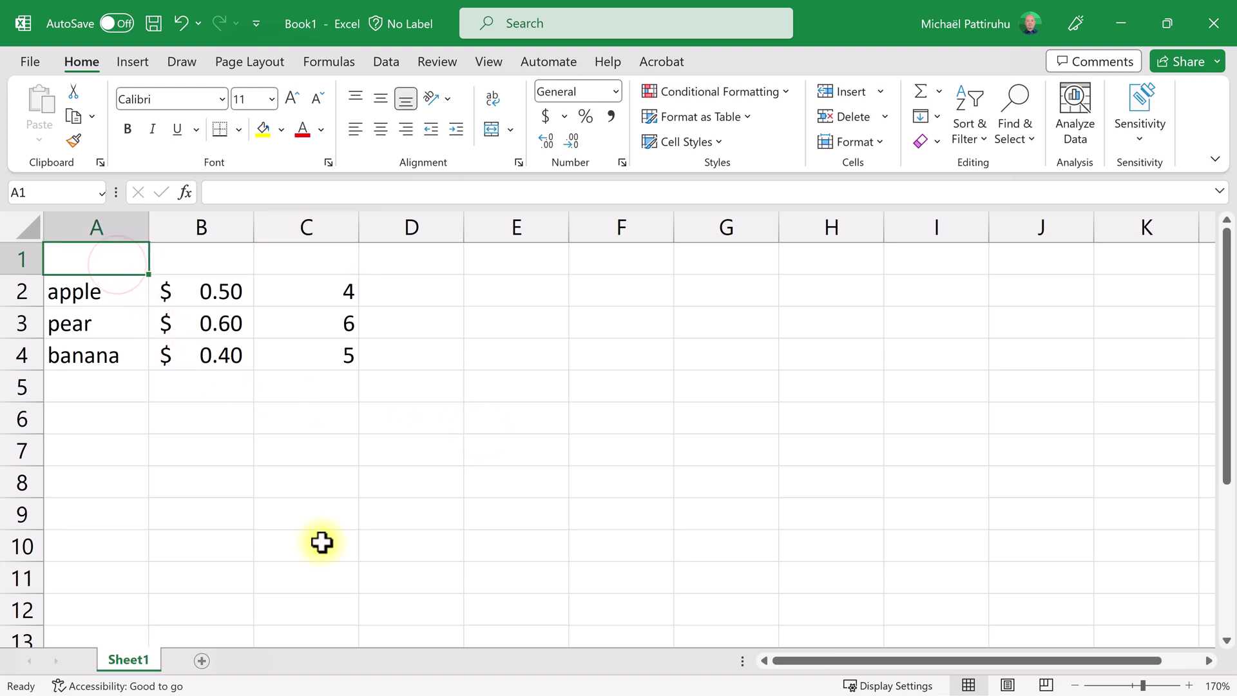
Type the headings product, price per piece and number into A1, B1 and C1
text(produ)
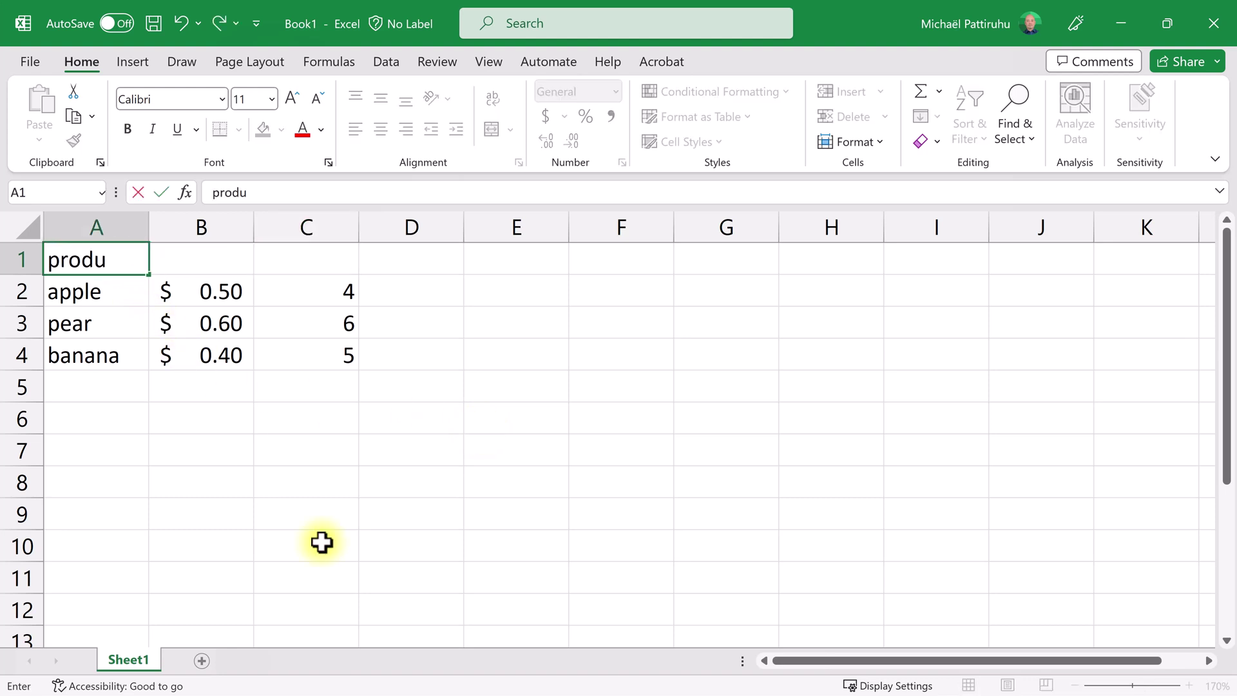
text(ct)
key(Return)
key(Right)
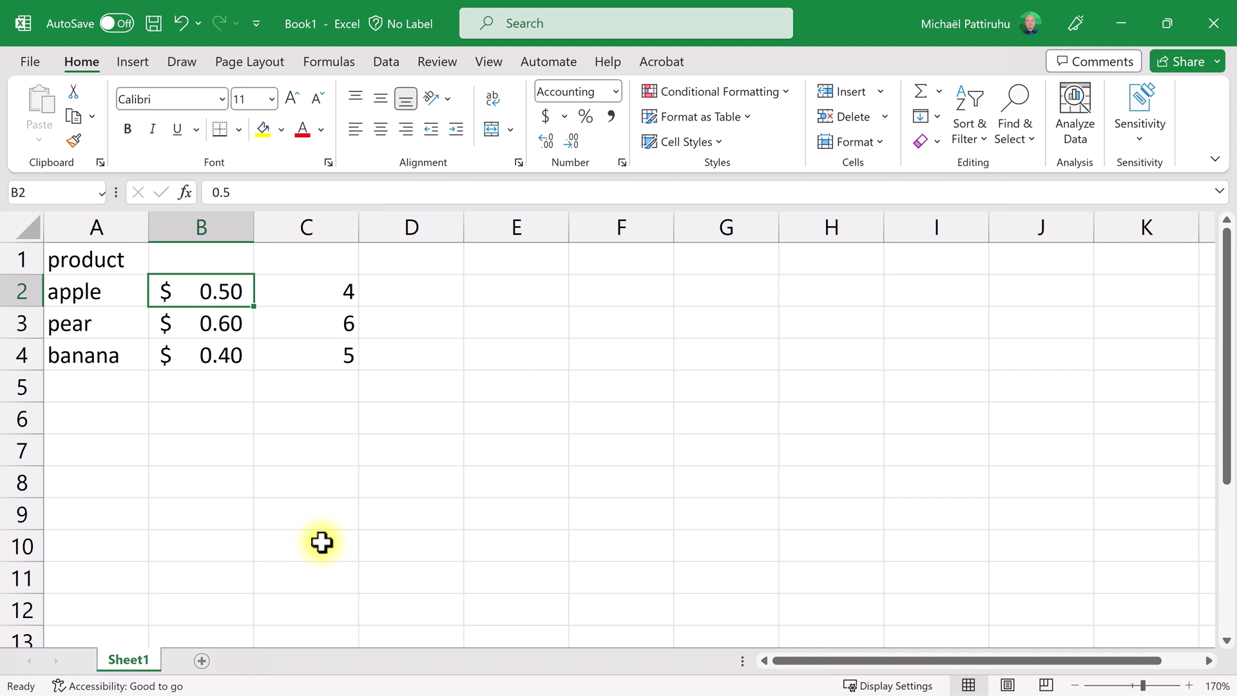
key(Up)
text(price)
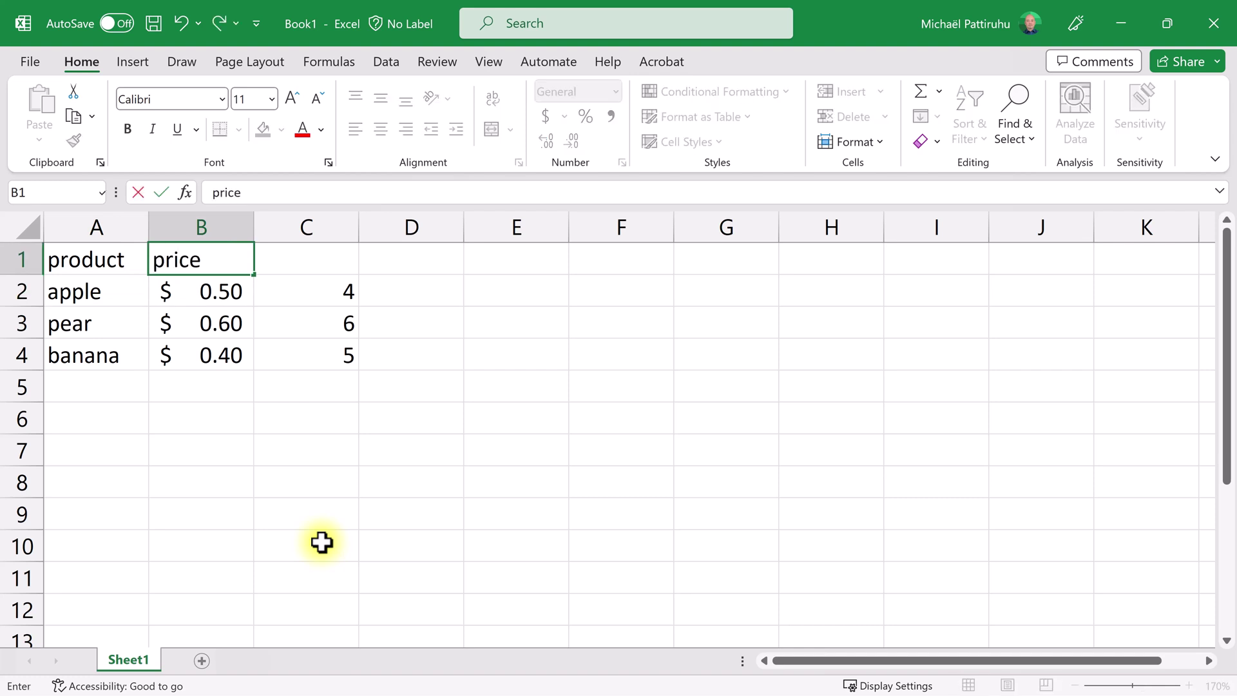
text( per)
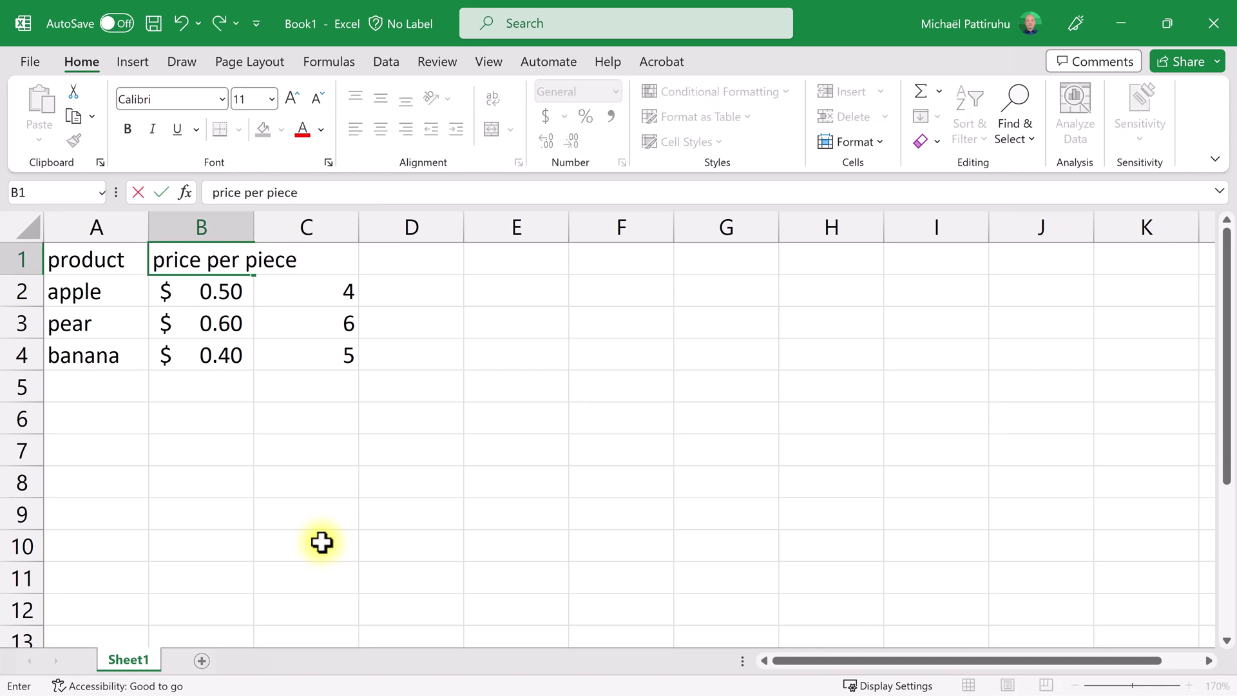
text( piece)
key(Return)
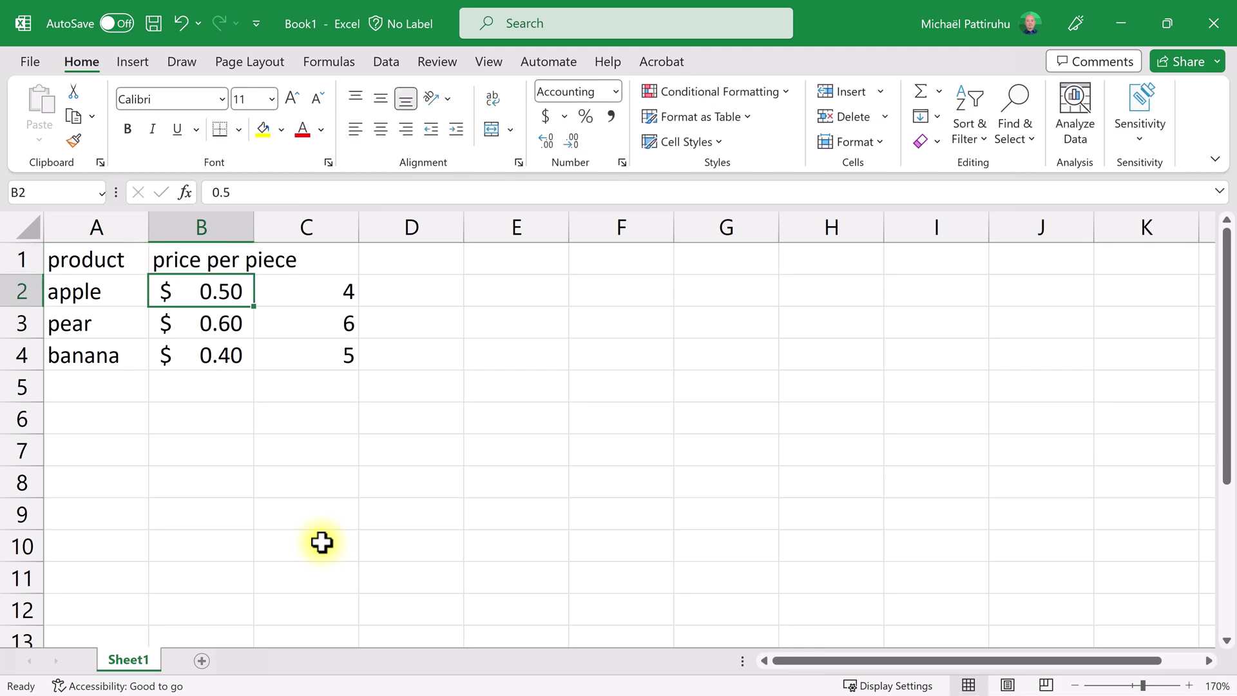
click(221, 264)
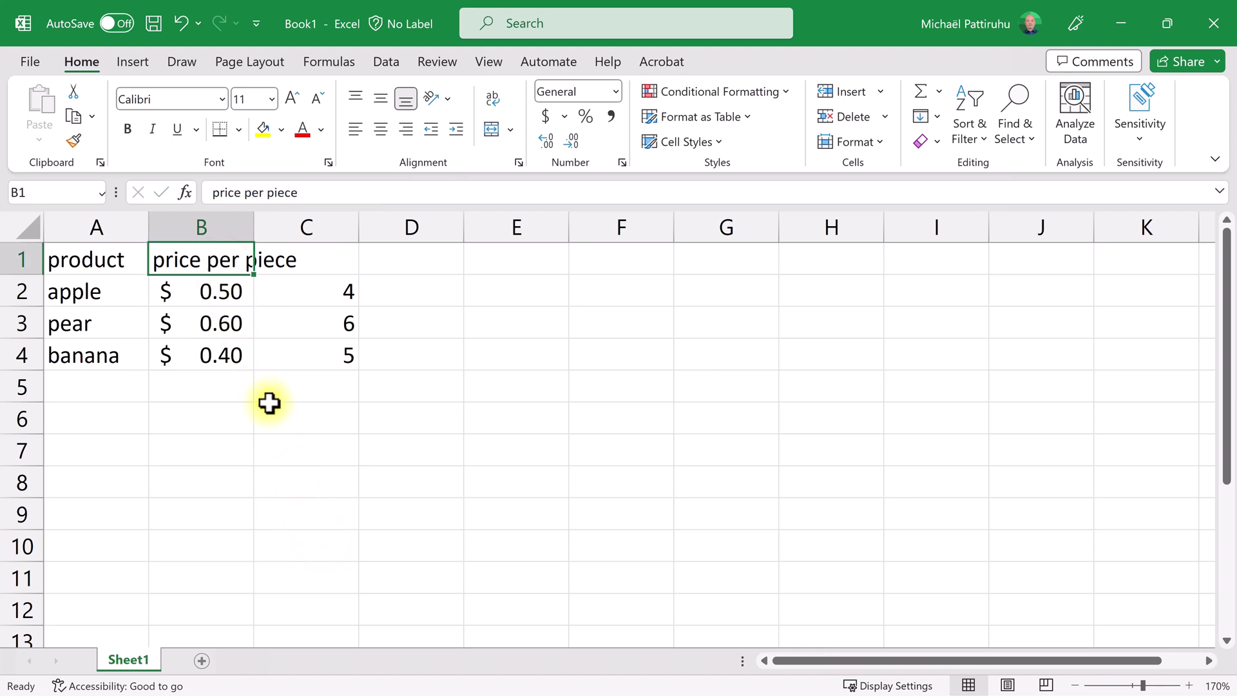
click(296, 259)
text(numb)
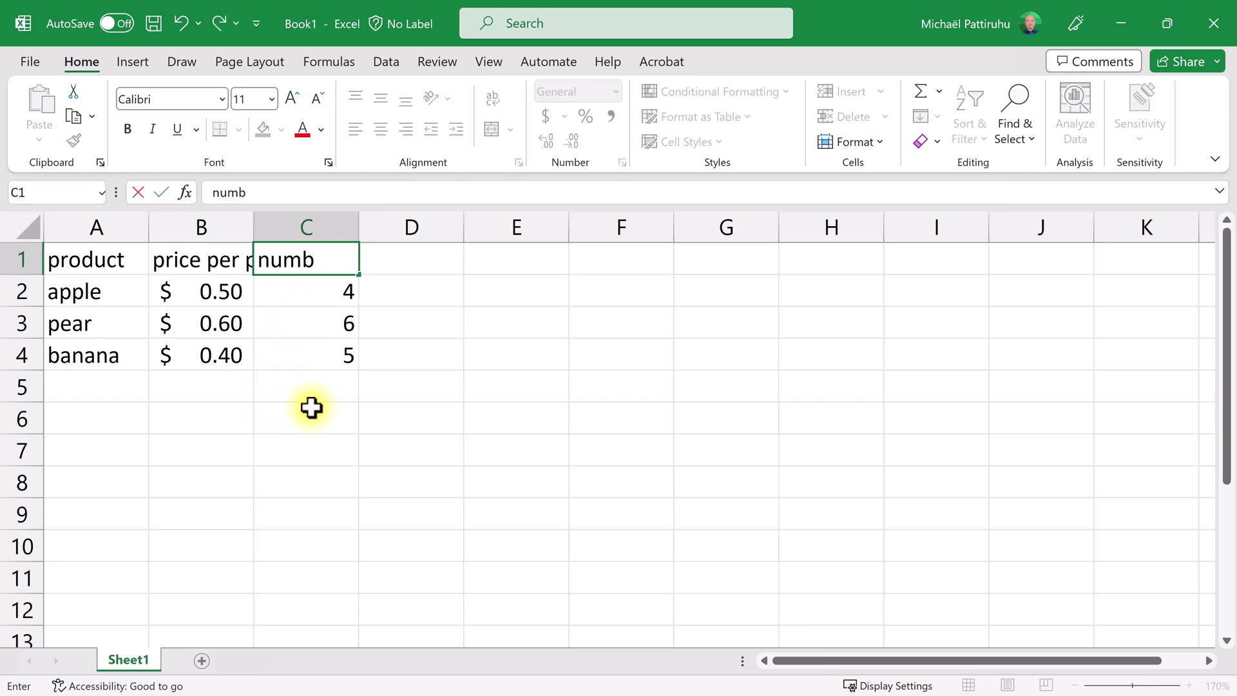
text(er)
key(Return)
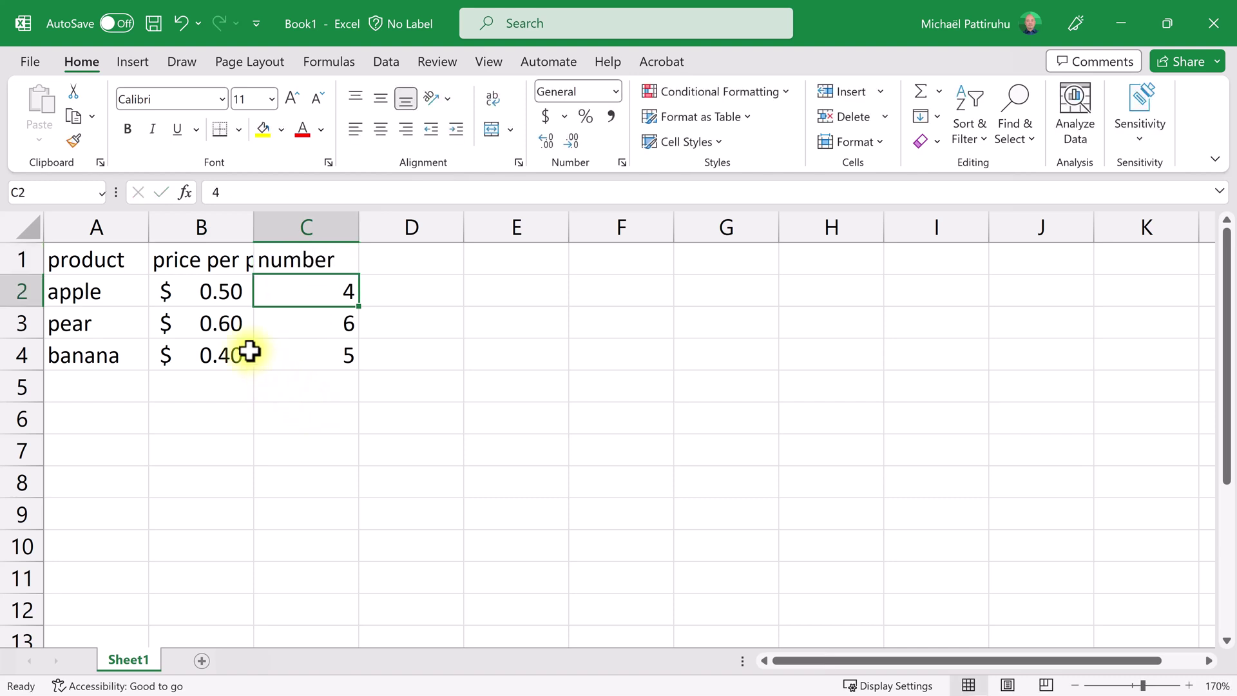
click(194, 255)
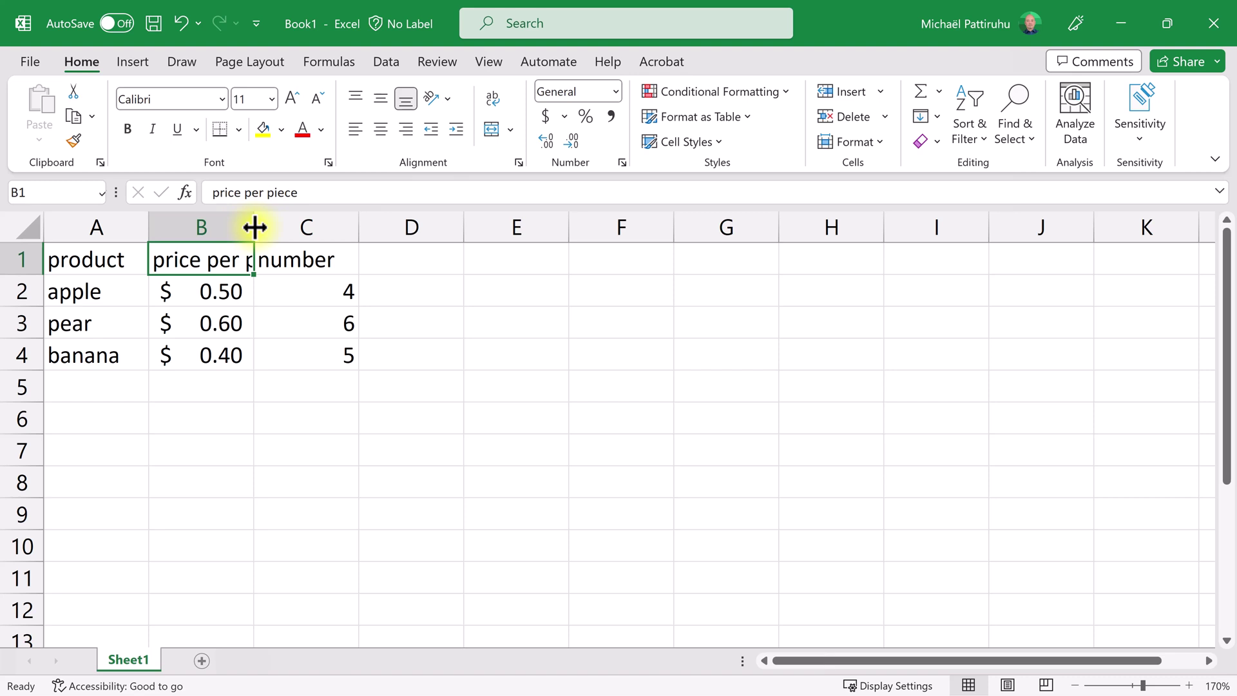
Widen column B, then widen column A and undo that change
drag(254, 226, 423, 230)
click(289, 222)
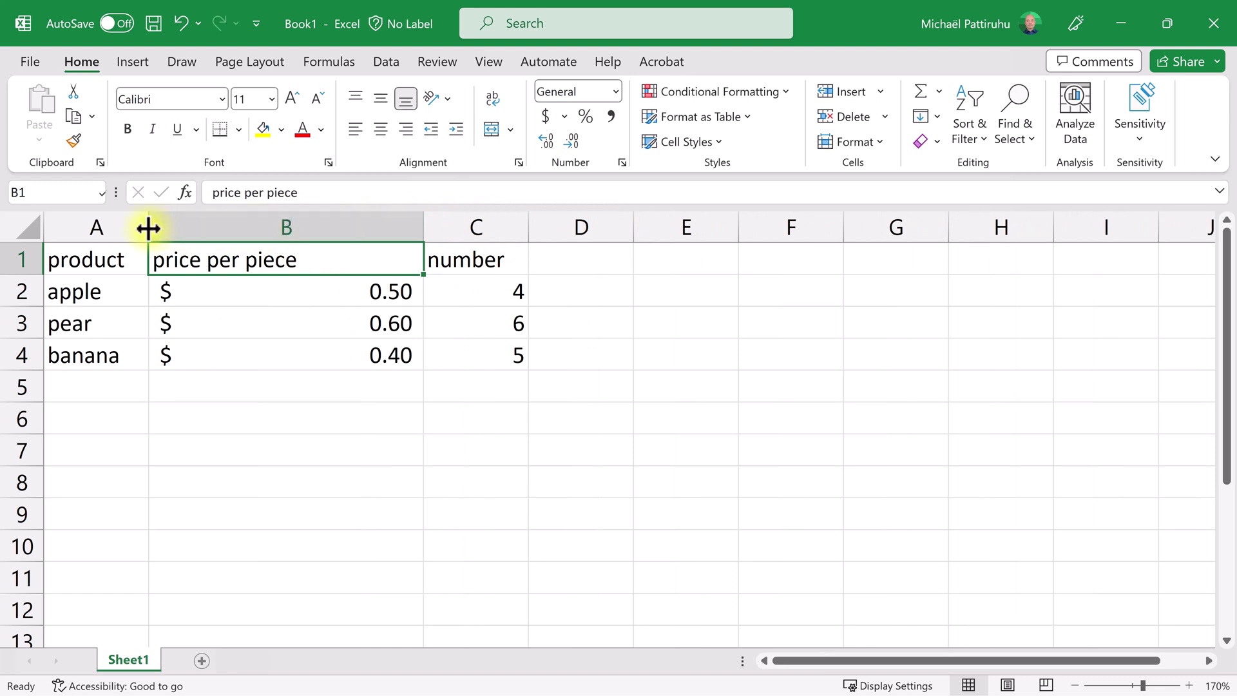
drag(148, 227, 235, 227)
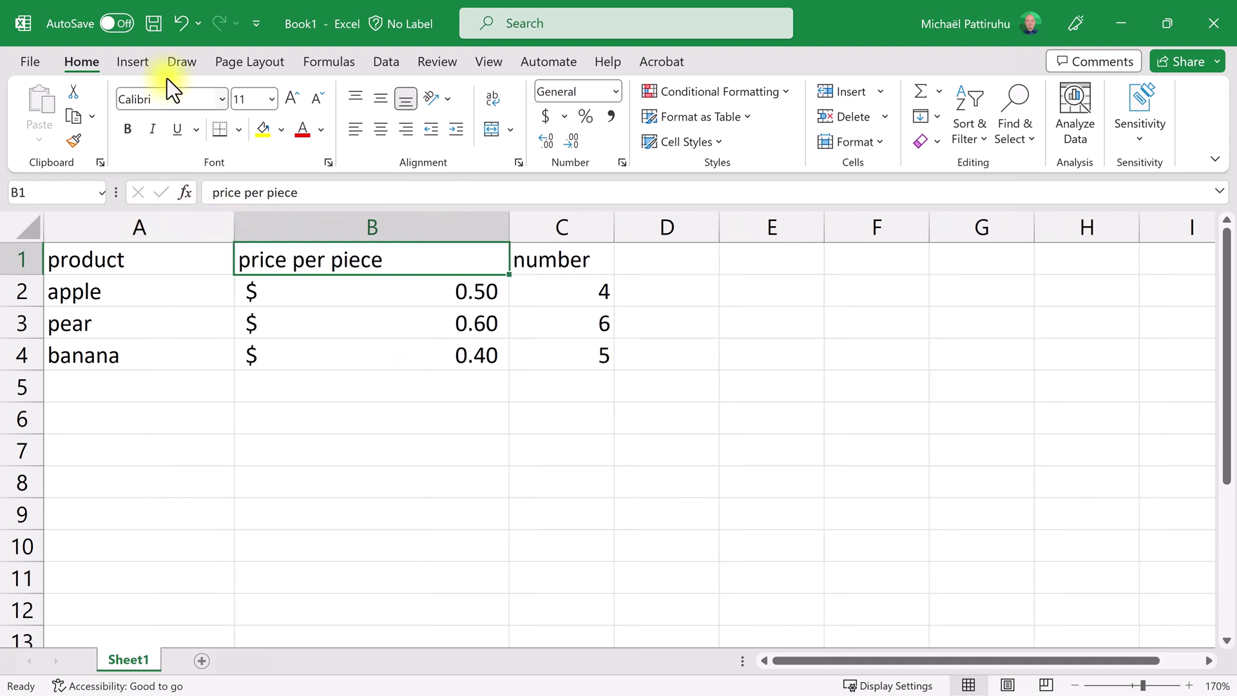
click(181, 24)
AutoFit column B to the 'price per piece' heading
drag(423, 227, 366, 232)
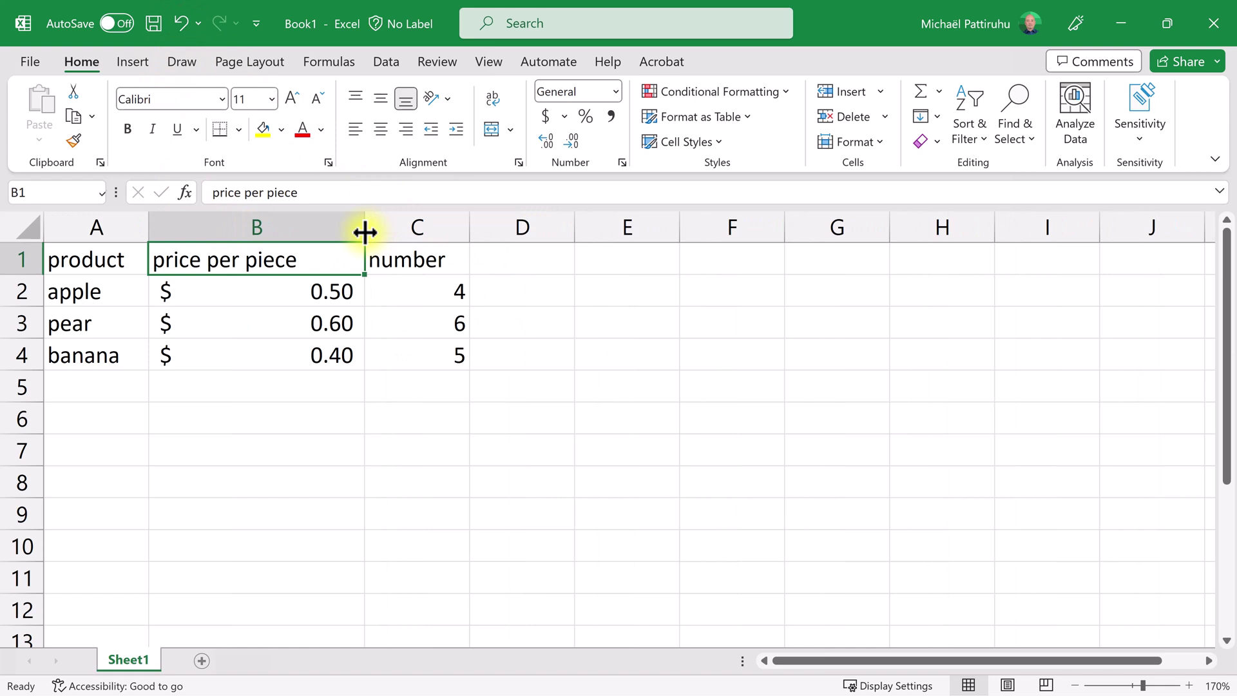
click(329, 221)
click(238, 267)
double_click(365, 225)
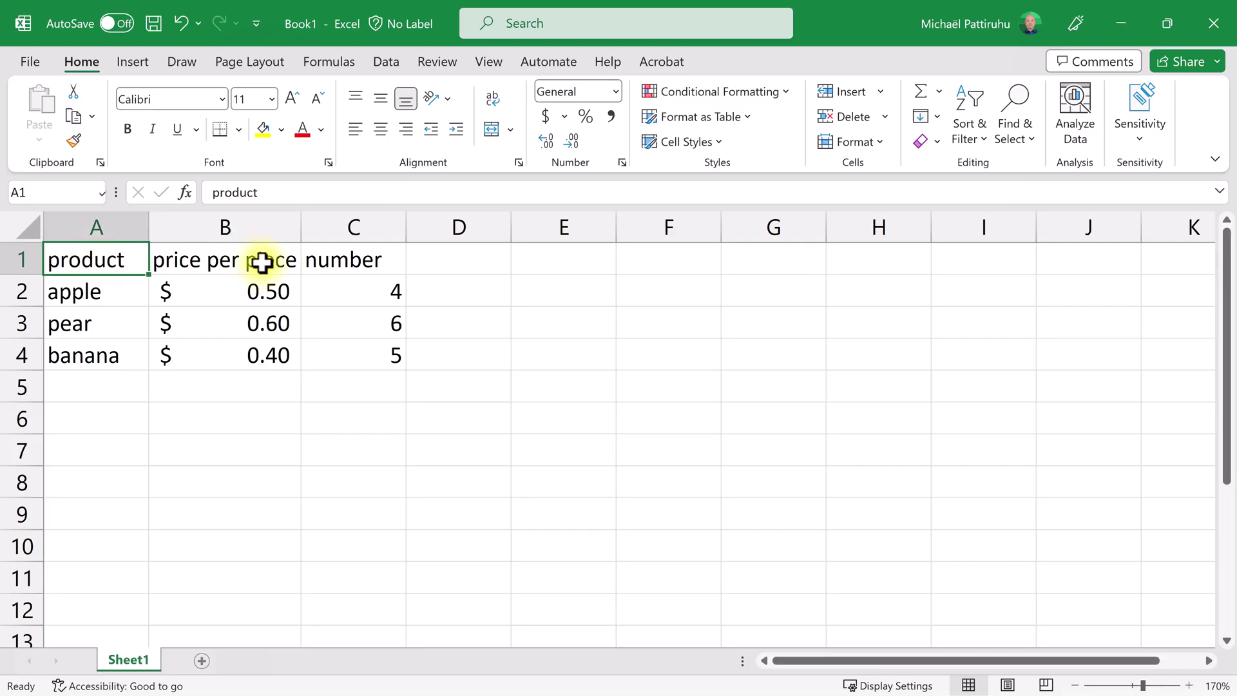
Give header cells A1:C1 a purple fill and white font colour
click(253, 256)
click(334, 258)
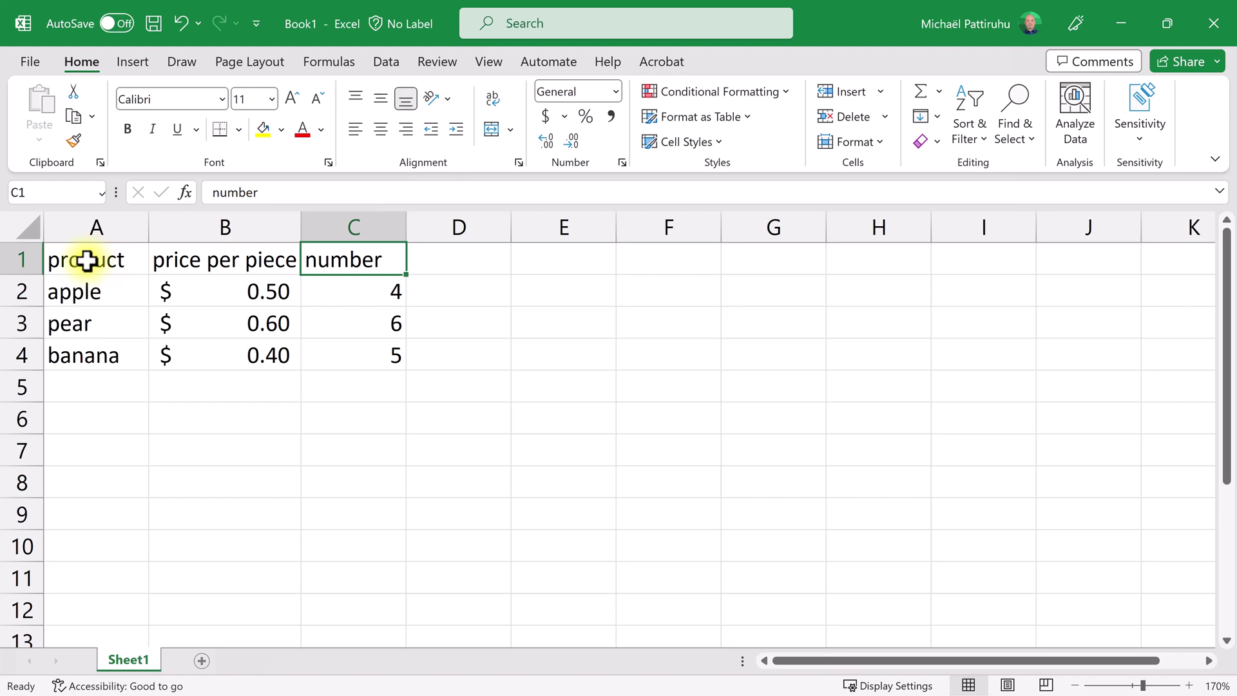
drag(96, 255, 343, 254)
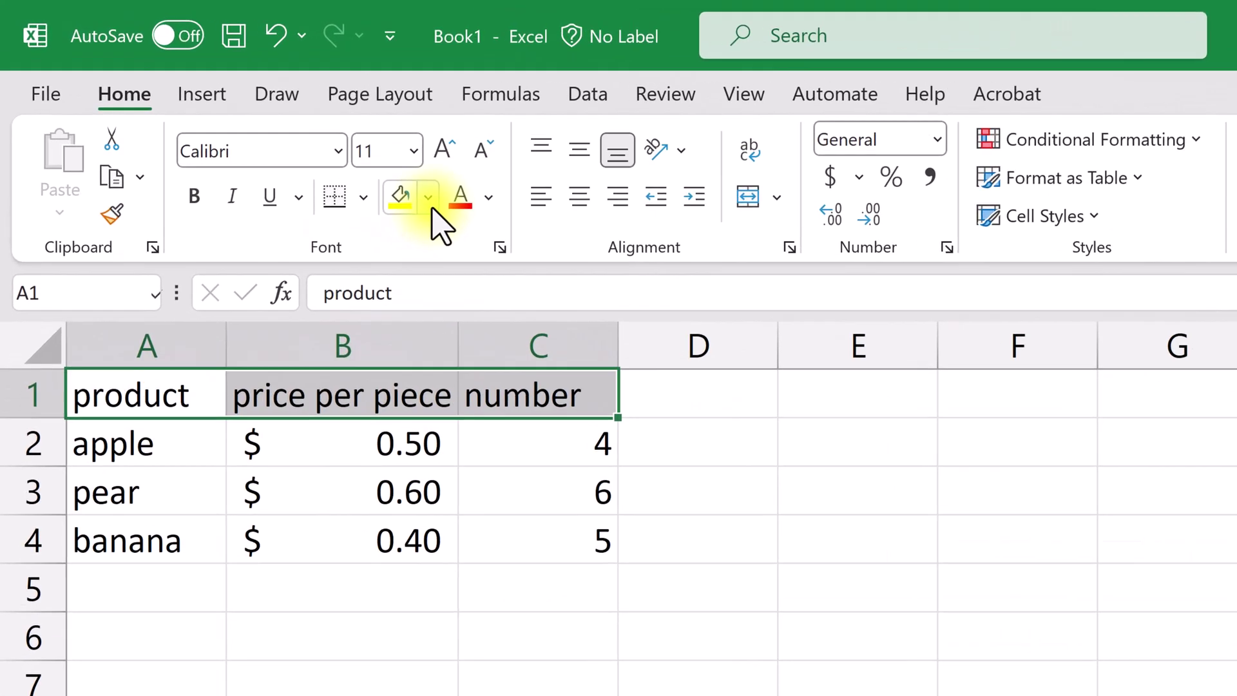
click(282, 129)
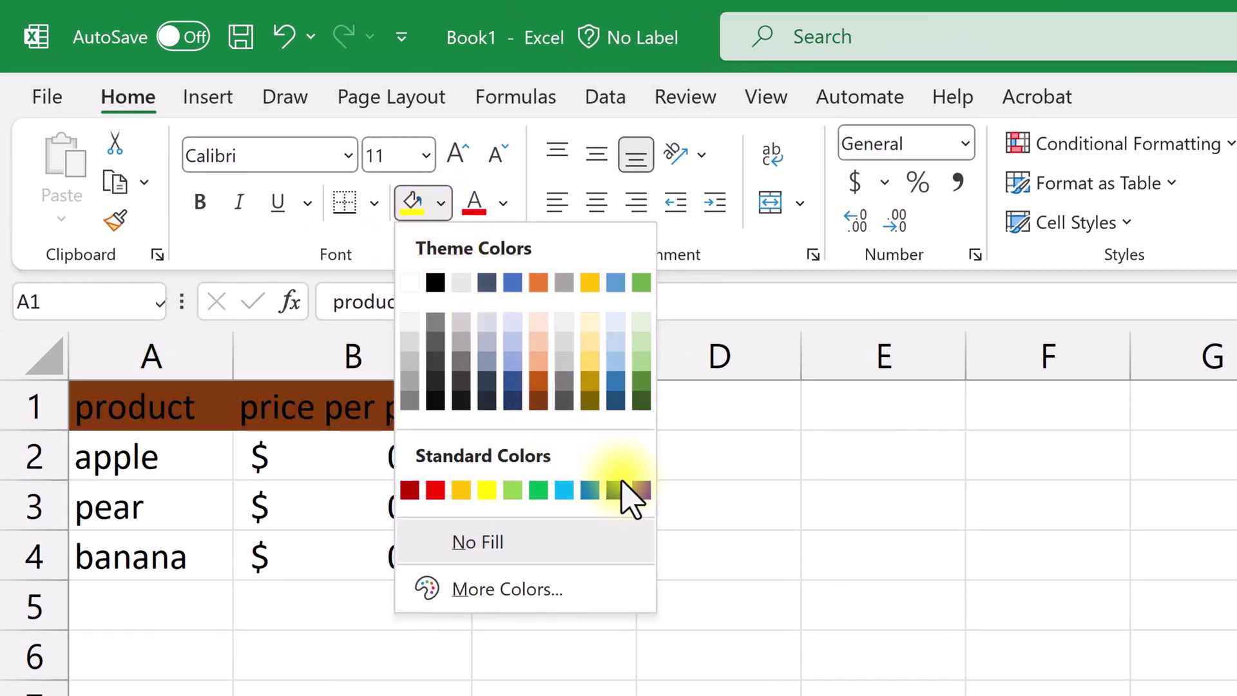
click(641, 492)
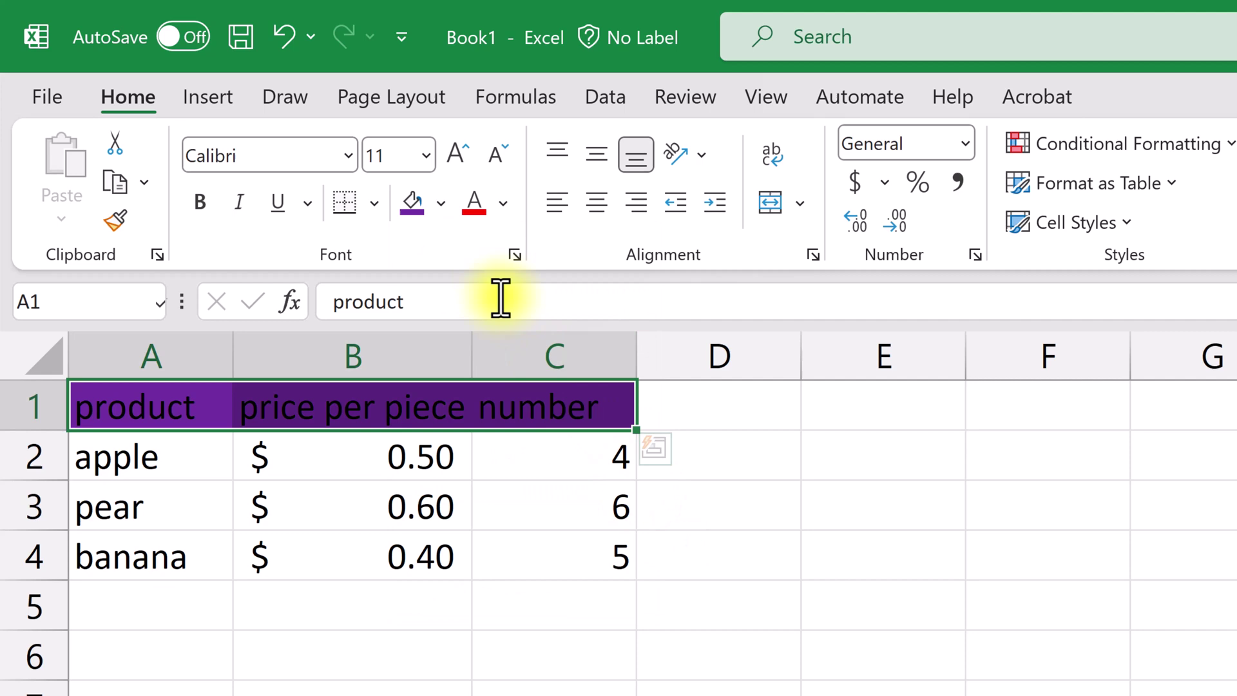
click(505, 205)
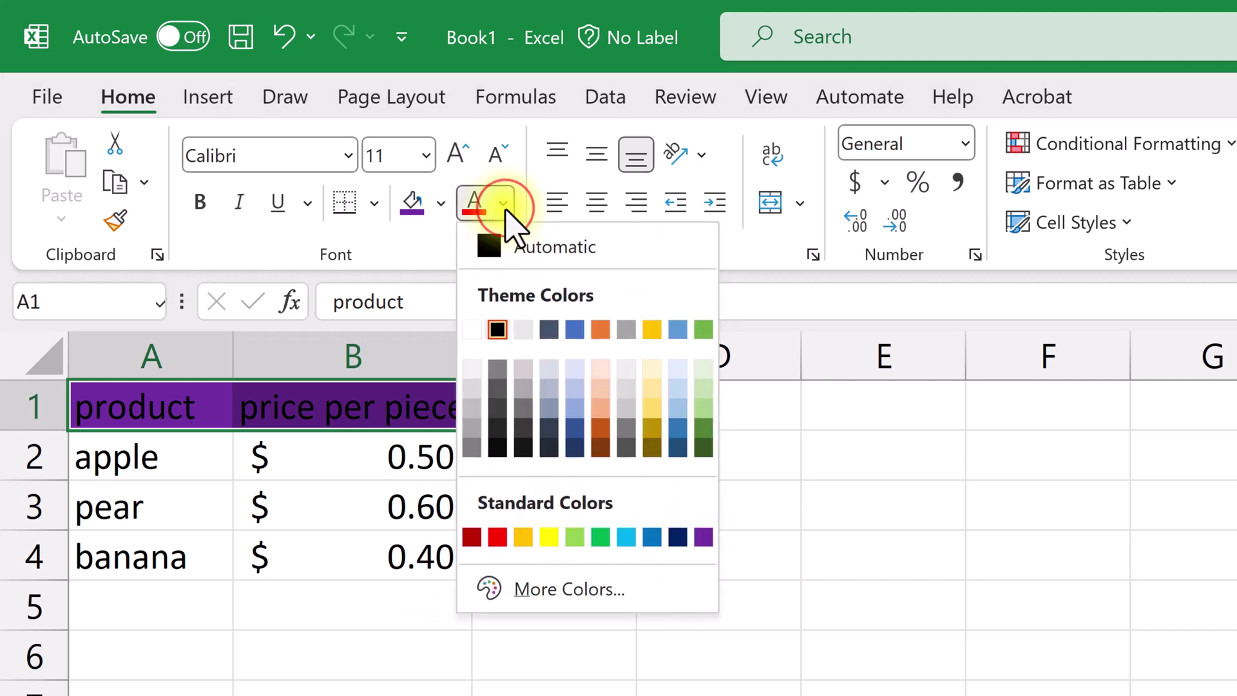
click(471, 330)
click(765, 411)
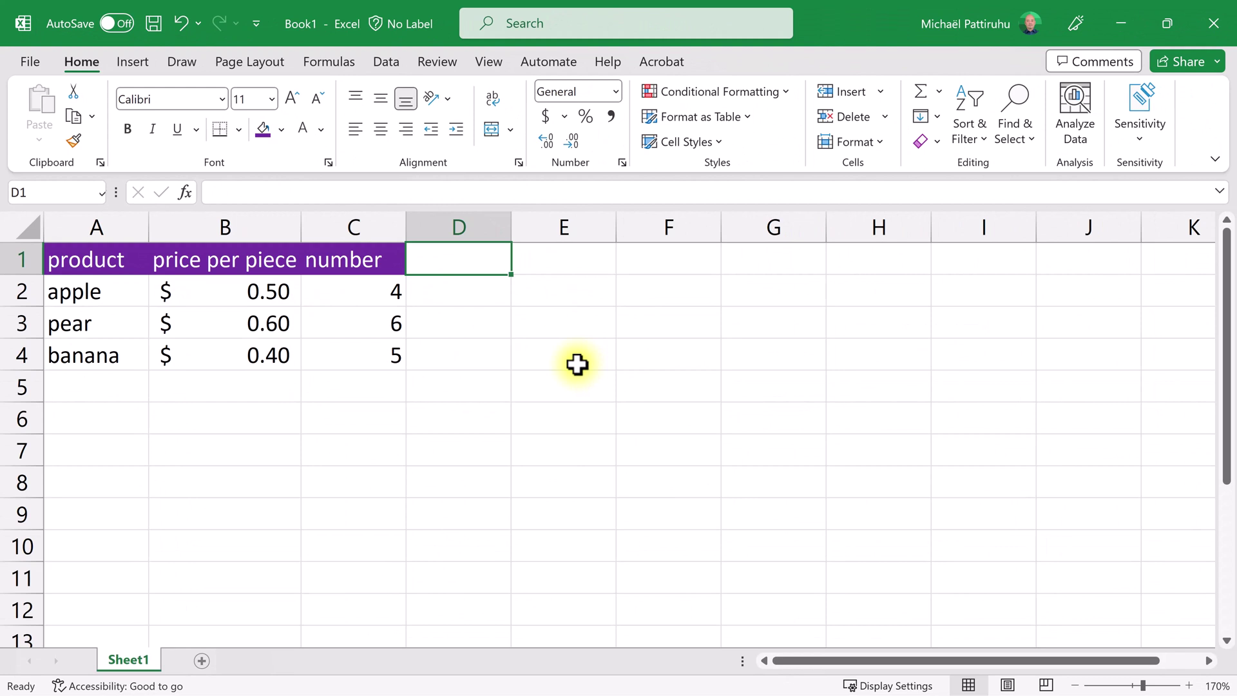
Type 'subtotal' in D1, then open and cancel the Clear options
text(subtot)
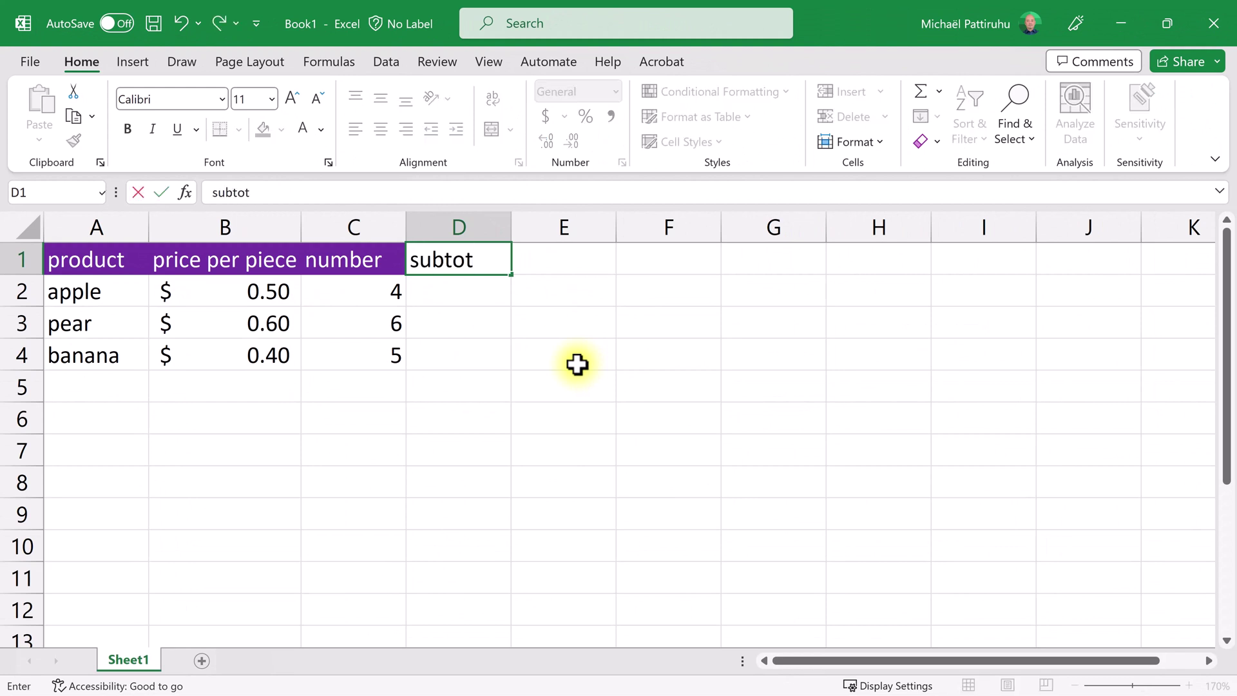
text(al)
key(Return)
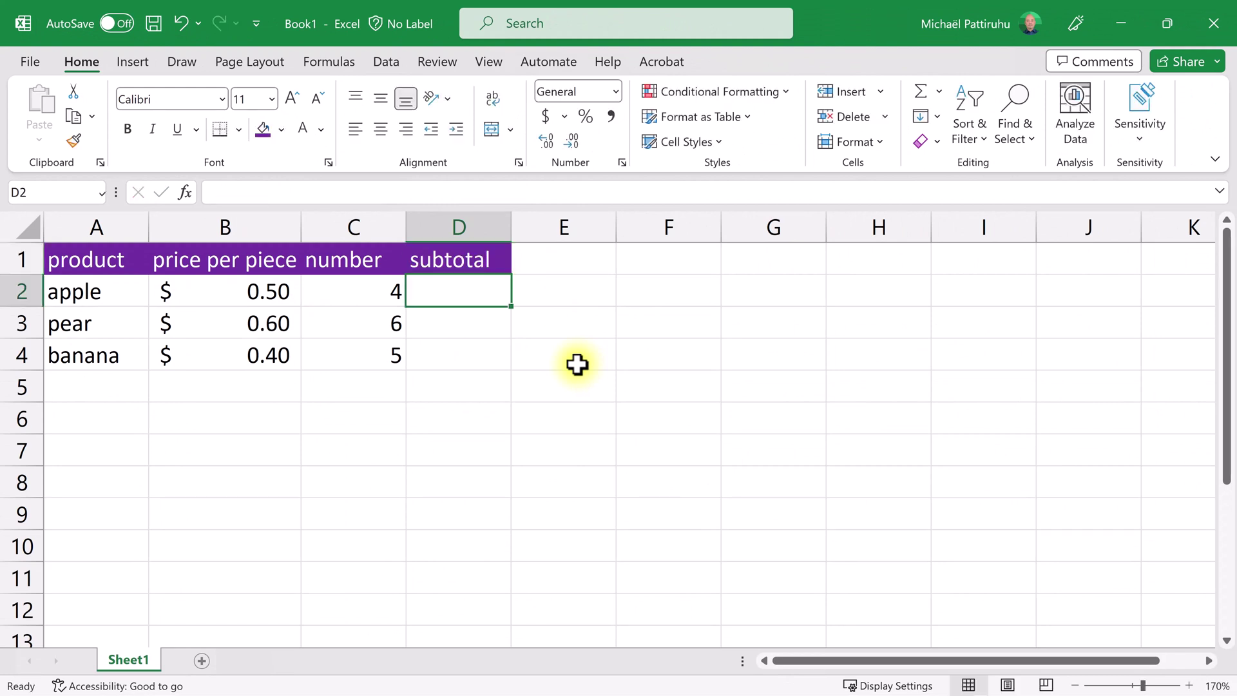
click(491, 258)
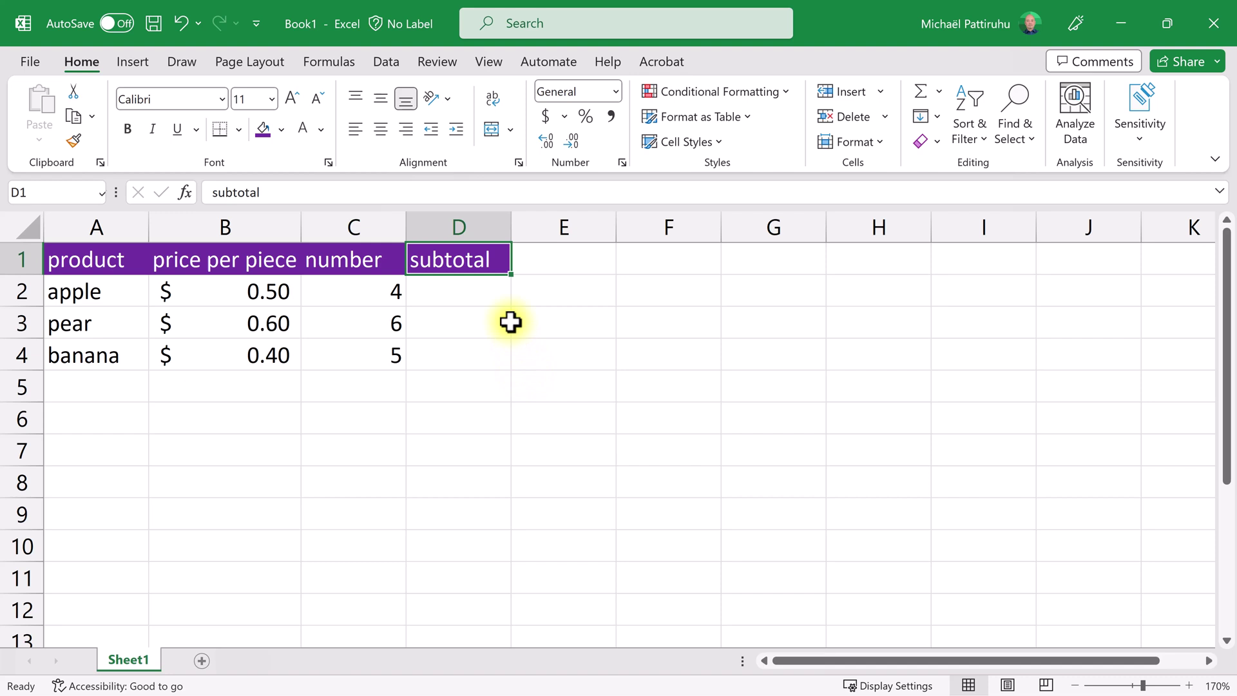
click(389, 261)
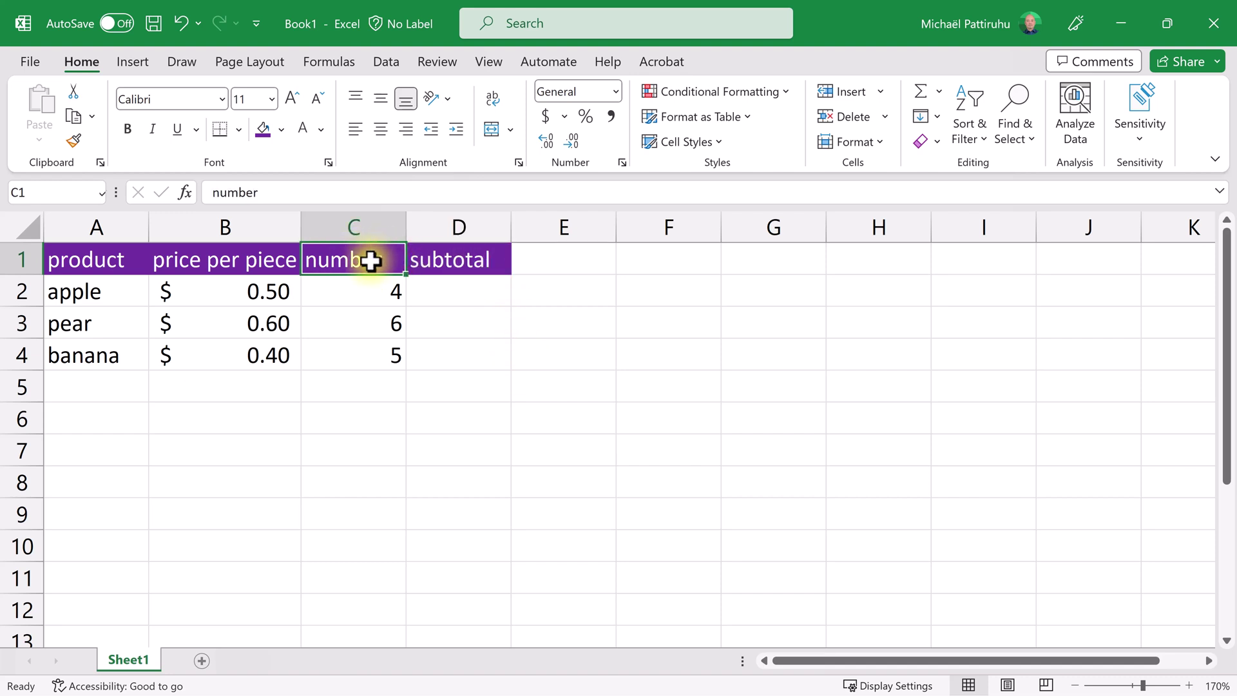
click(483, 257)
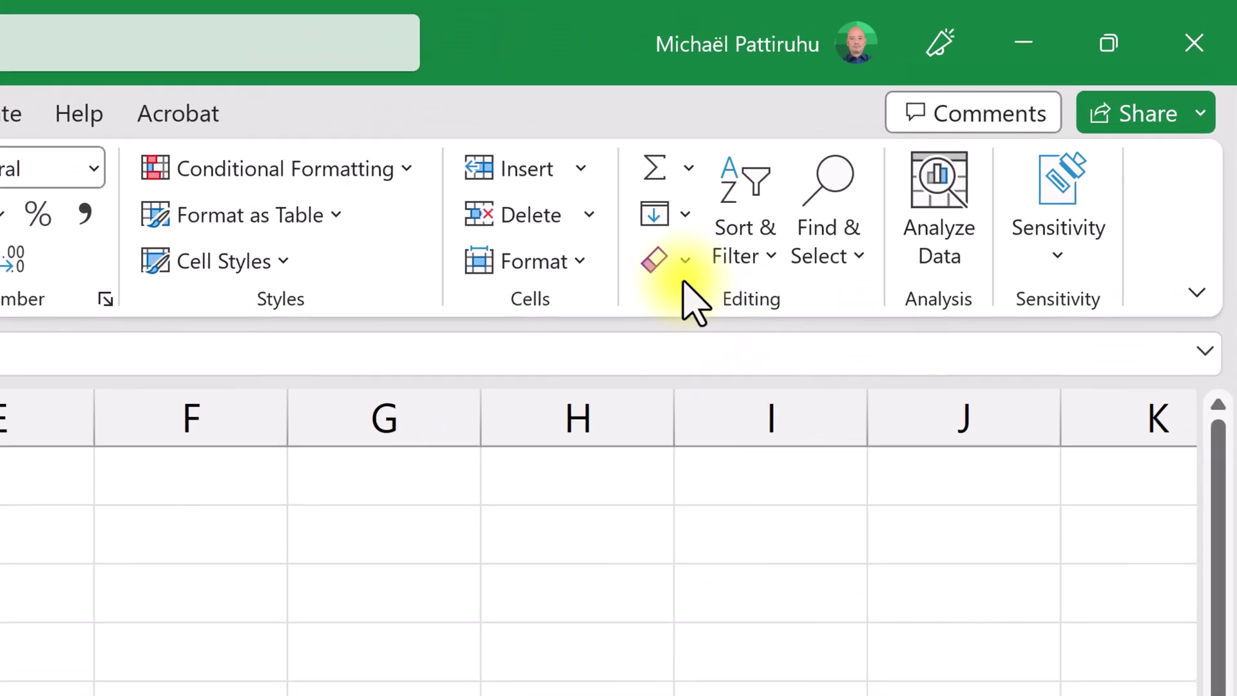
click(685, 264)
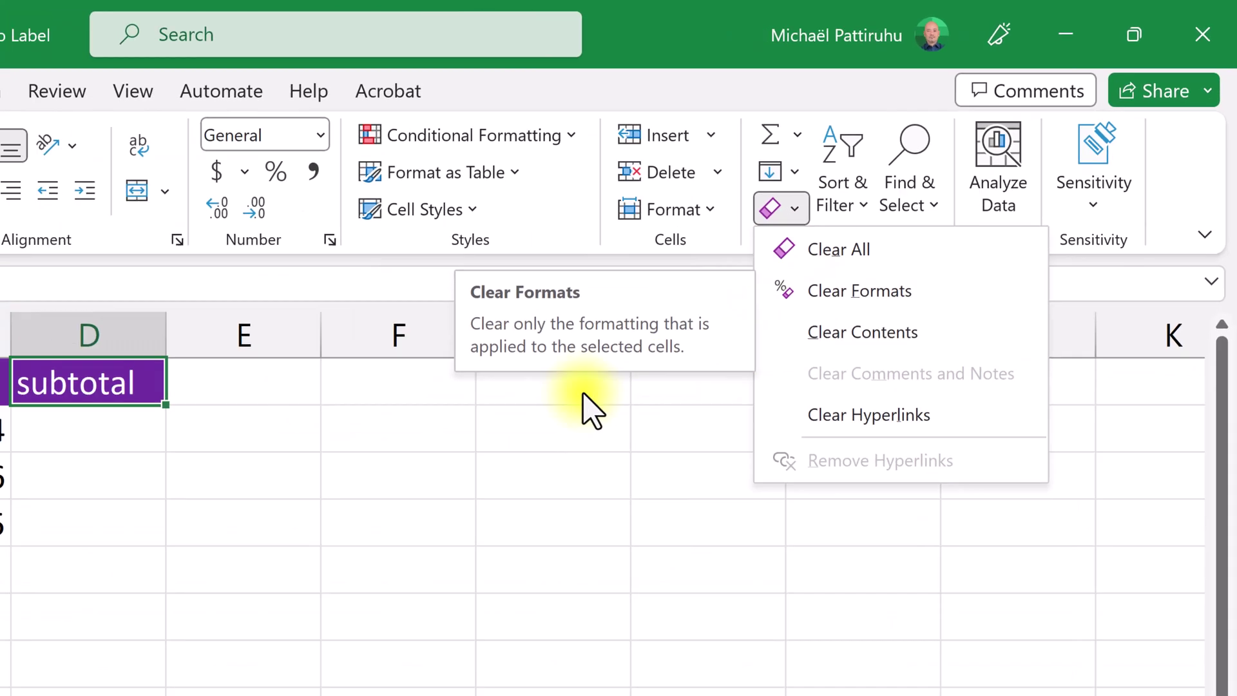
key(Escape)
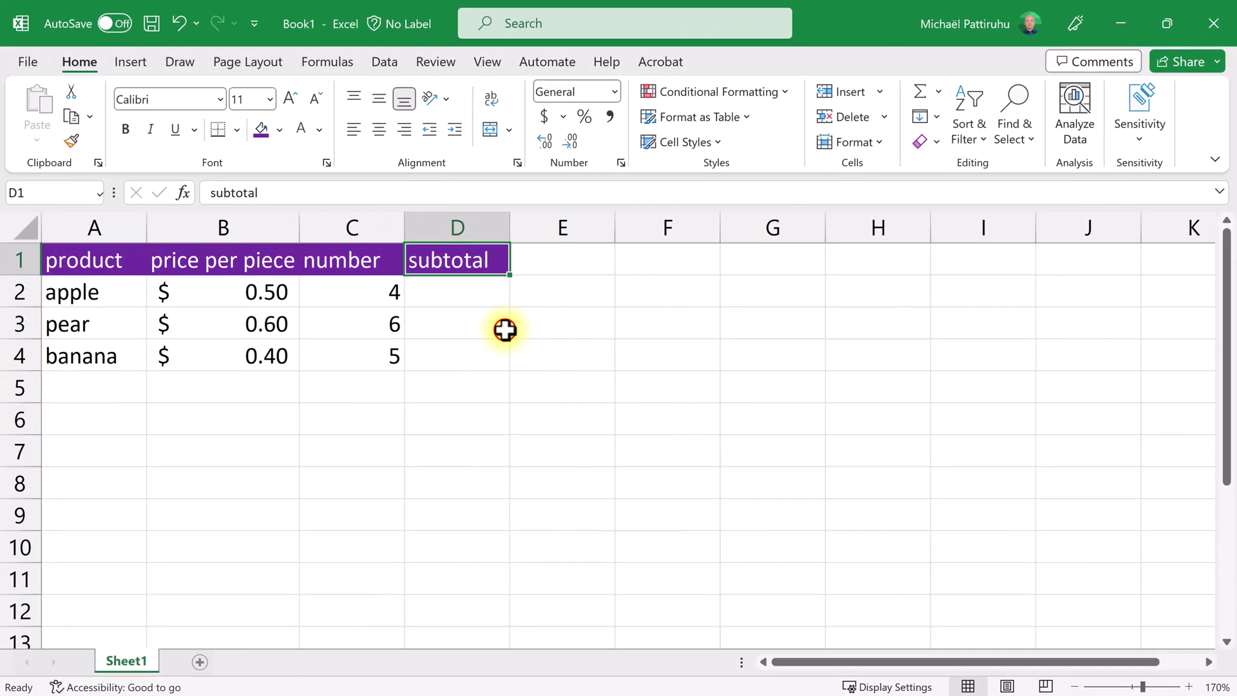
click(464, 322)
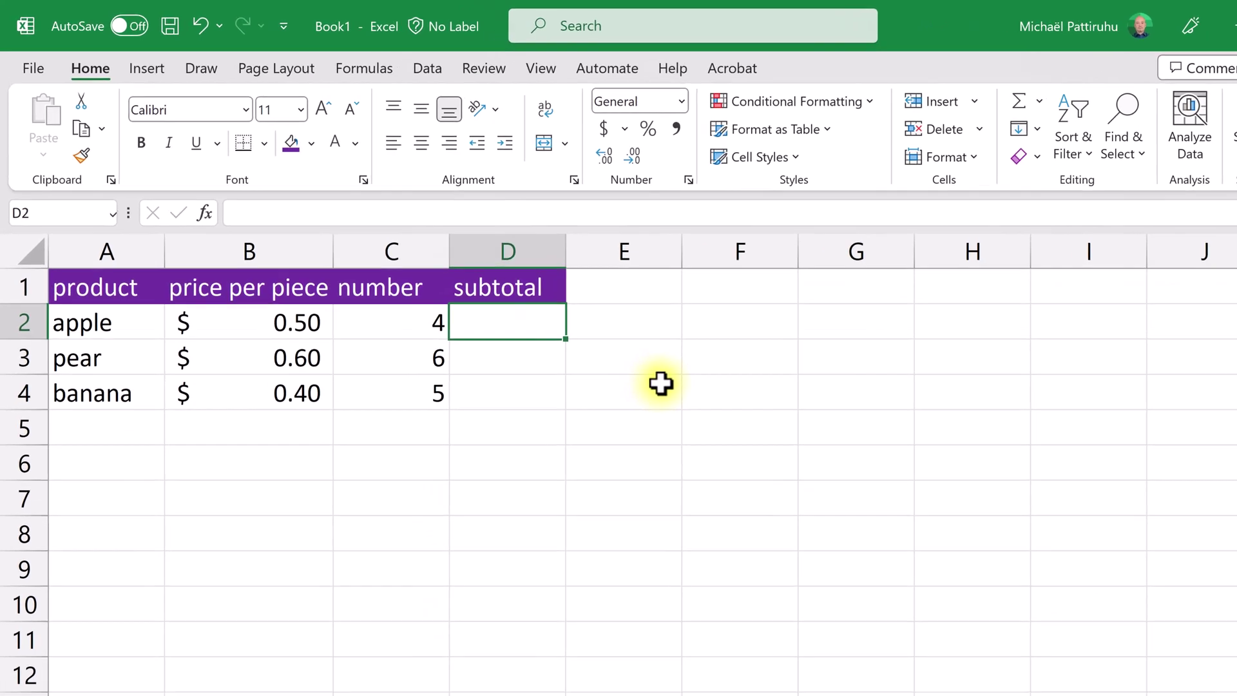
Enter the formula =0.5*4 in D2, which shows 2
text(=)
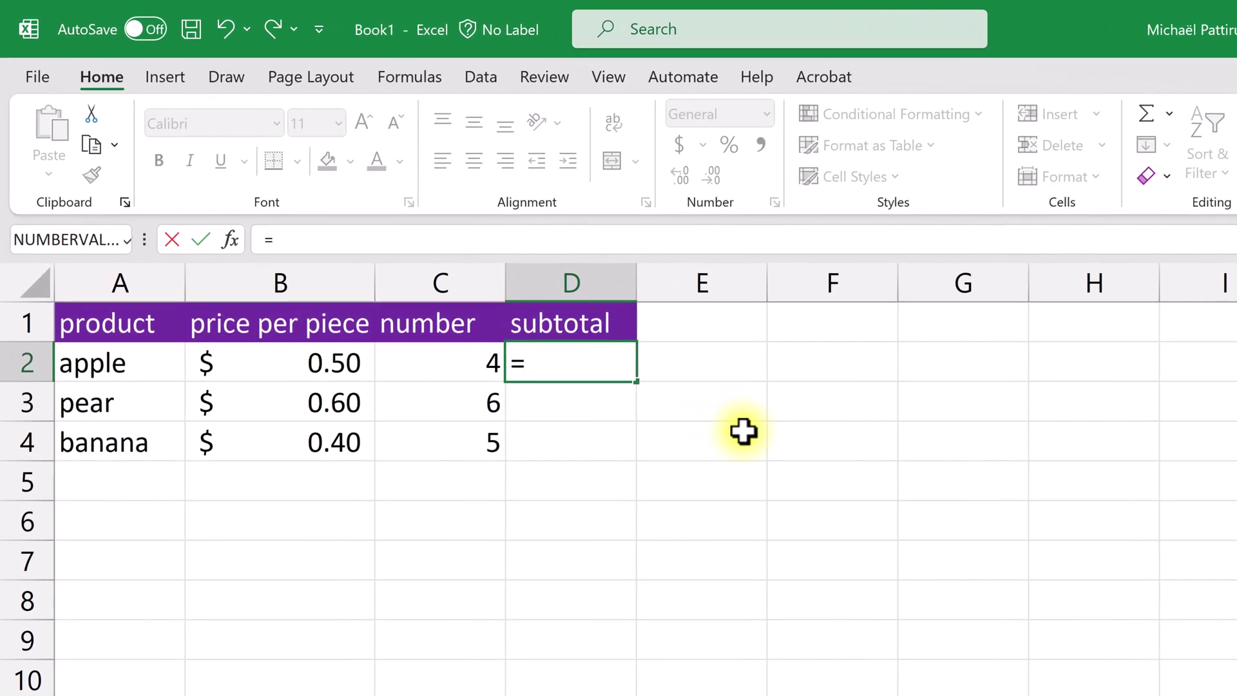
text(0.5*)
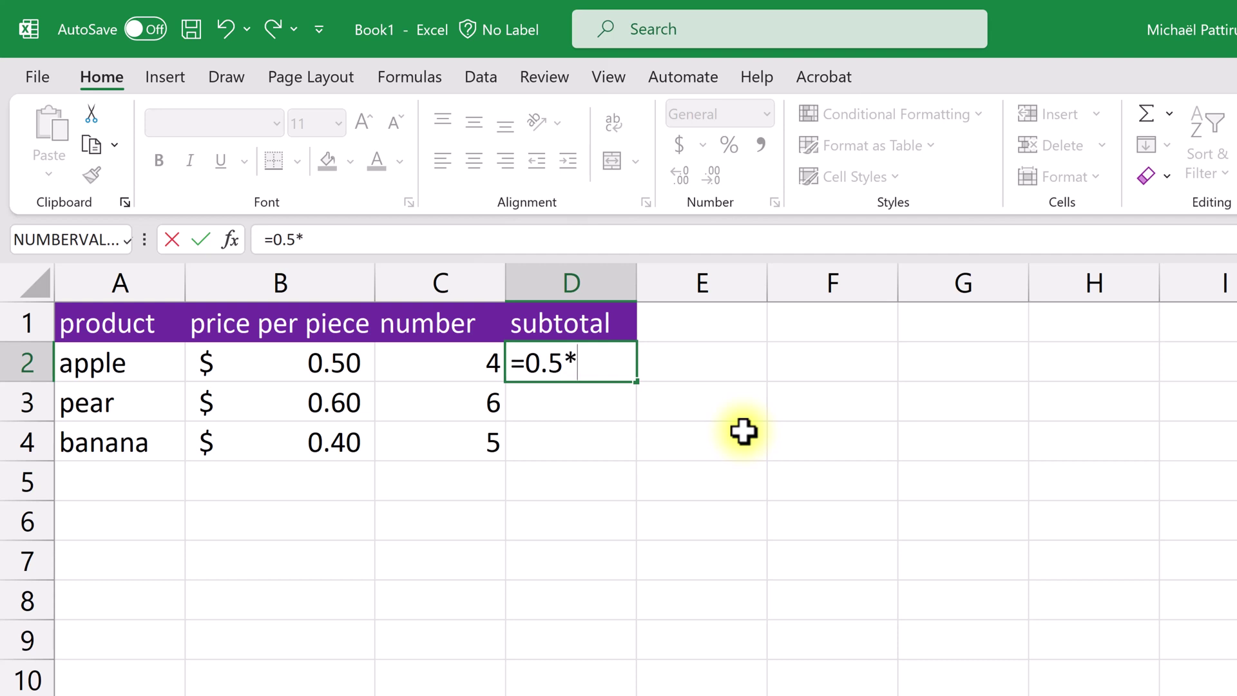
text(4)
key(Return)
key(Up)
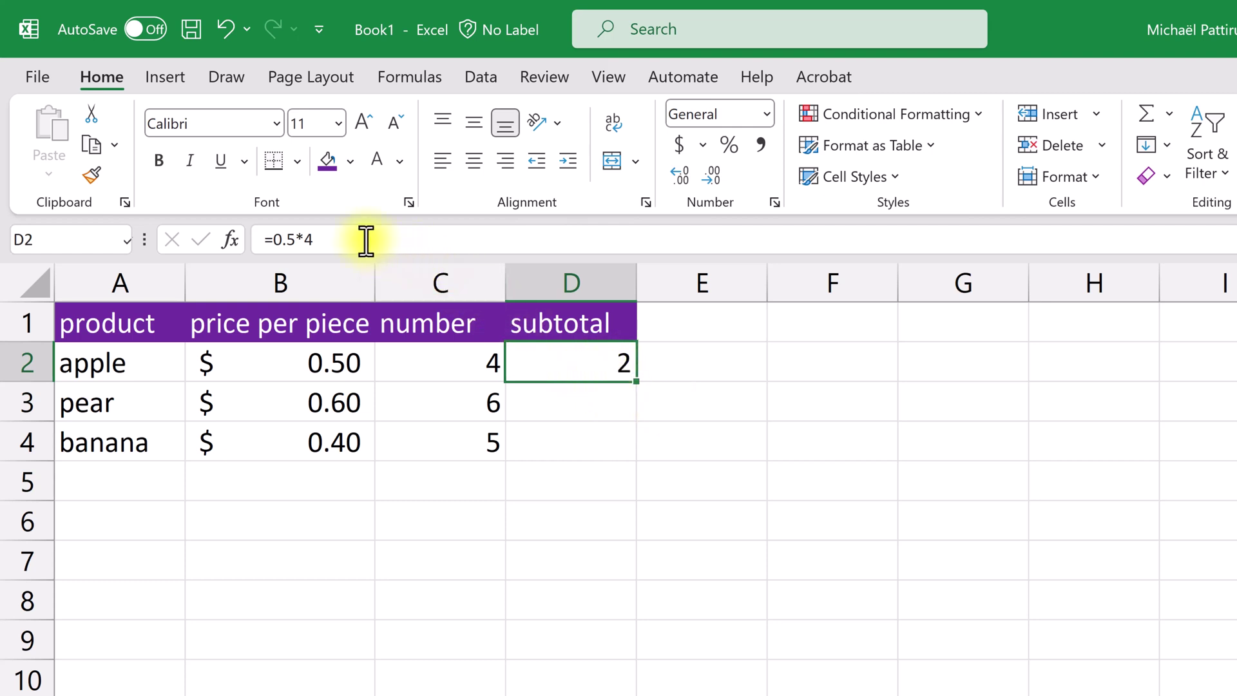
click(324, 240)
drag(323, 240, 183, 236)
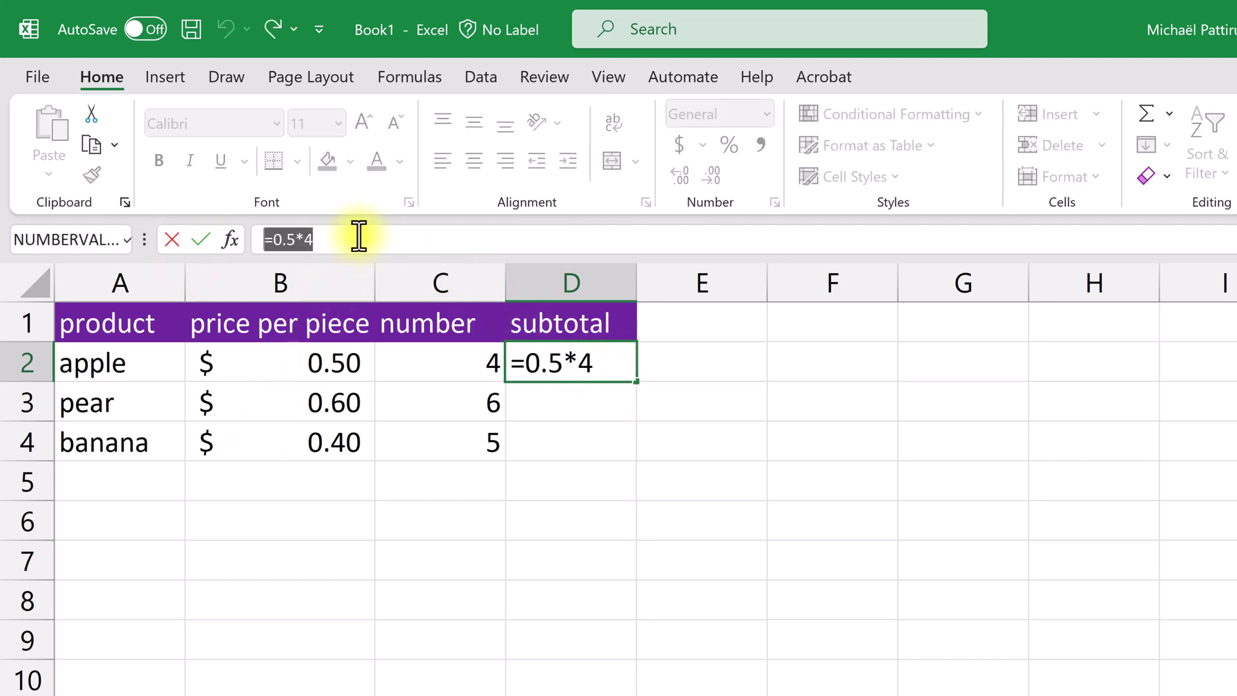
key(Return)
Change apple's quantity in C2 to 5
key(Up)
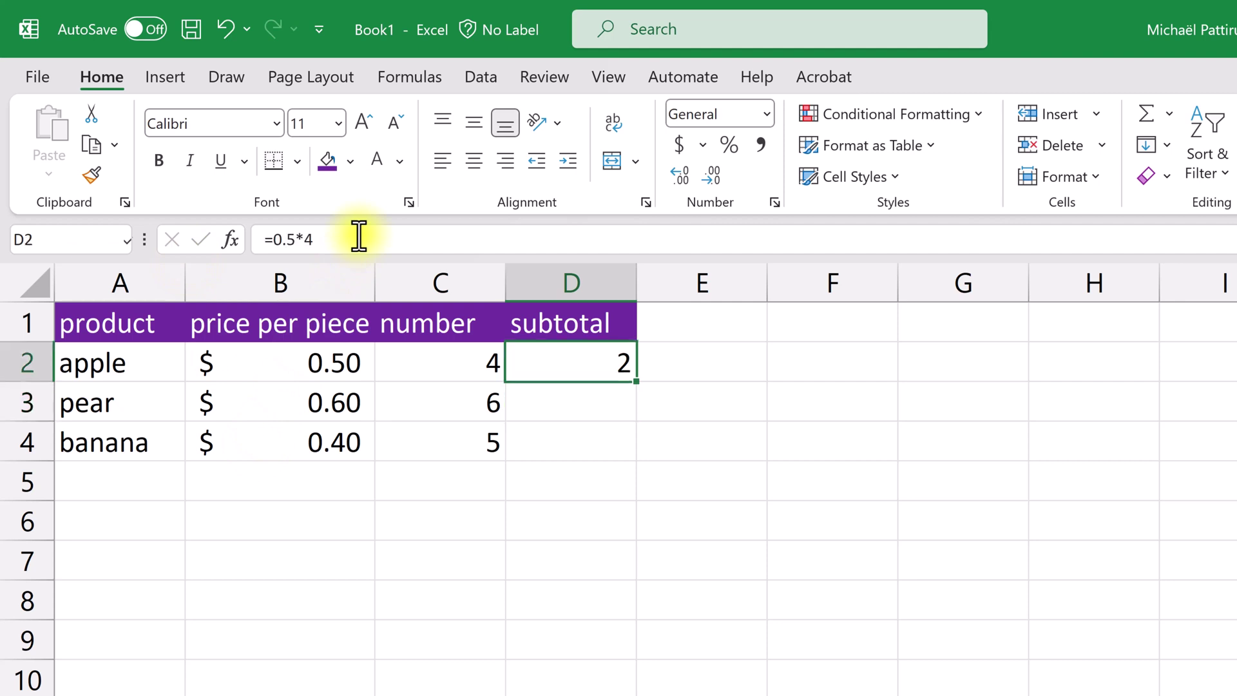
key(Left)
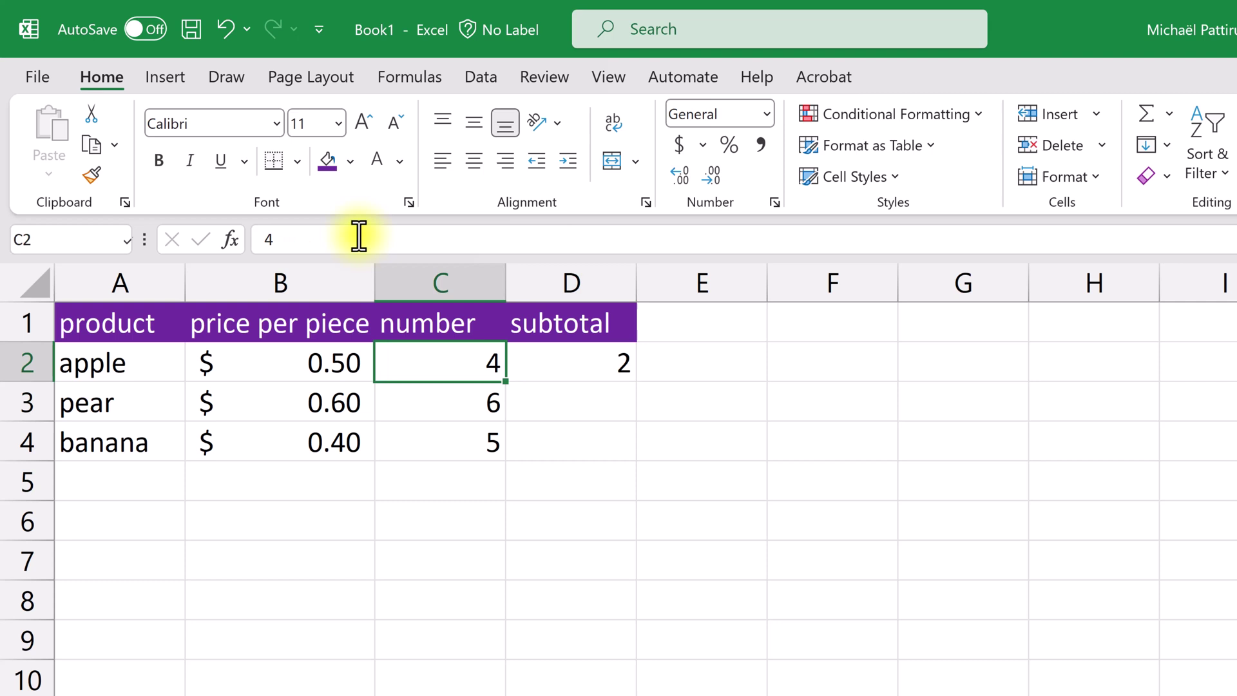
text(5)
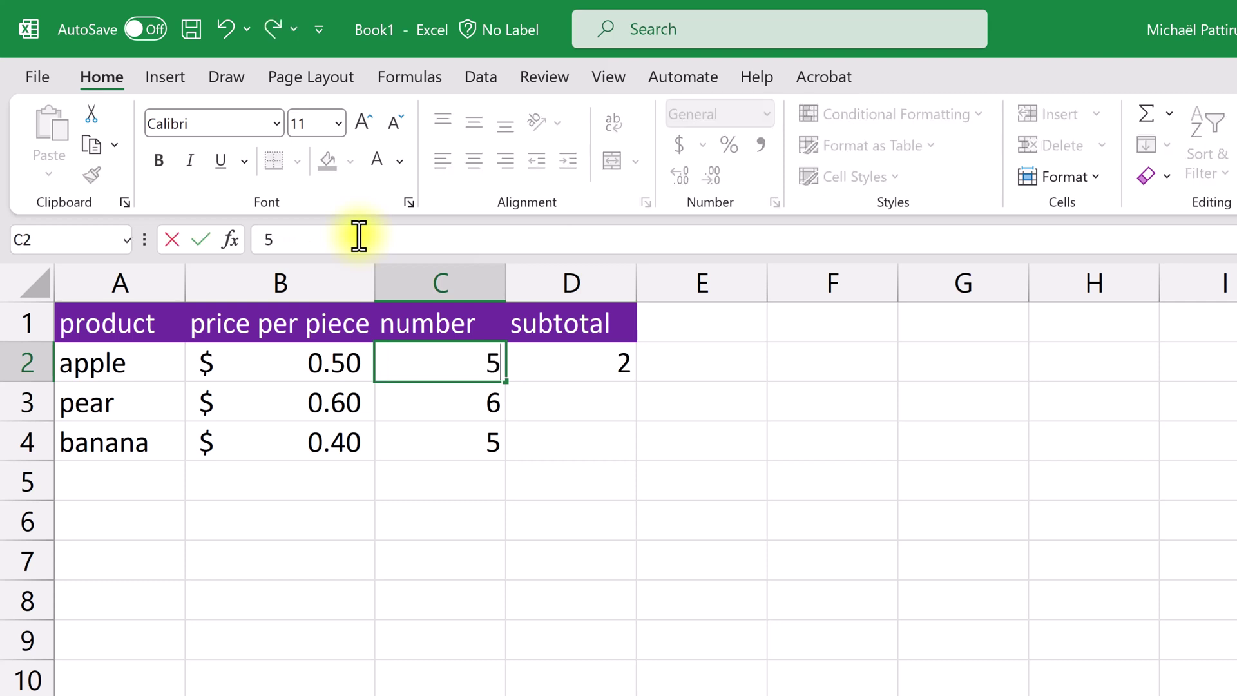
key(Return)
Erase the fixed numbers from apple's subtotal formula in D2
key(Up)
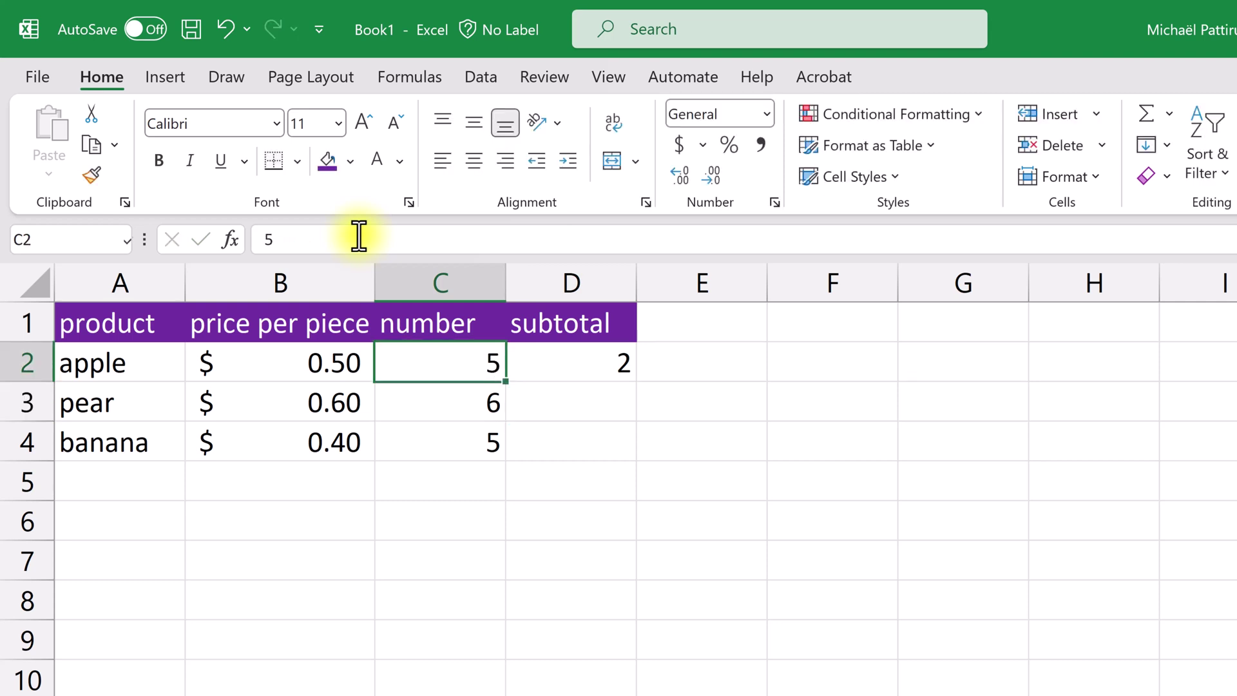
key(Right)
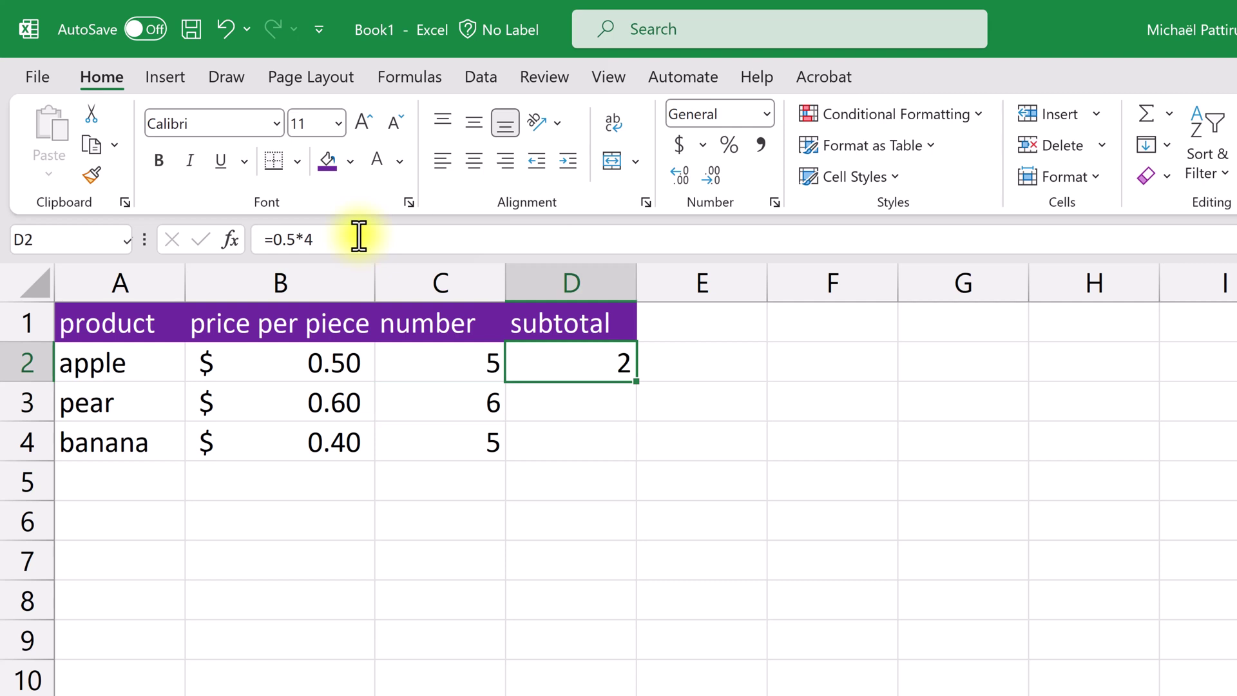
double_click(538, 366)
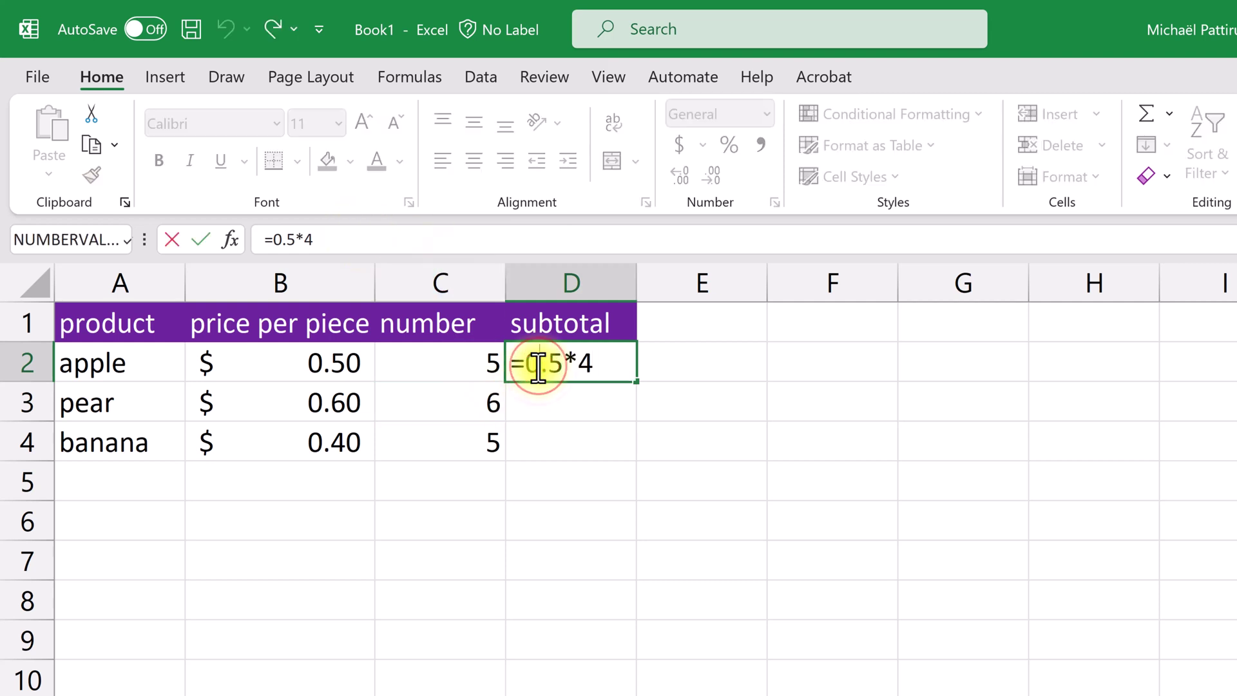
click(599, 363)
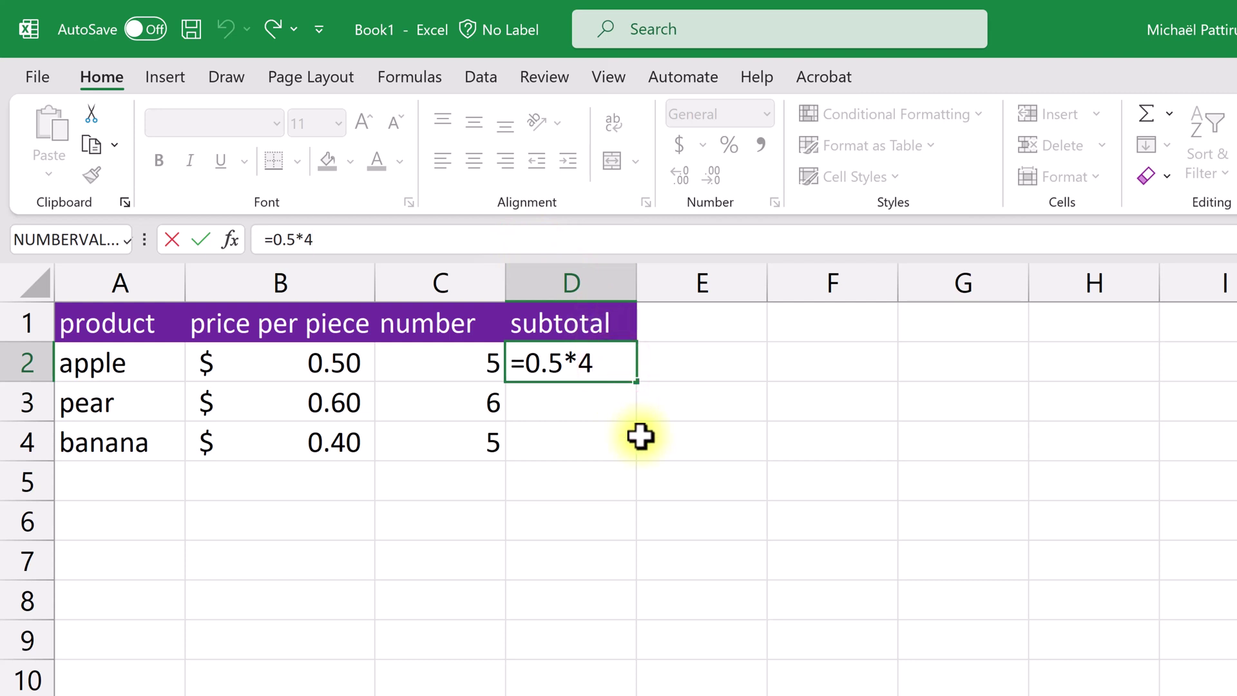
key(BackSpace)
key(BackSpace)
key(BackSpace)
key(BackSpace)
key(BackSpace)
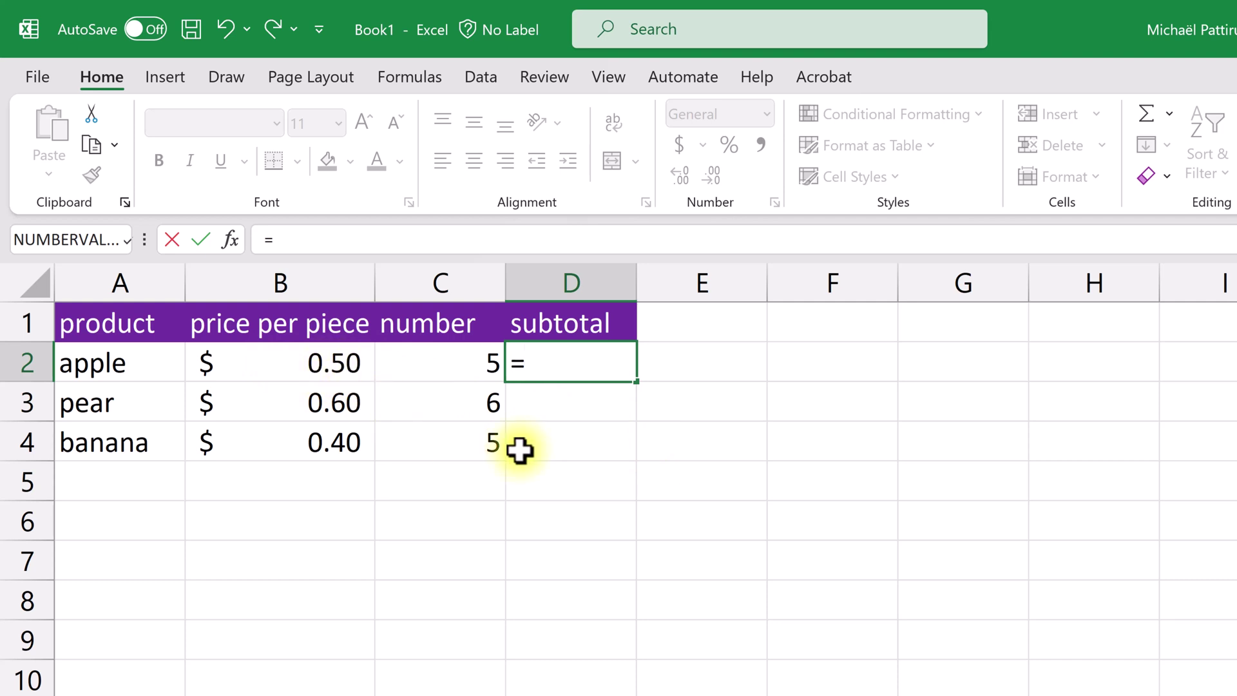
Build =B2*C2 in D2 from cell references so apple's subtotal shows $ 2.50
text(b2)
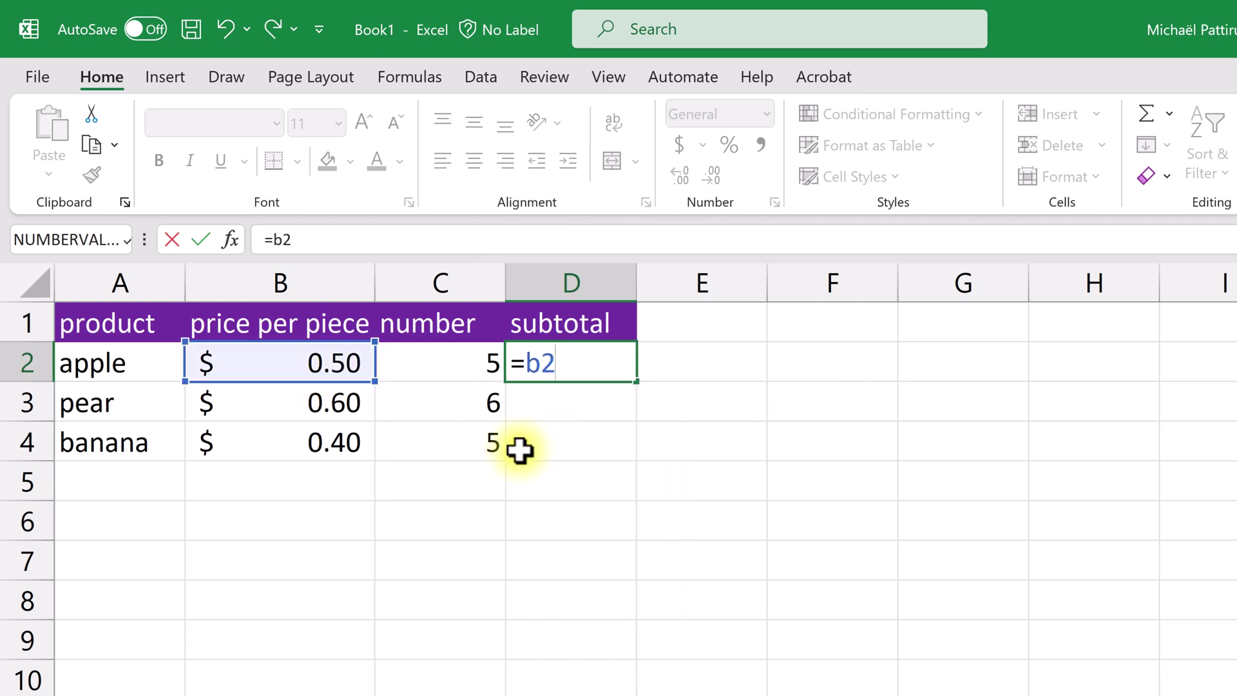
double_click(542, 362)
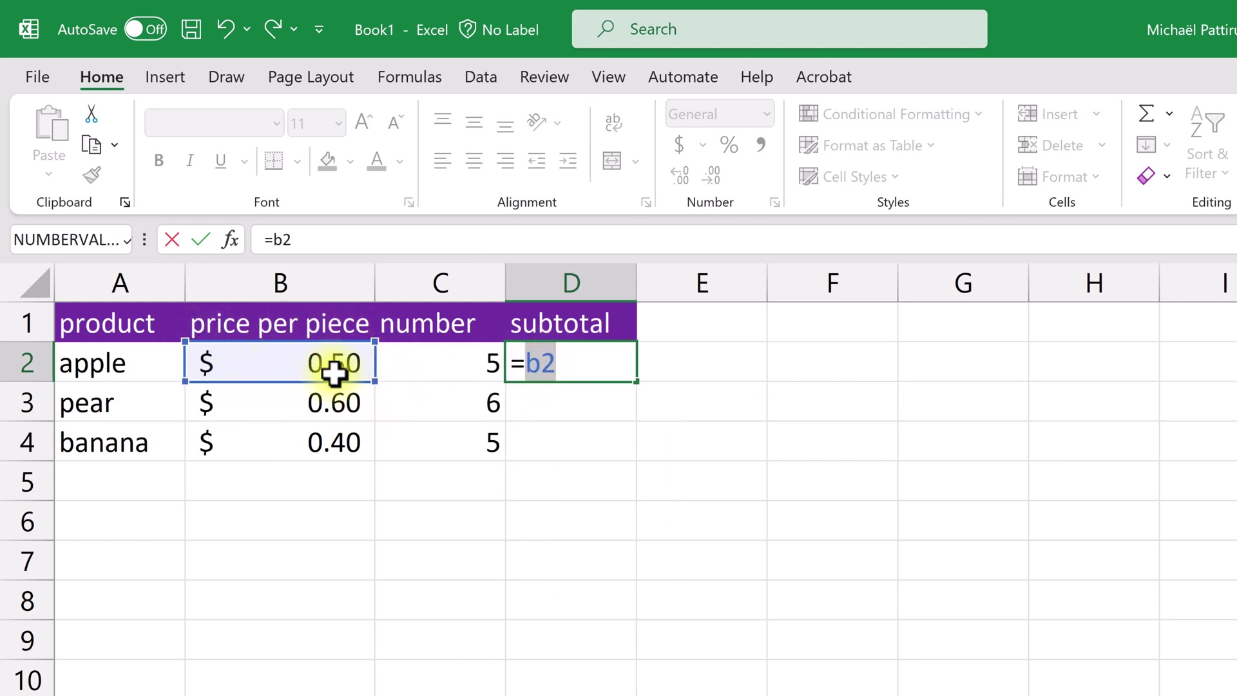
click(580, 364)
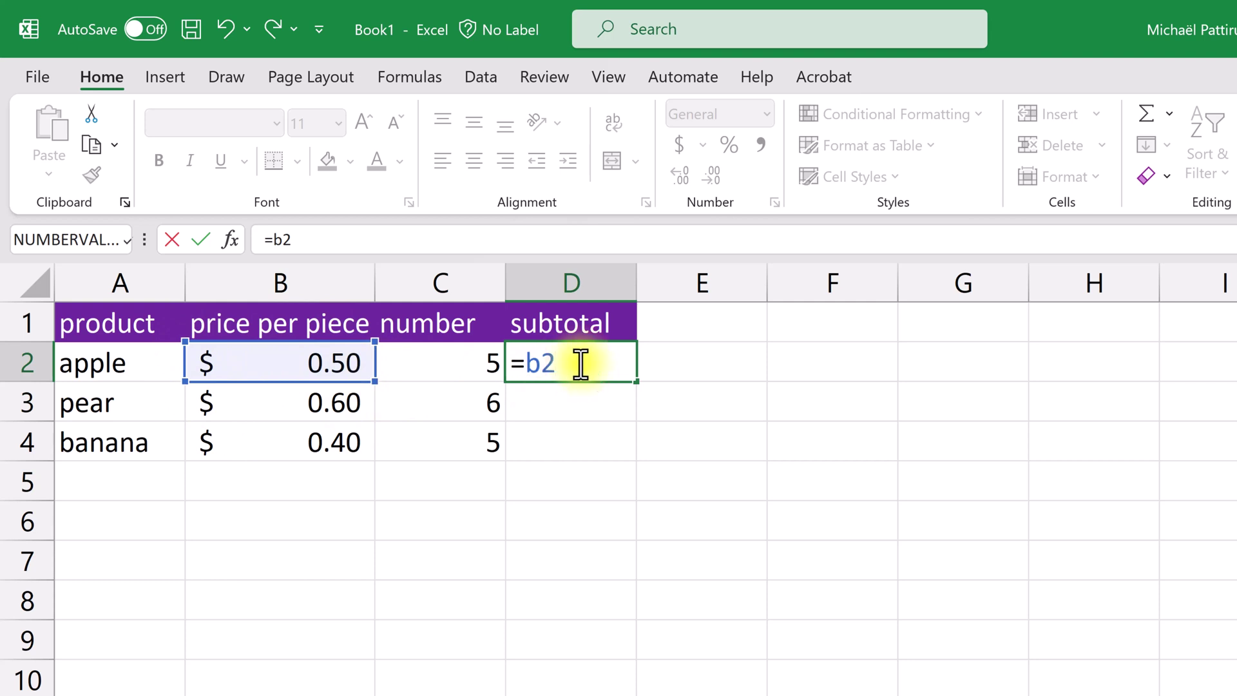
key(BackSpace)
key(BackSpace)
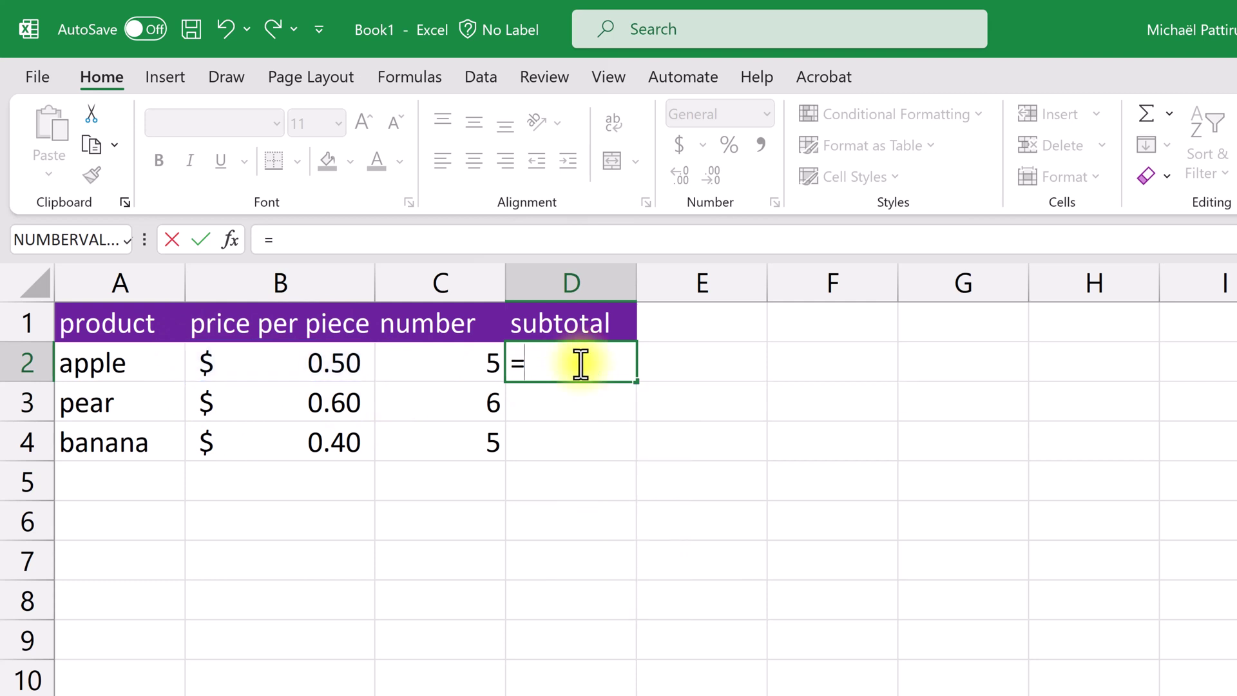
click(309, 362)
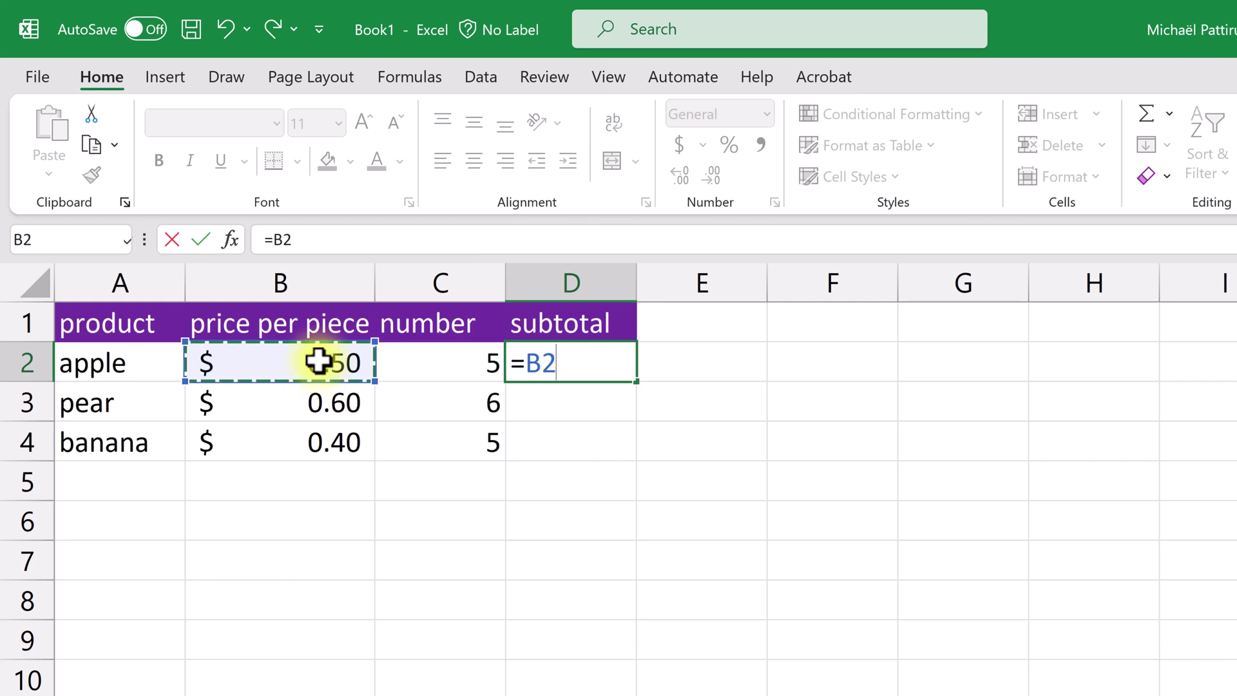
text(*)
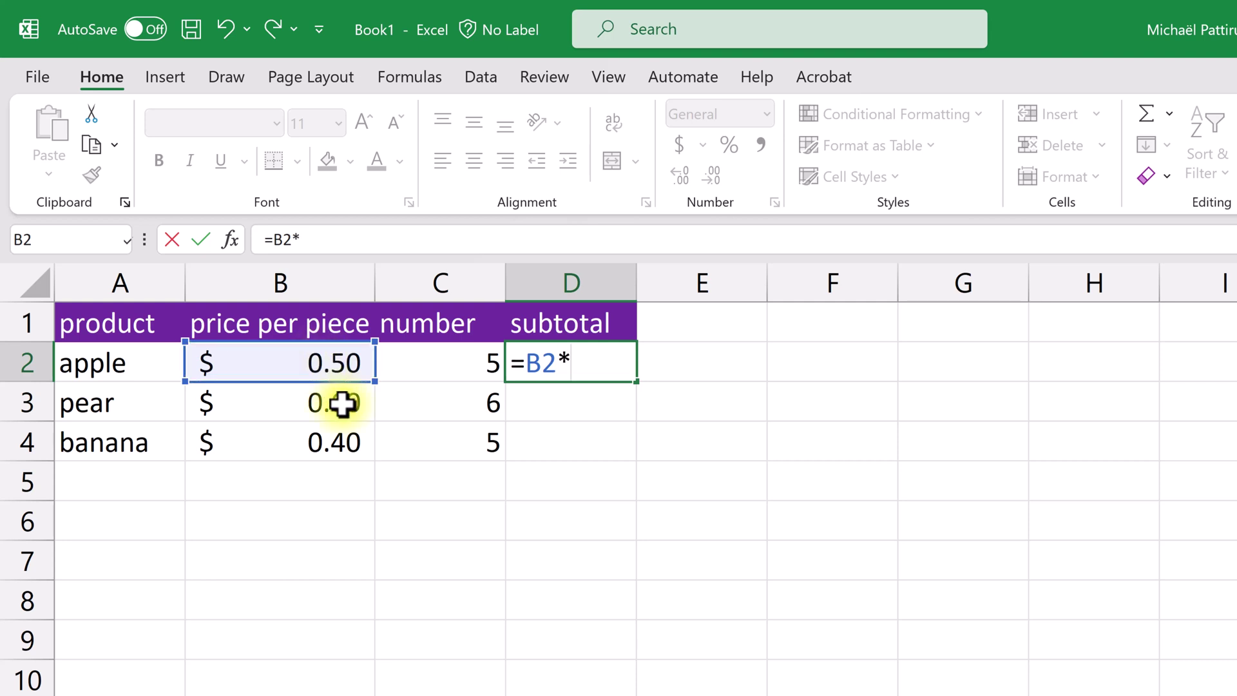
click(414, 359)
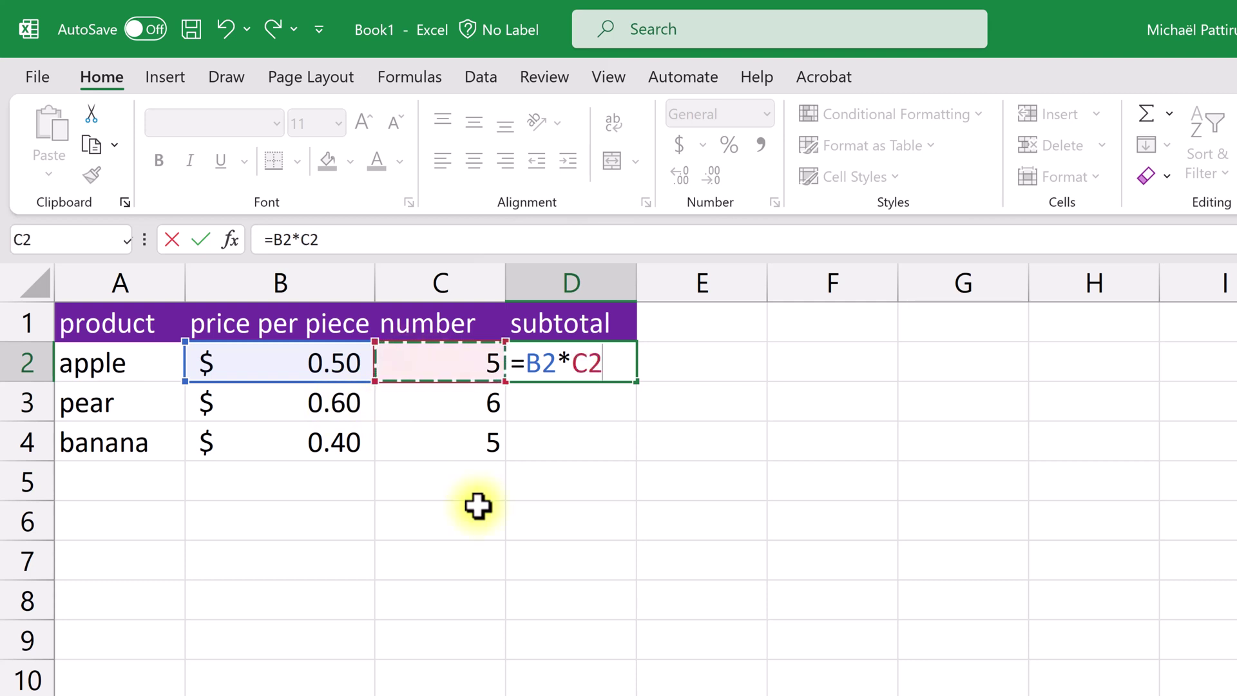
key(Return)
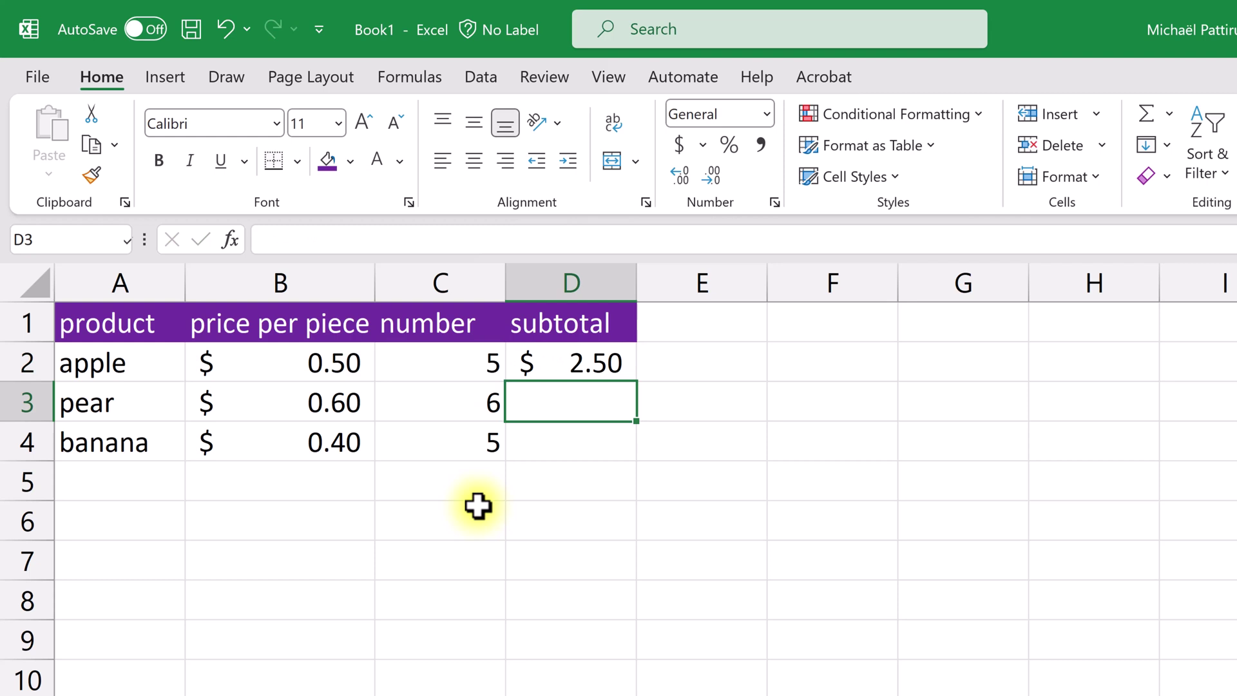
Review apple's price in B2, number in C2 and the subtotal formula in D2
click(566, 363)
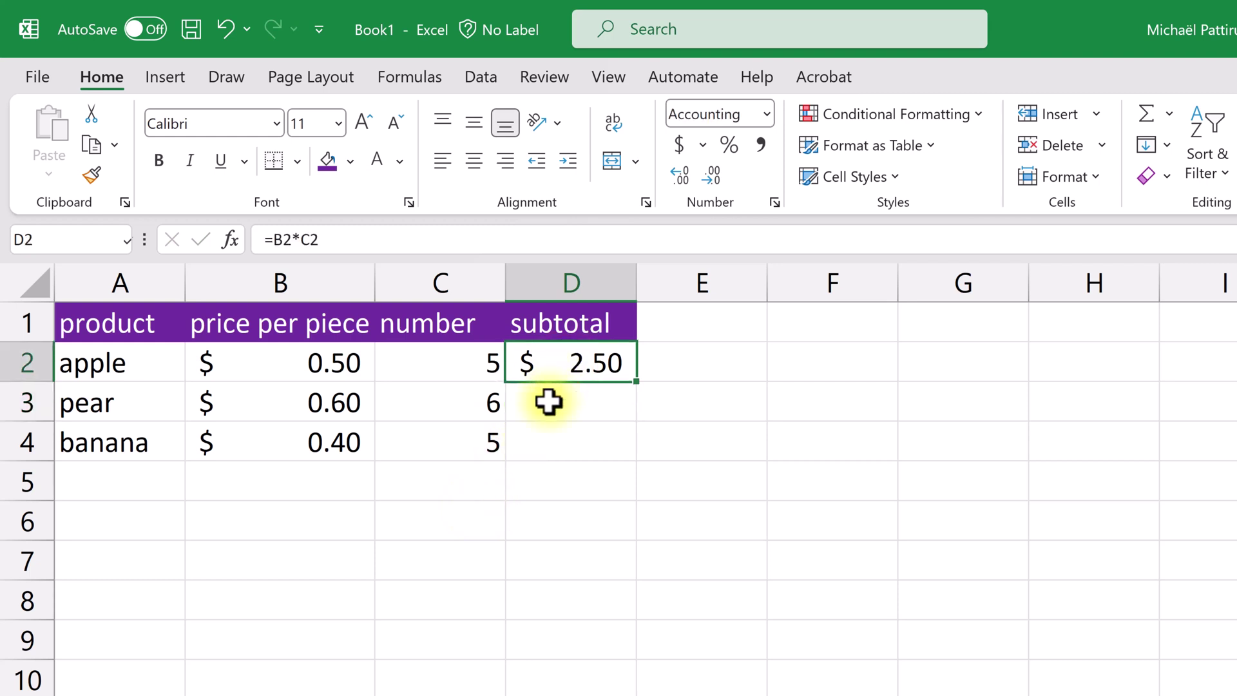
click(314, 360)
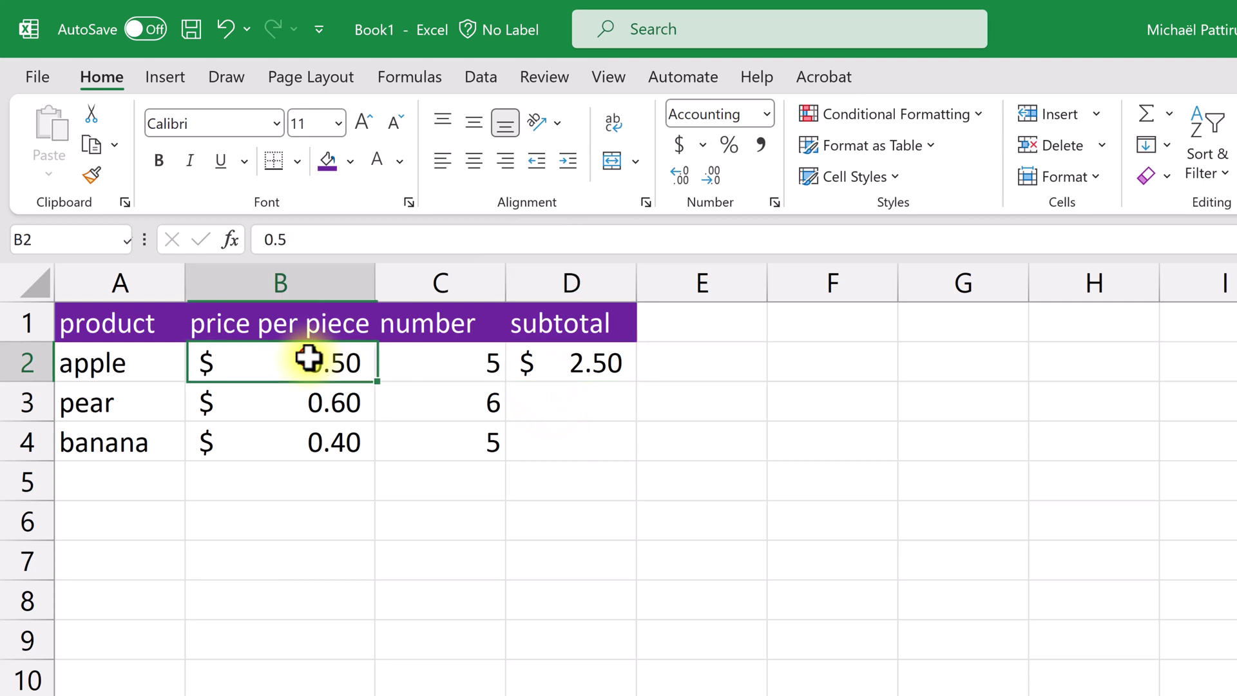
click(419, 362)
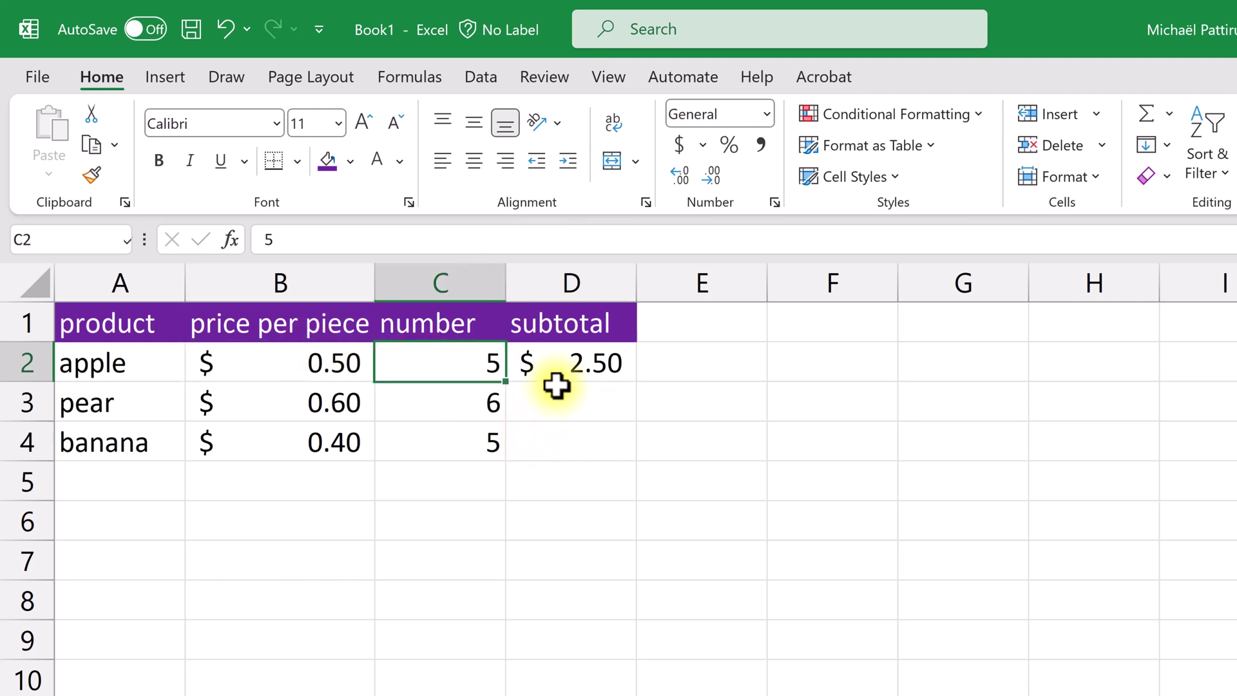
click(567, 362)
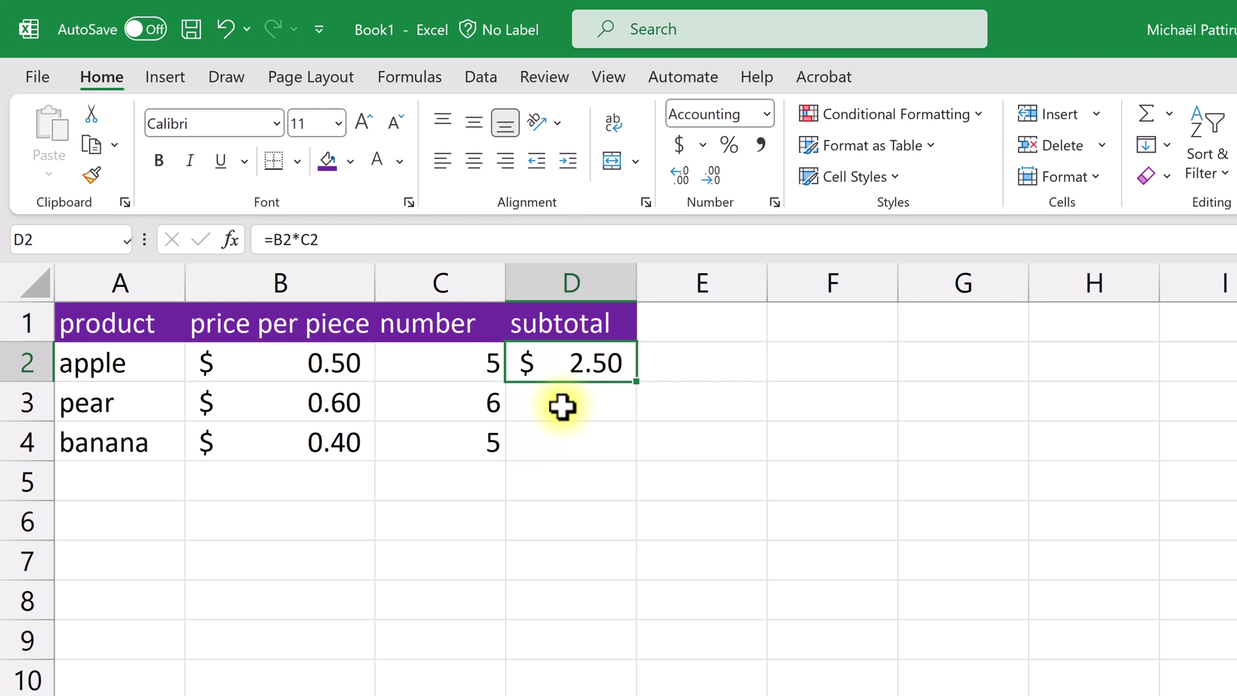
Change apple's number in C2 to 4 and view the recalculated =B2*C2 subtotal of $ 2.00
click(455, 368)
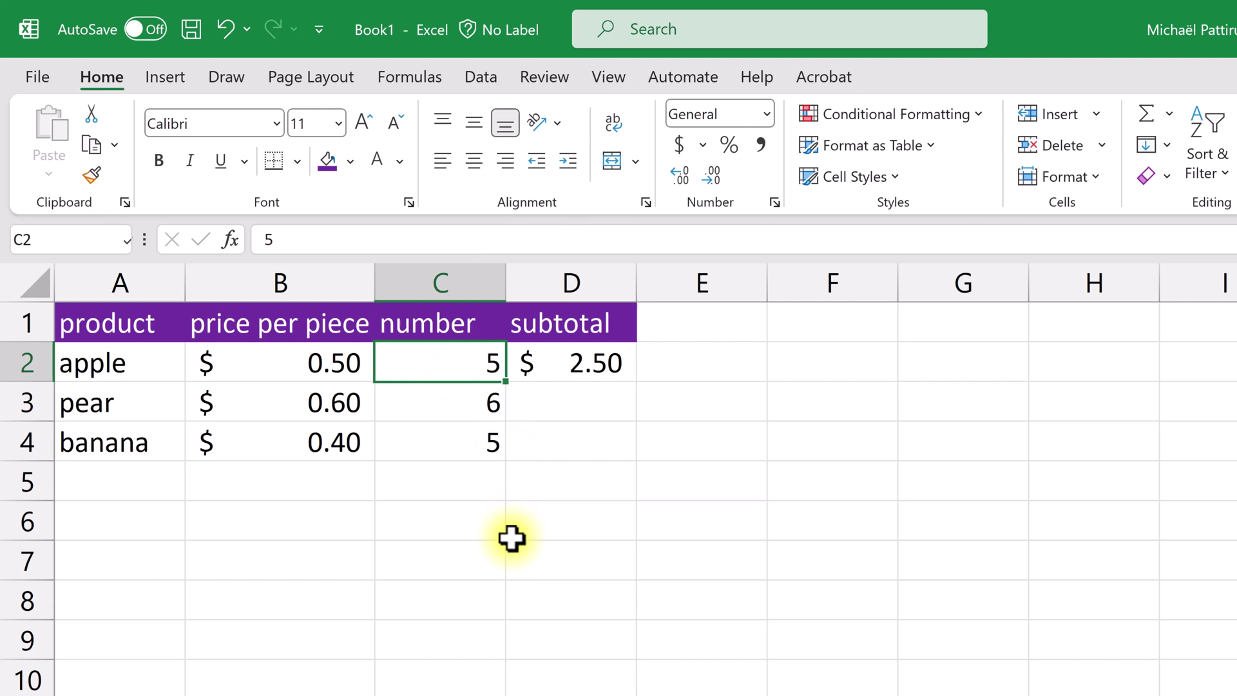
text(4)
key(Return)
click(476, 369)
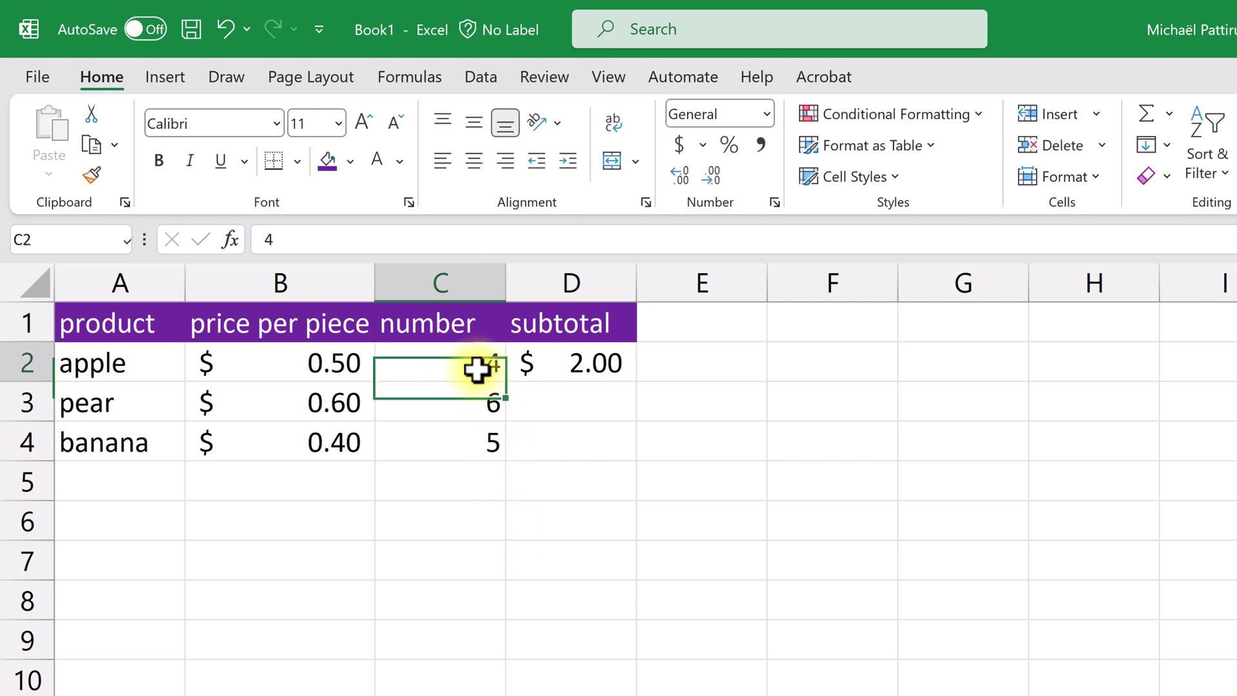
click(554, 362)
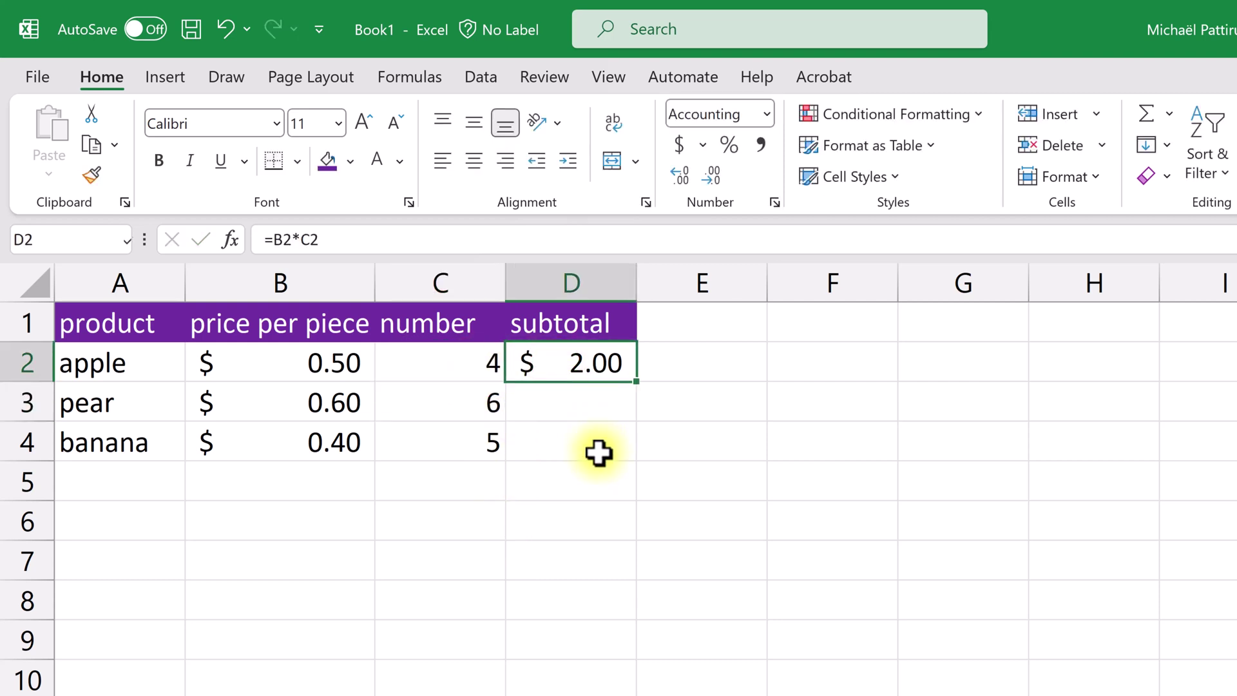
double_click(603, 365)
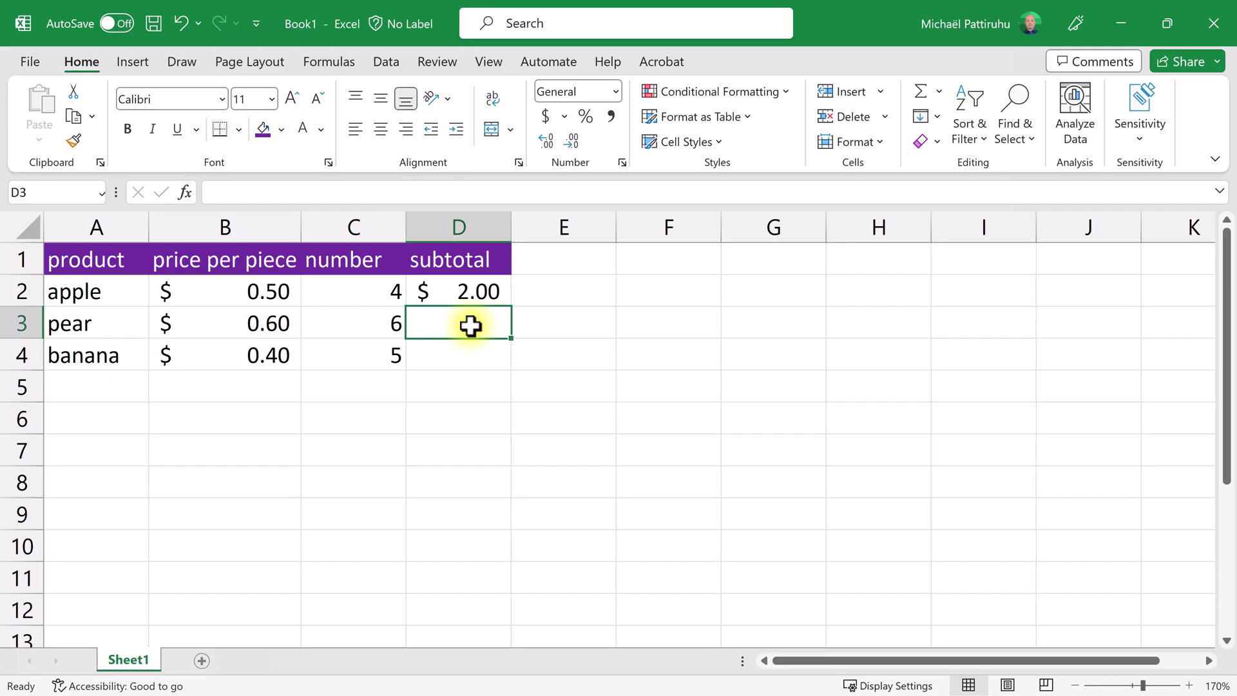
click(445, 351)
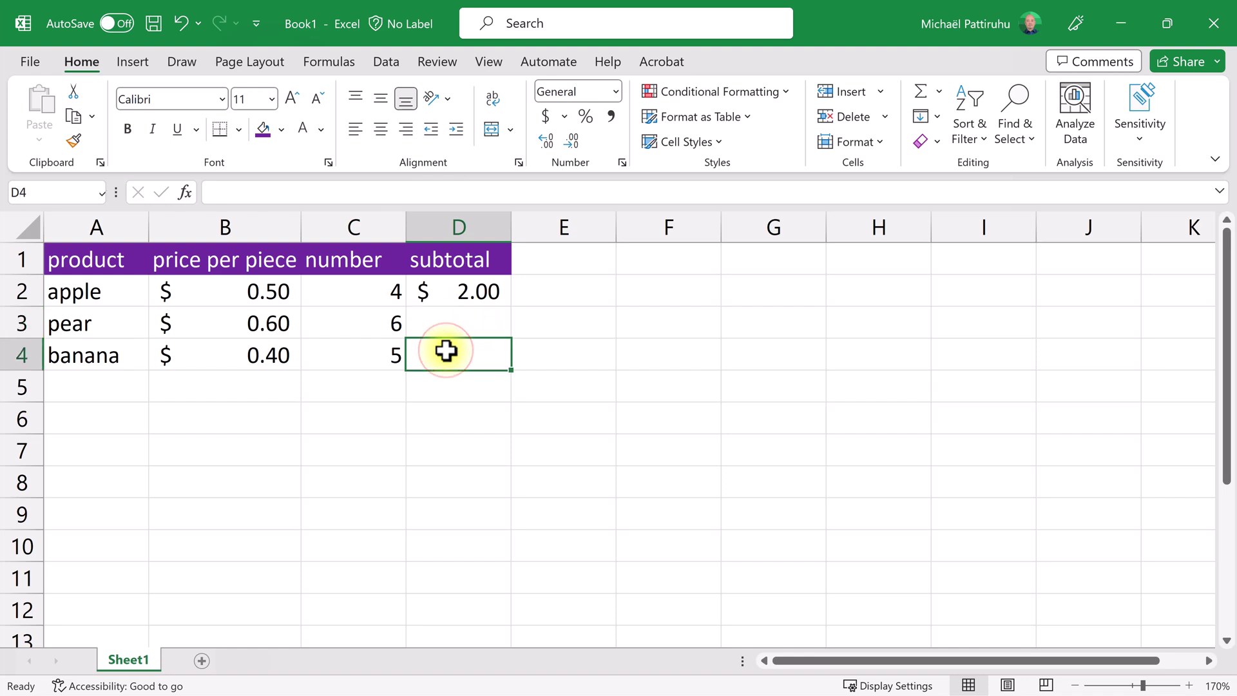
click(449, 321)
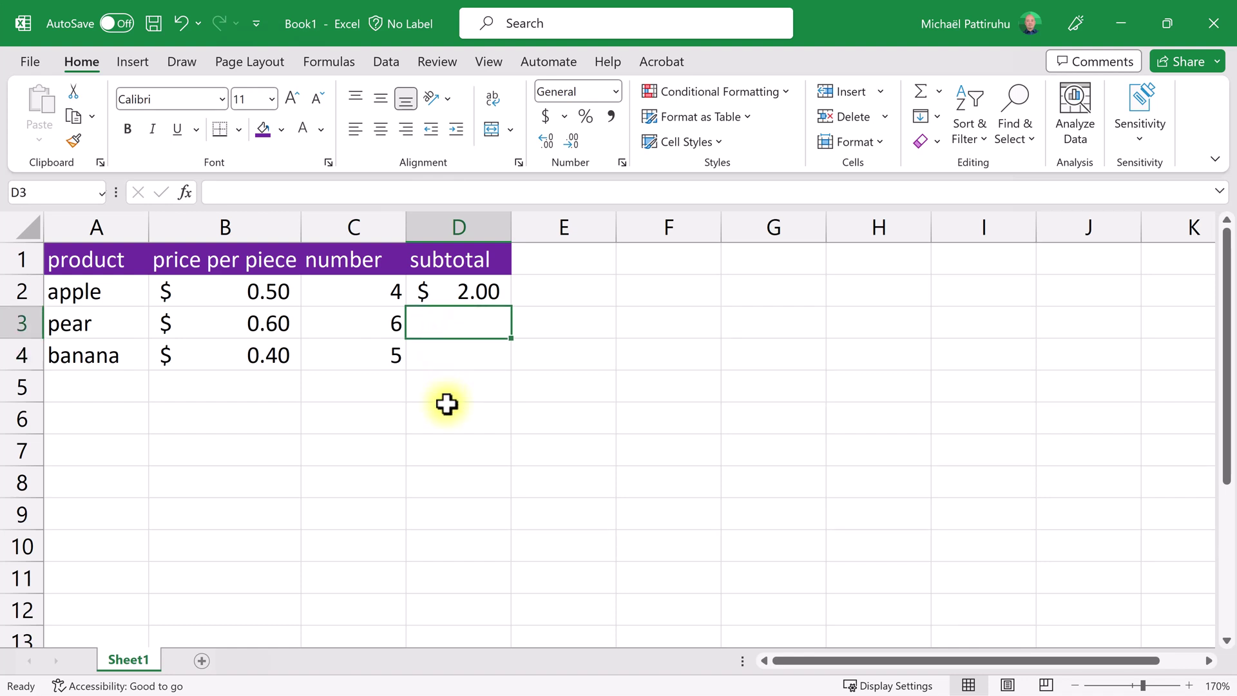
click(450, 291)
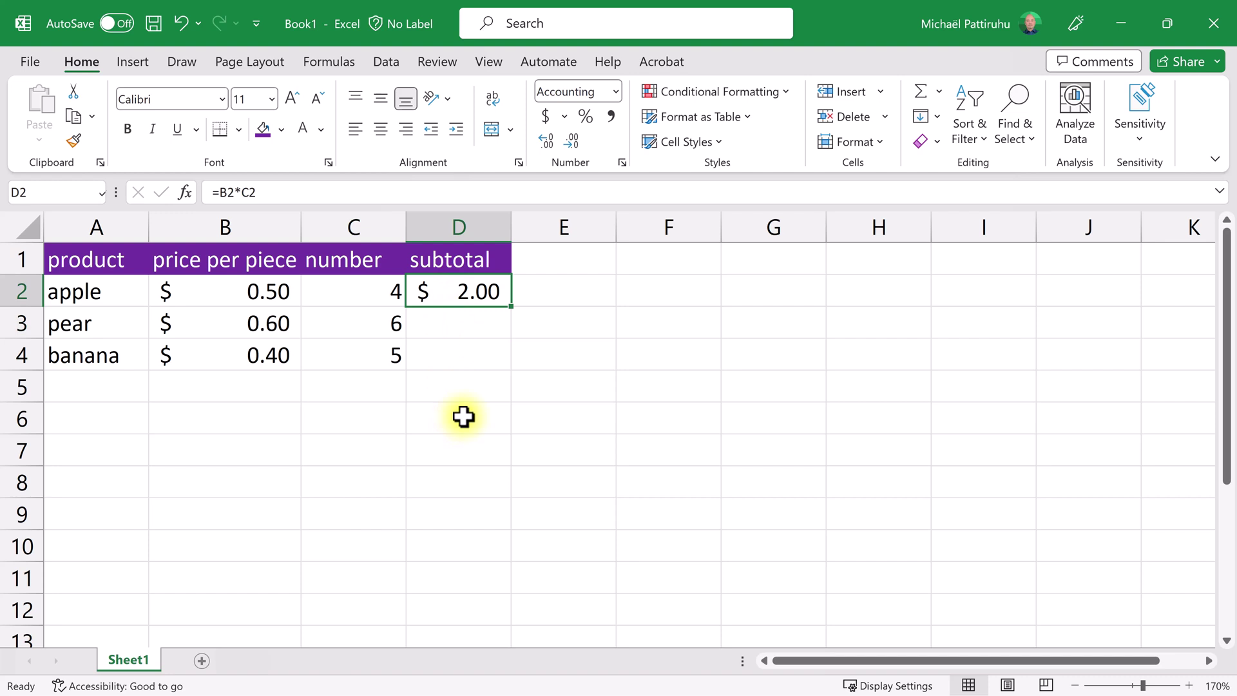
double_click(460, 284)
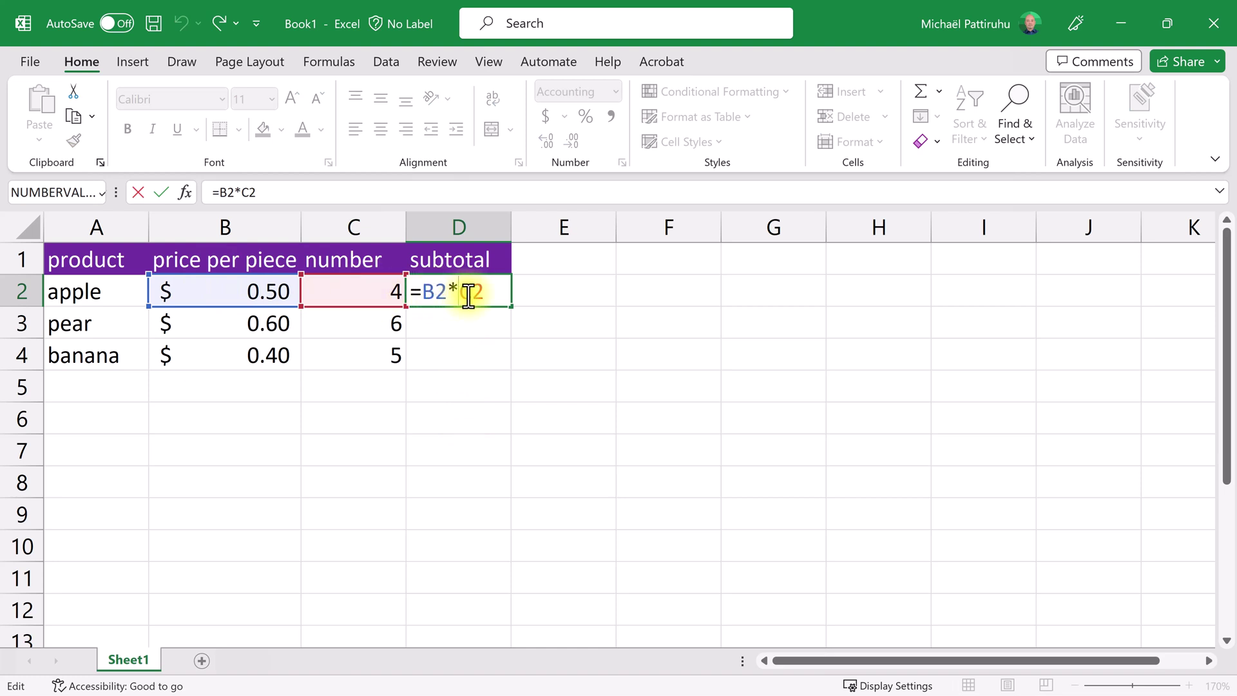
drag(483, 293, 422, 295)
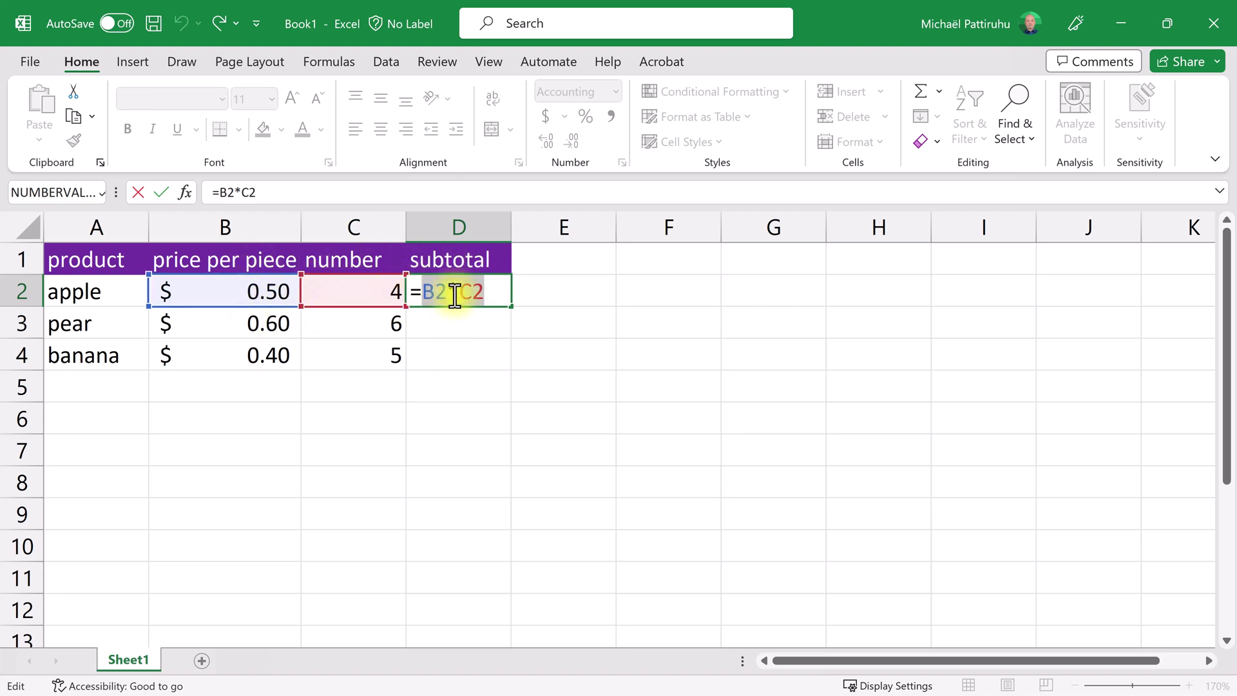
Enter the practice values 5 in F5 and 6 in G5
key(Return)
click(648, 389)
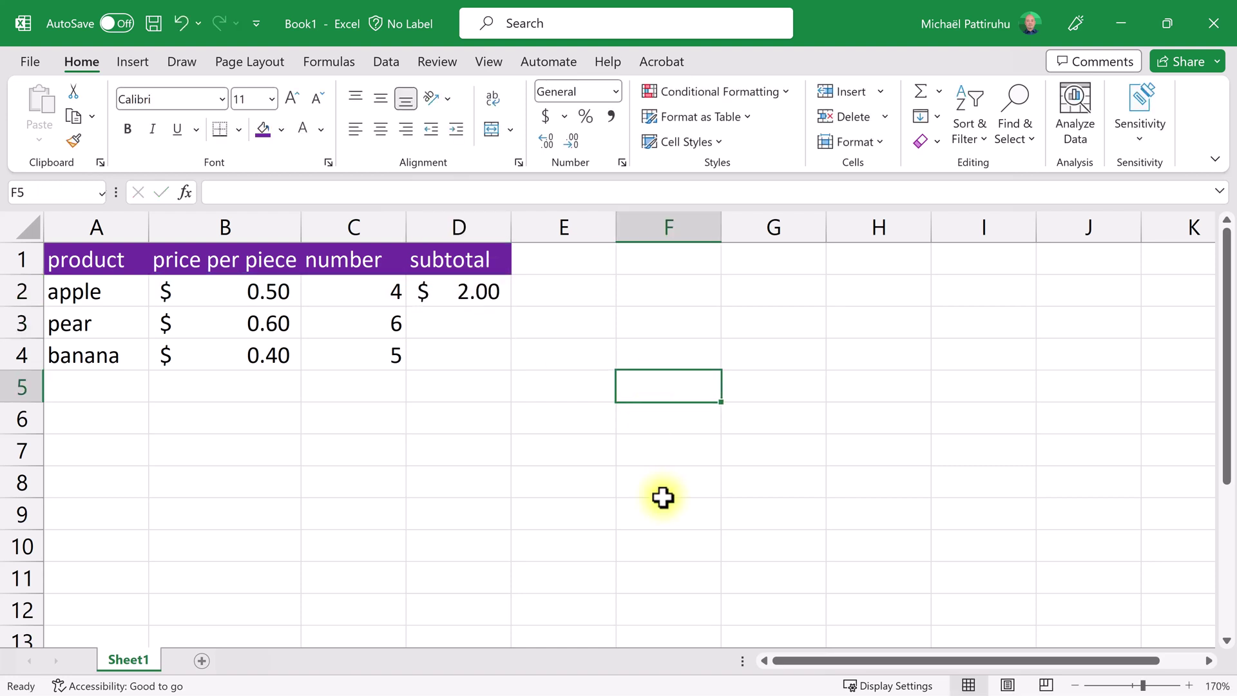
text(5)
key(Tab)
text(6)
key(Tab)
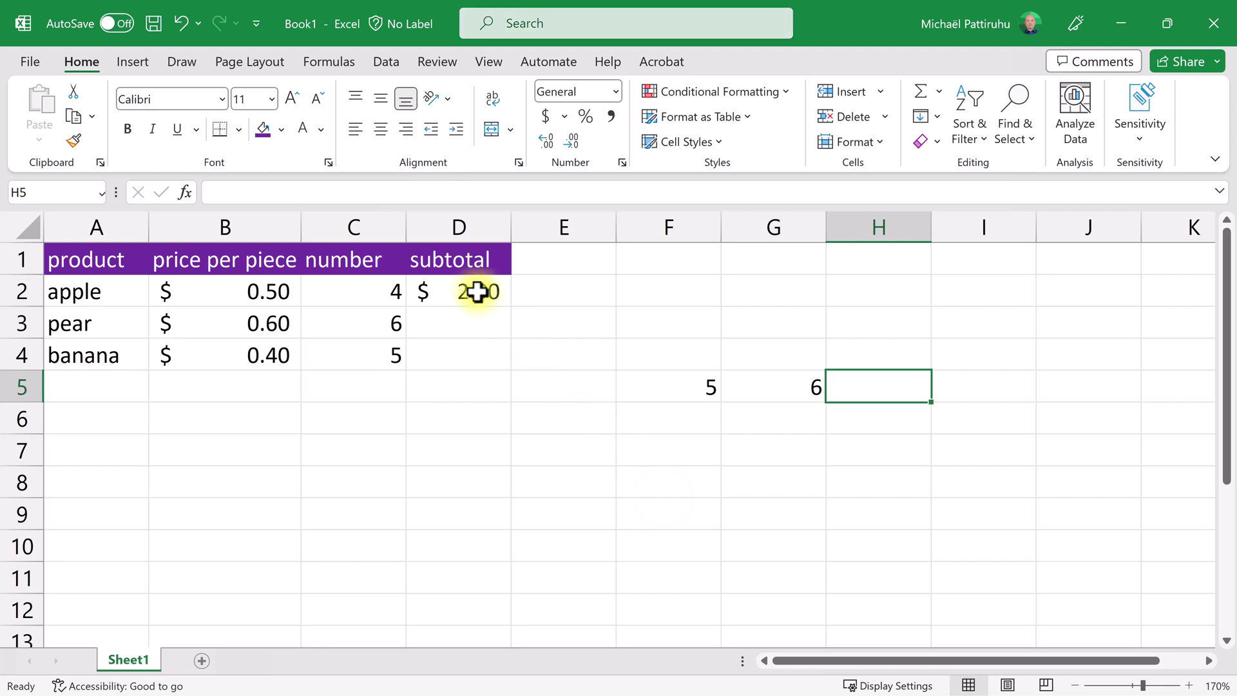
Copy D2's subtotal formula into H5, where it becomes =F5*G5 showing $ 30.00
right_click(477, 292)
click(539, 164)
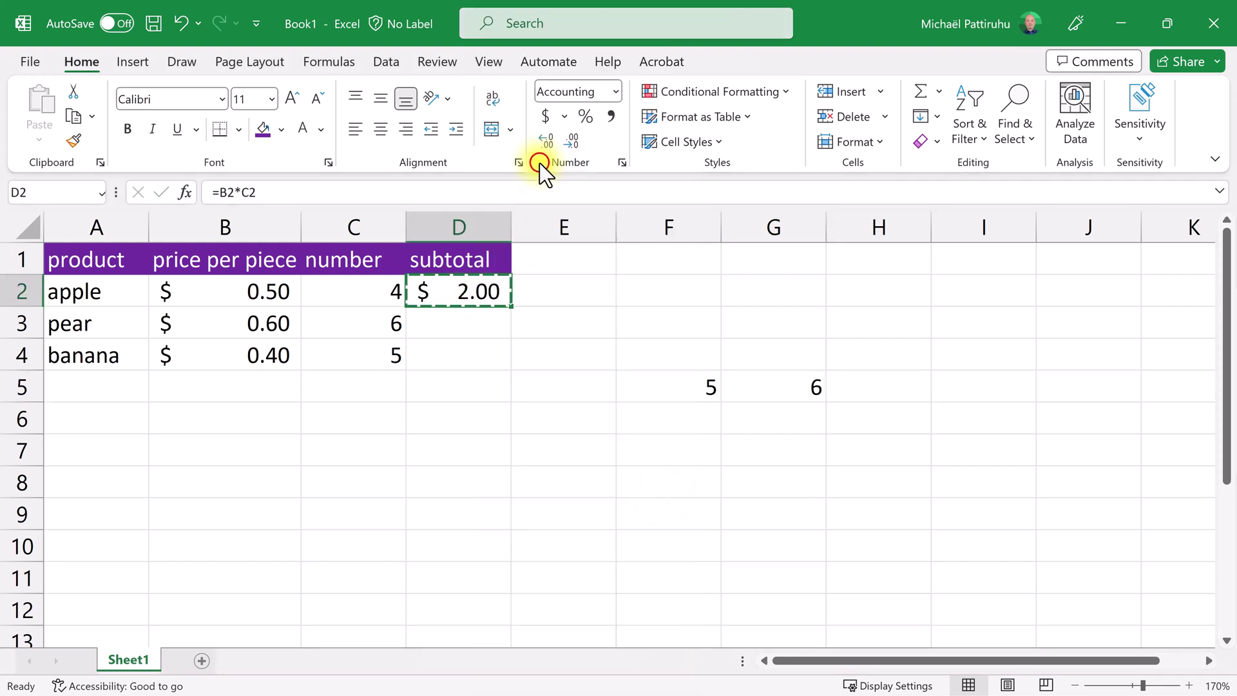
click(859, 386)
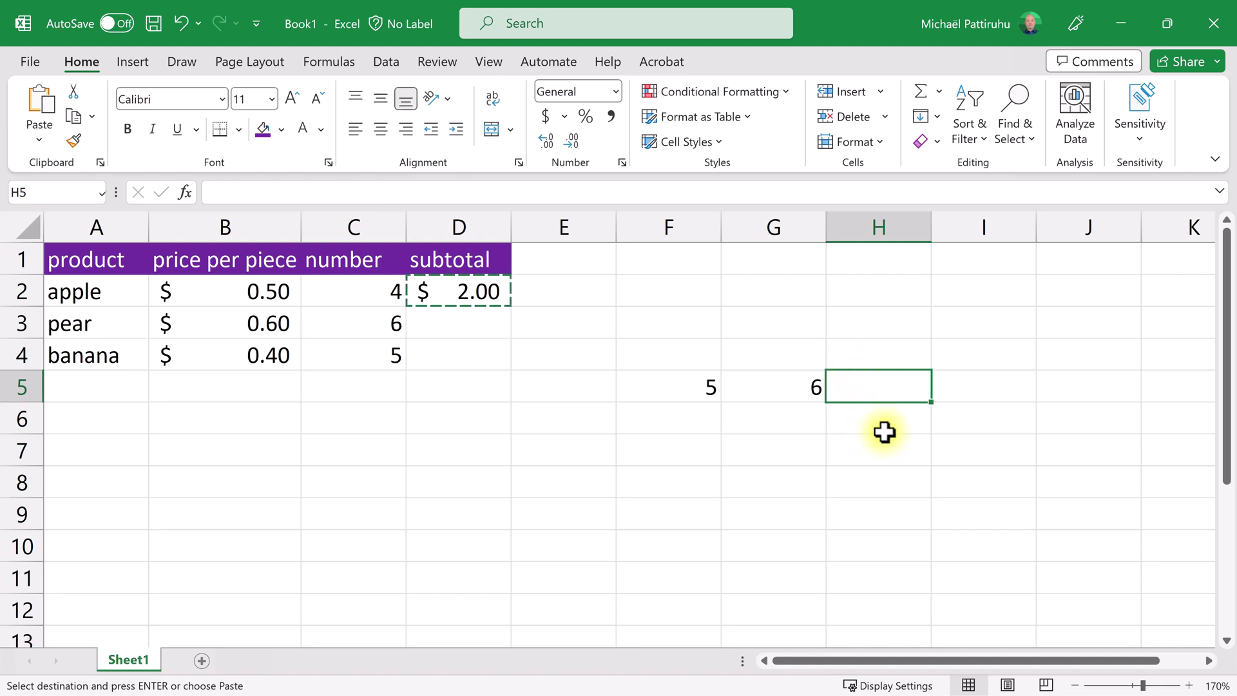
right_click(884, 391)
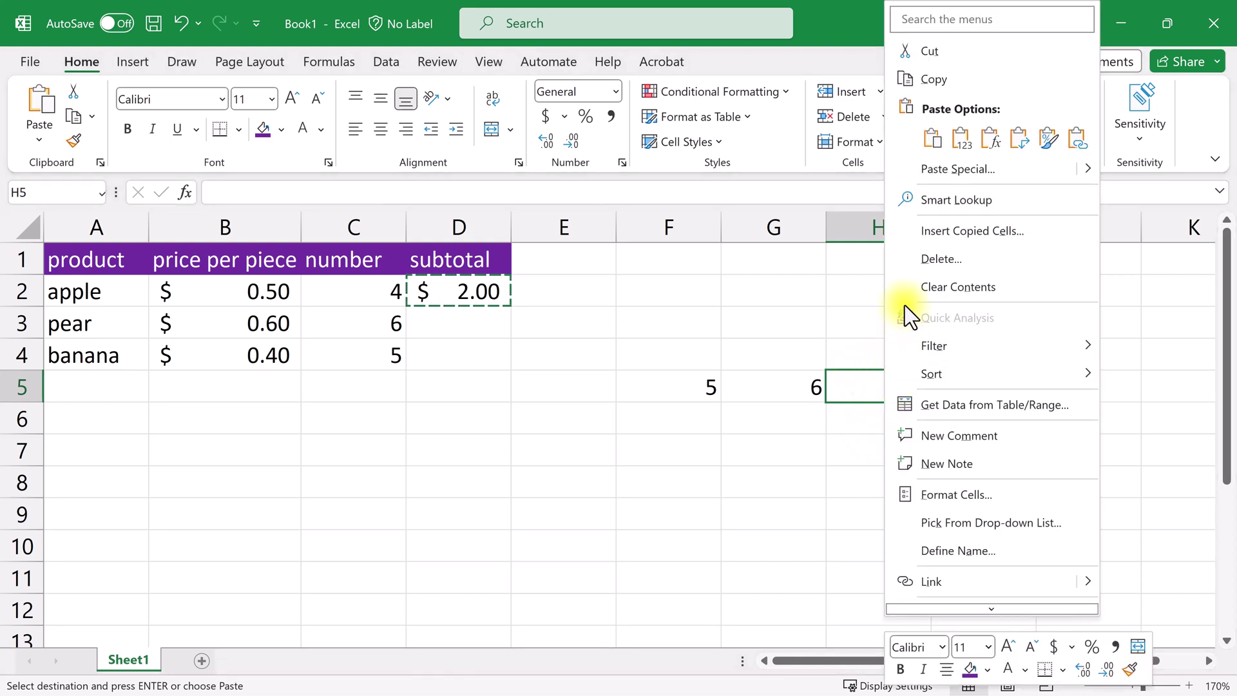
click(860, 386)
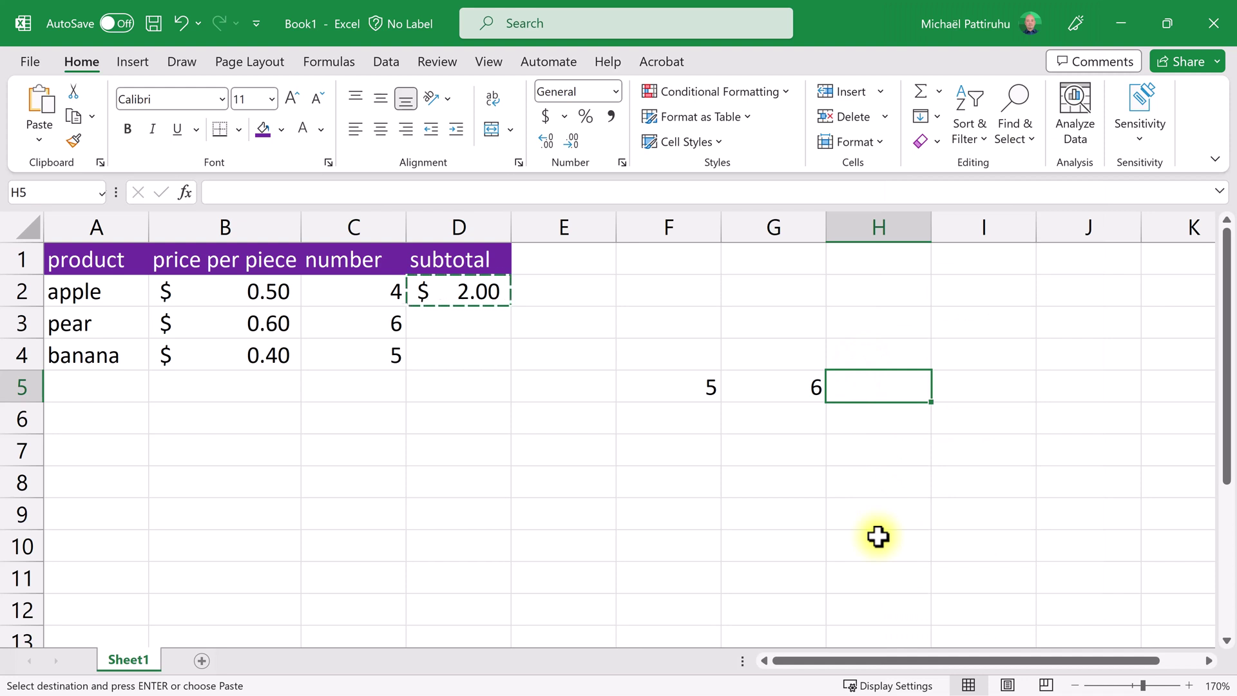
key(Return)
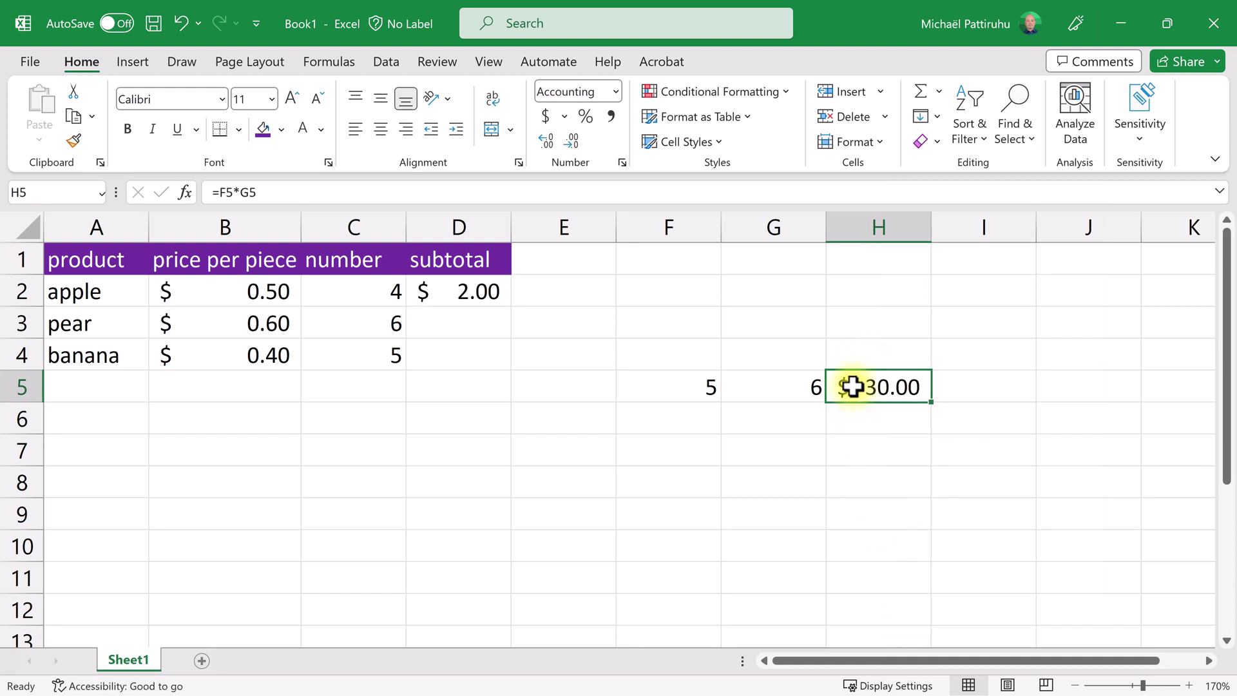
click(472, 284)
click(911, 390)
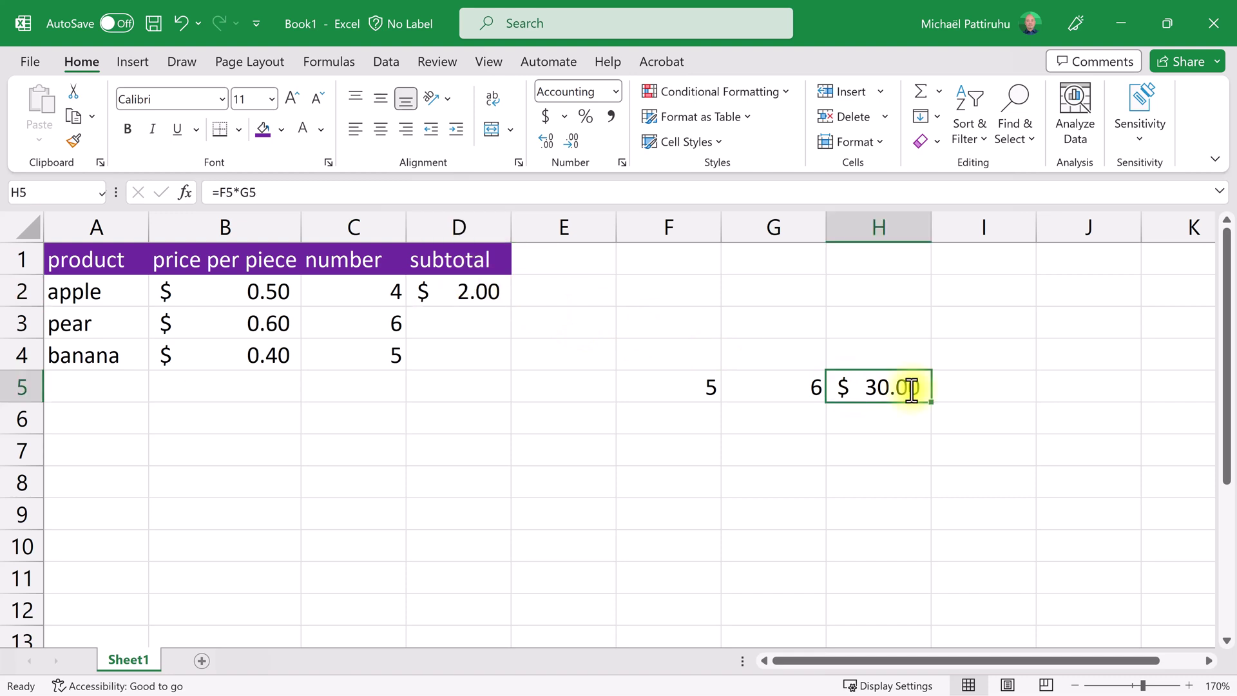
Compare H5's =F5*G5 references with D2's =B2*C2 references
double_click(911, 389)
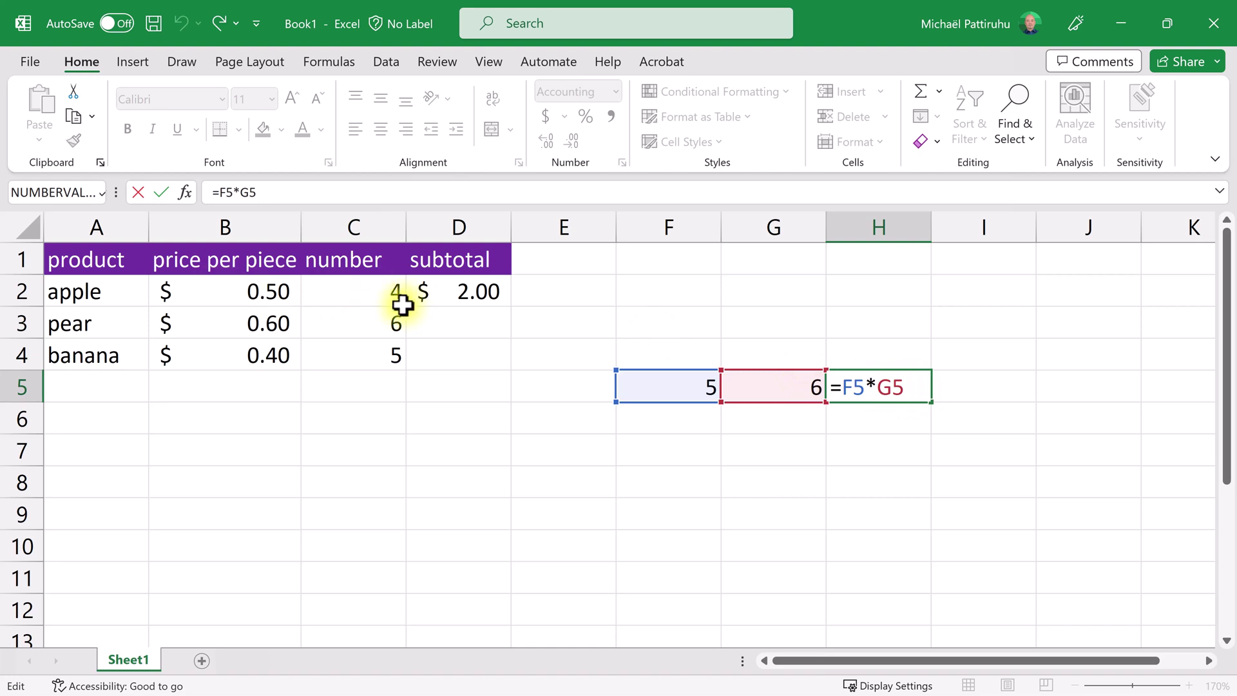
drag(840, 386, 912, 387)
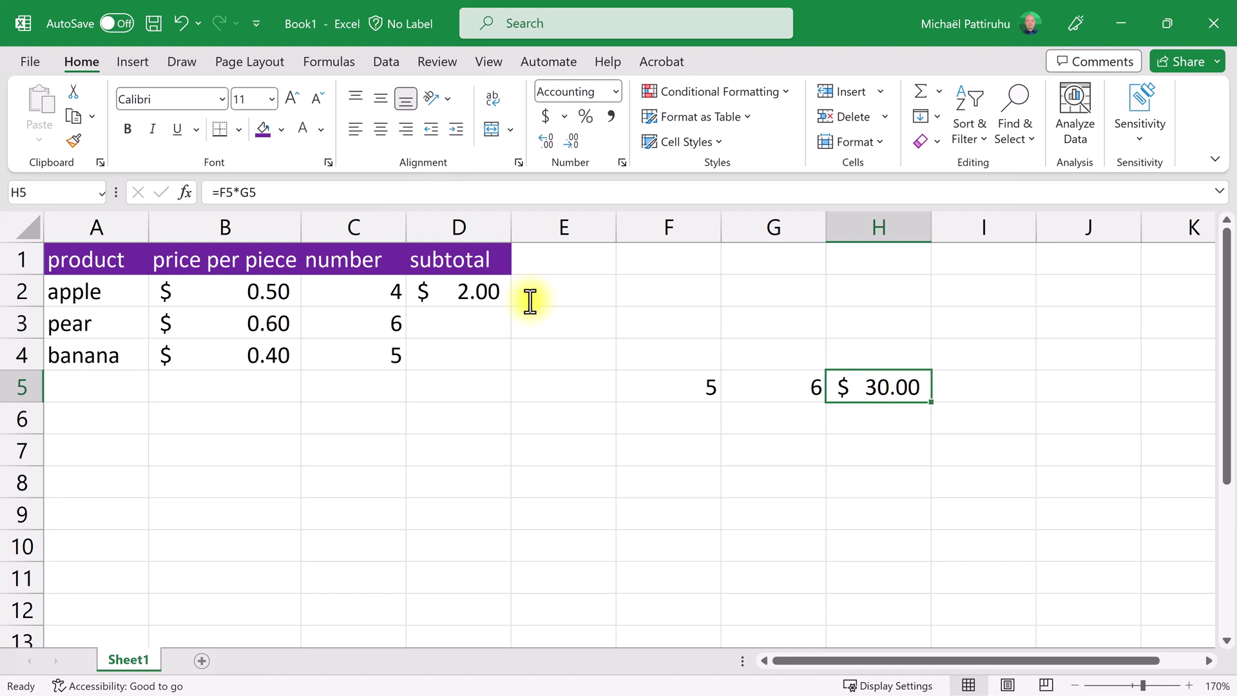
click(488, 291)
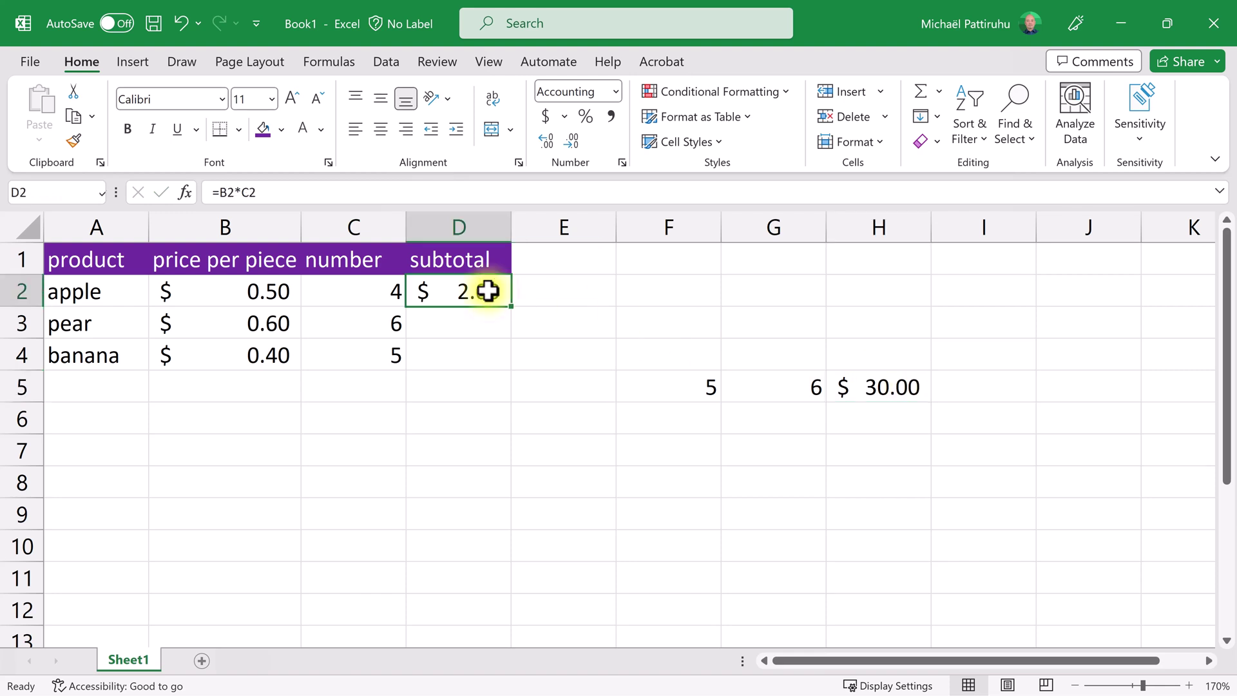
double_click(487, 291)
drag(485, 291, 424, 294)
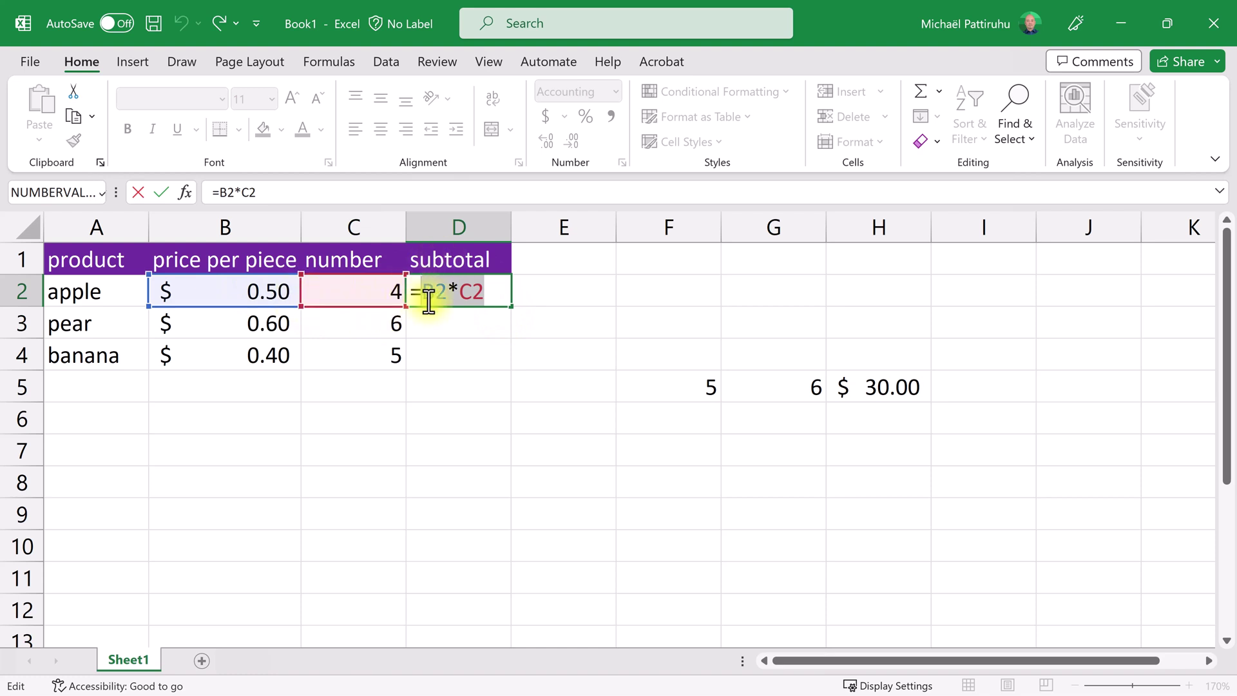
key(Return)
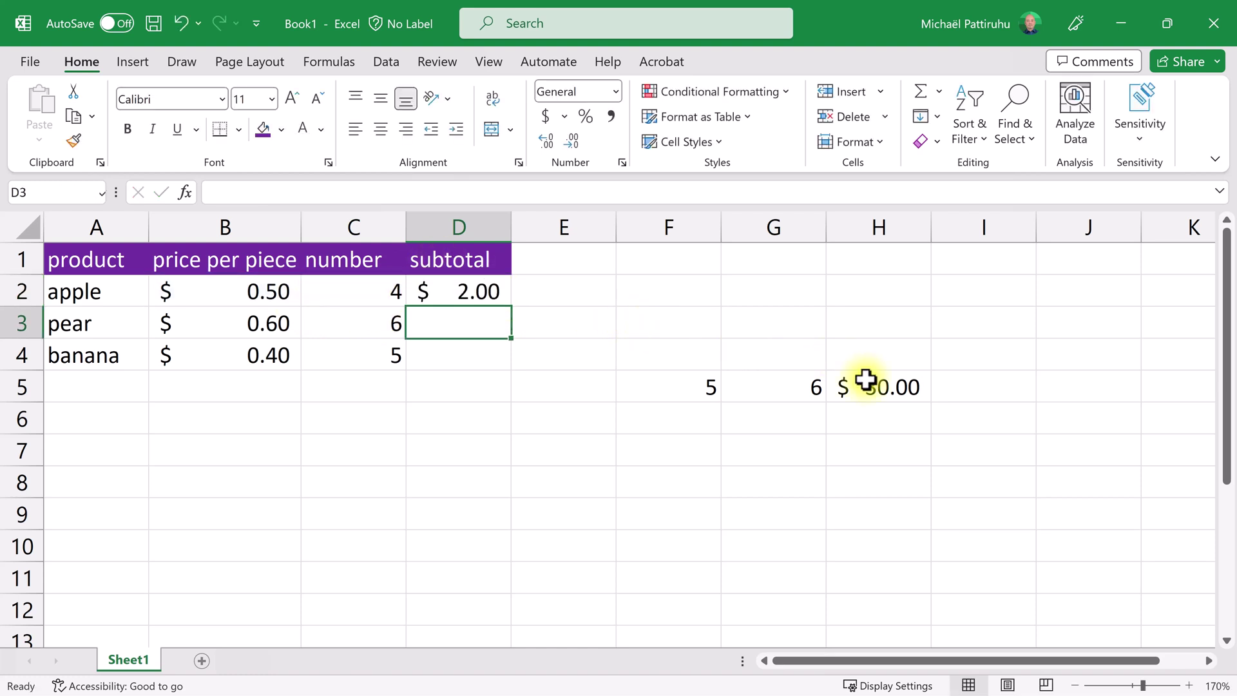
click(873, 383)
double_click(873, 385)
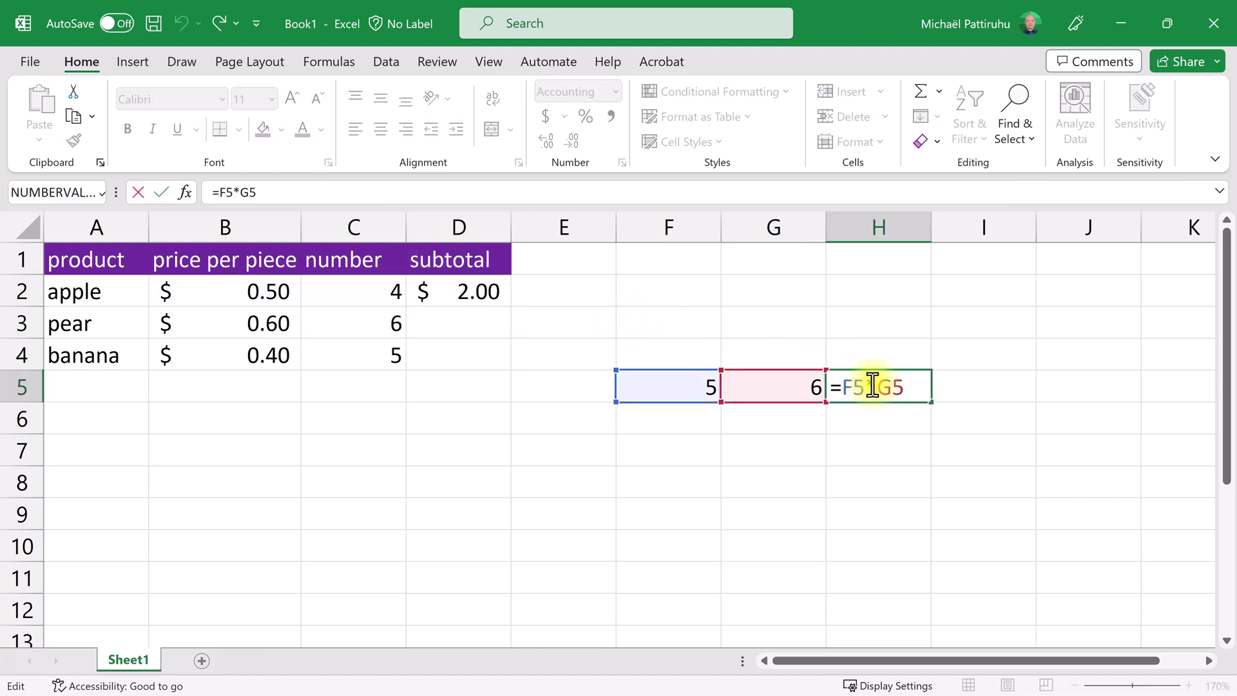
drag(902, 388, 845, 387)
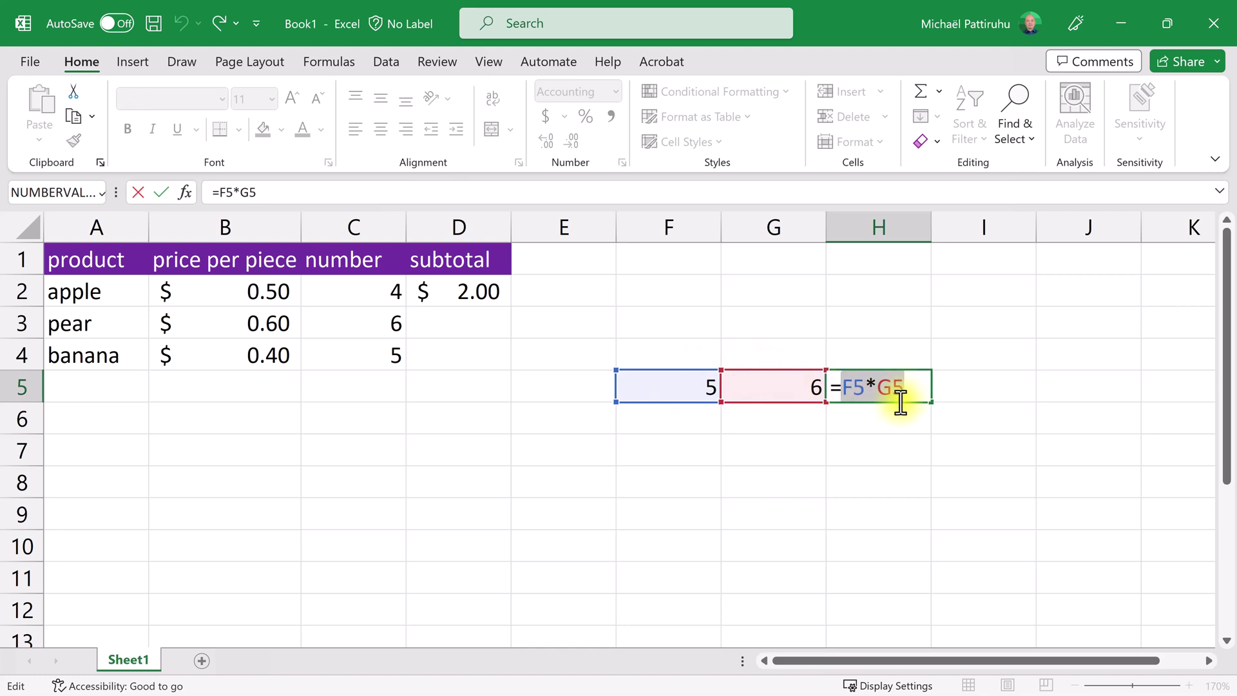
key(Return)
Delete the practice cells F5 to H5, leaving apple's $ 2.00 subtotal in column D
drag(690, 376, 853, 396)
key(Delete)
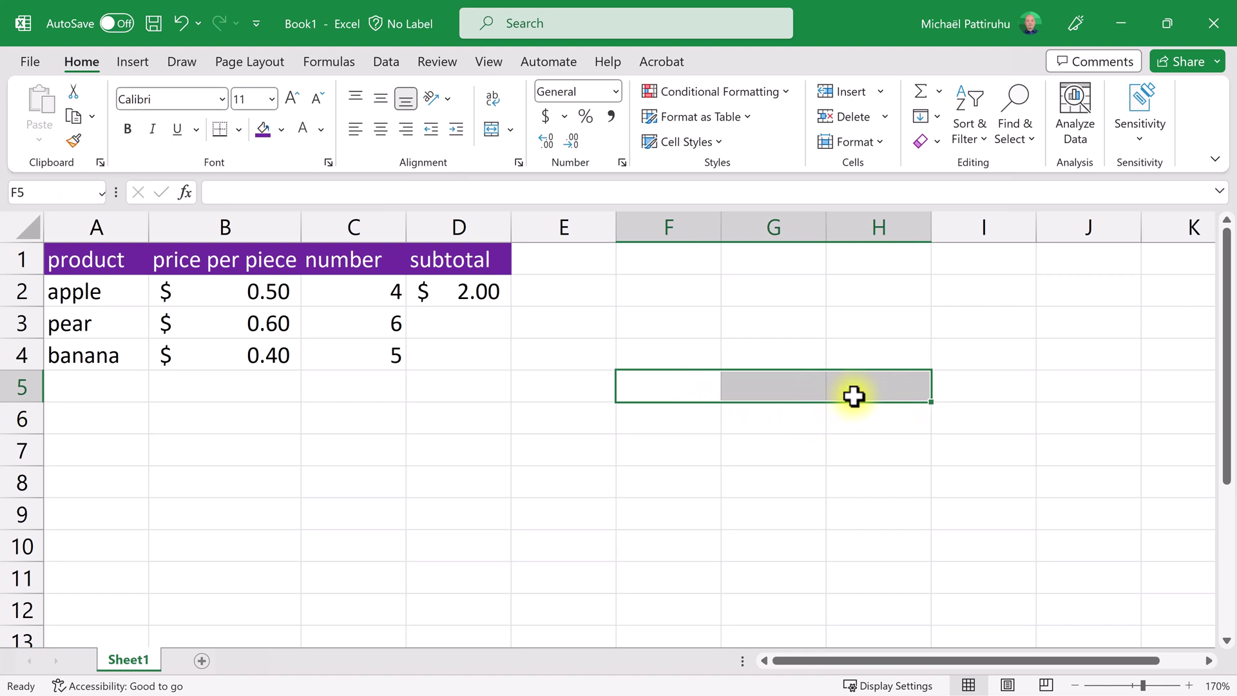
click(482, 293)
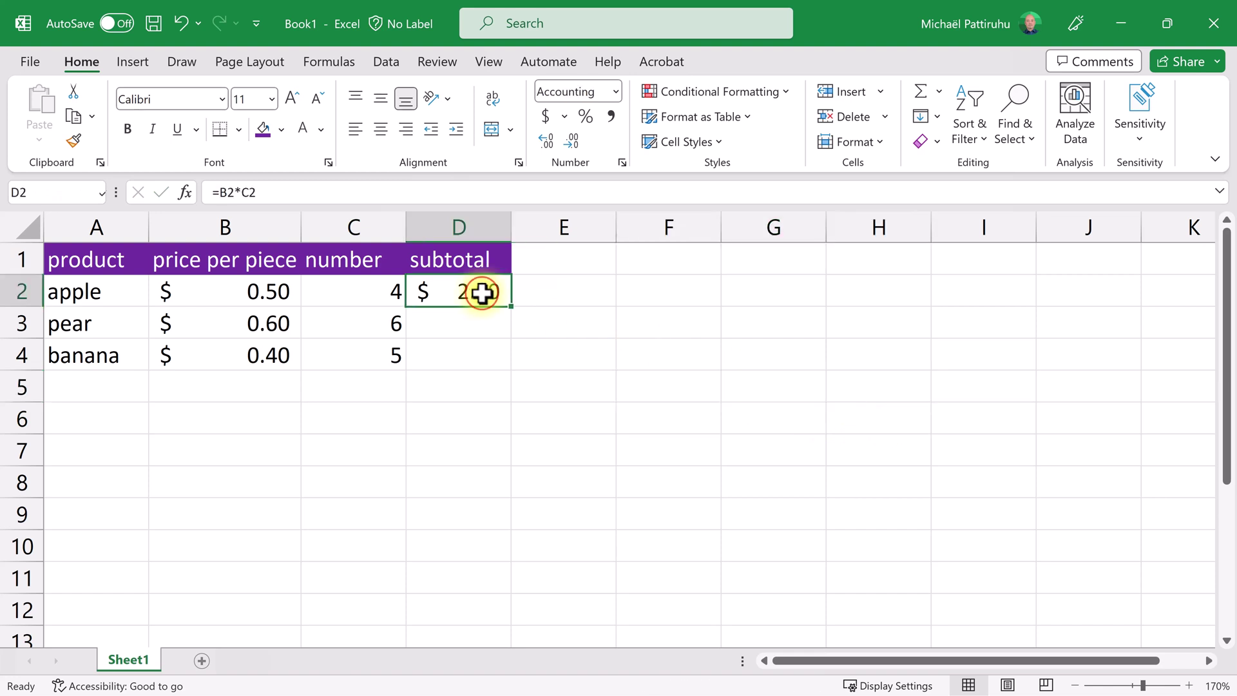
click(466, 322)
click(469, 361)
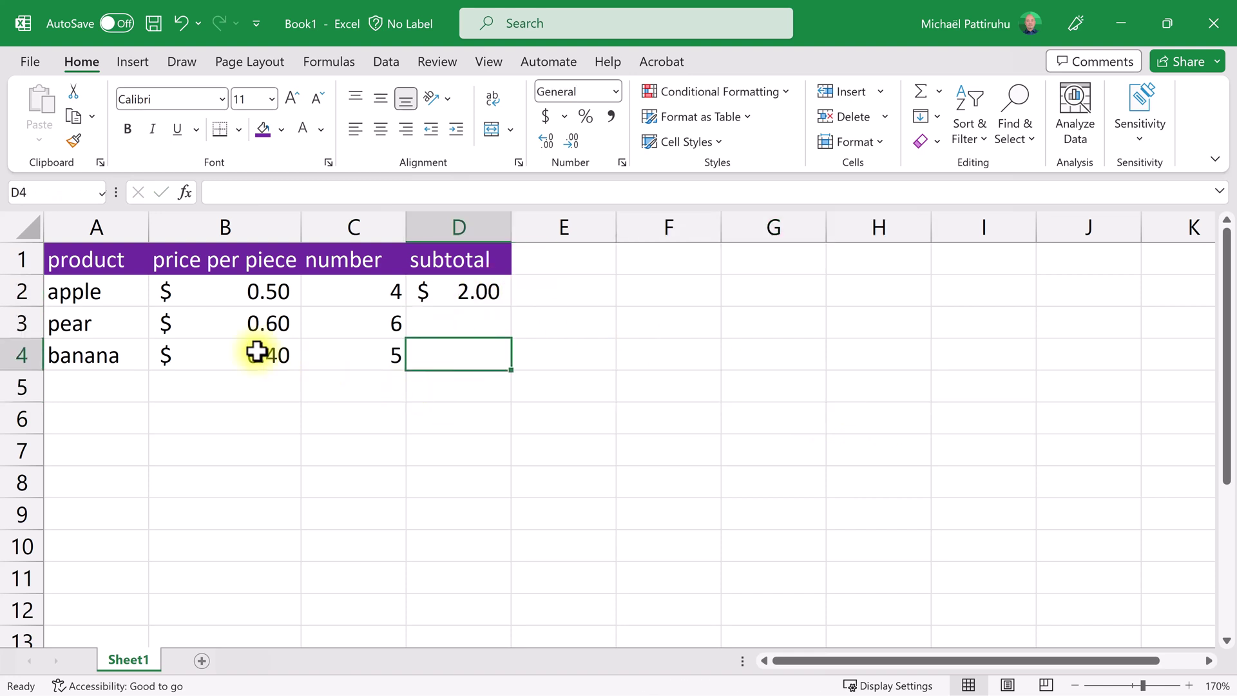
drag(257, 350, 351, 358)
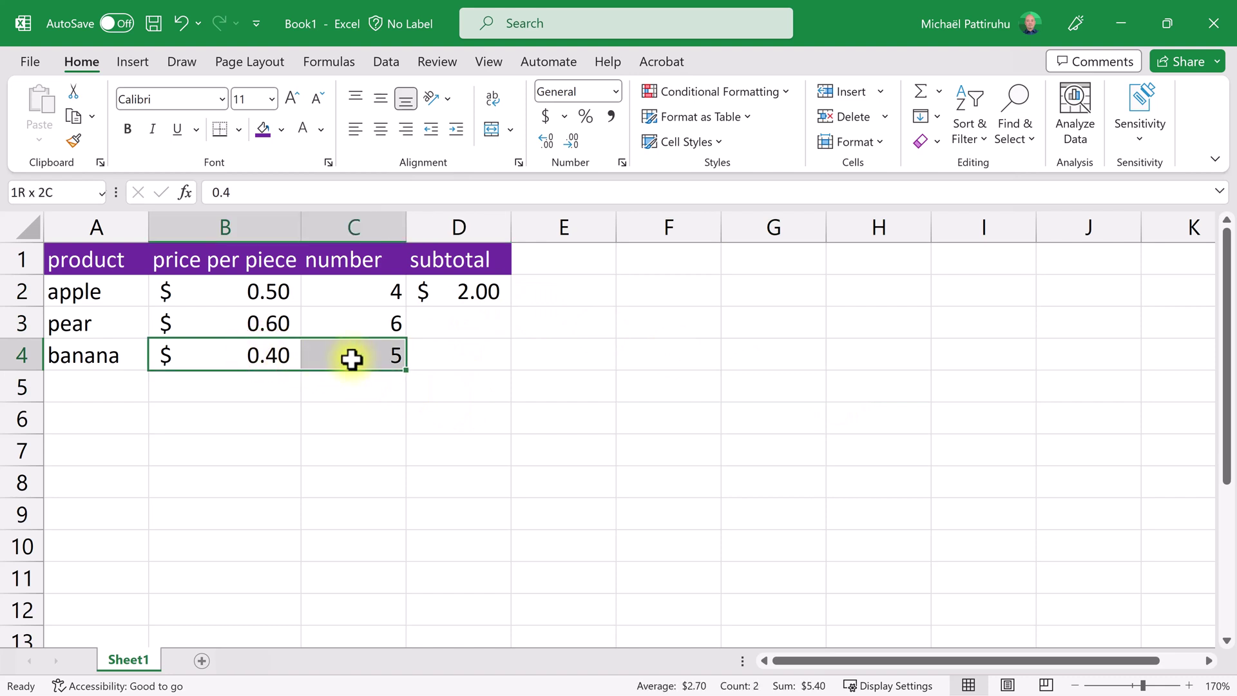
click(464, 357)
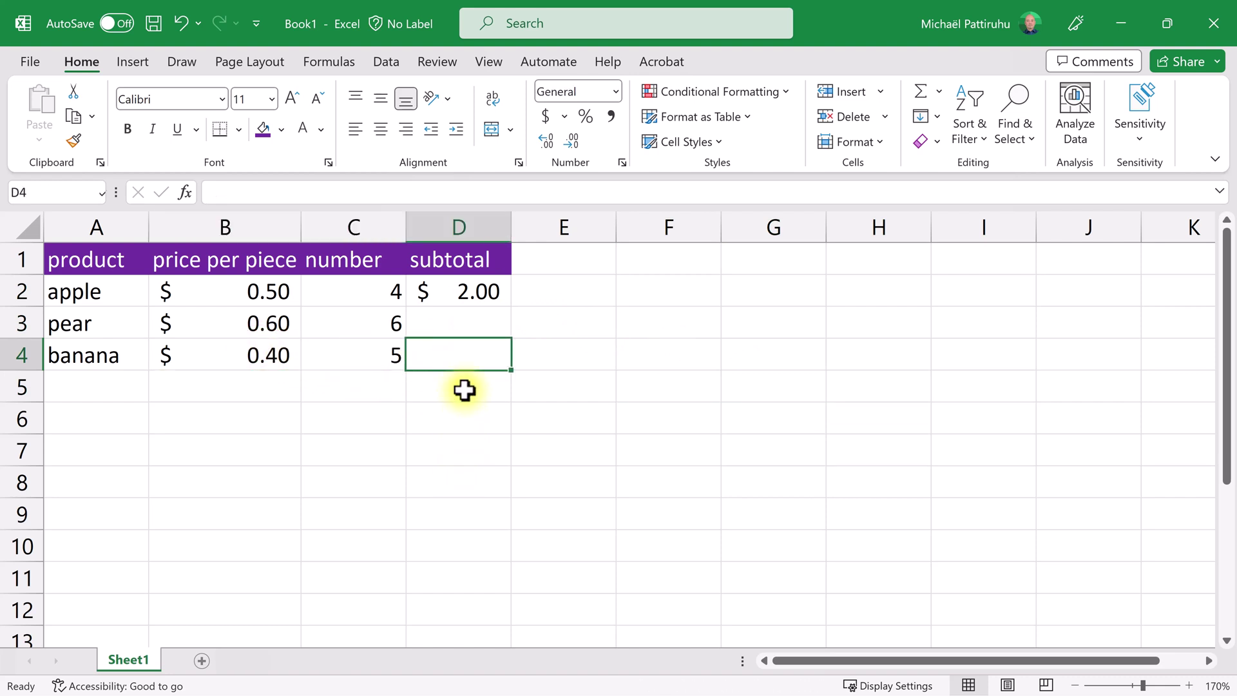
click(469, 292)
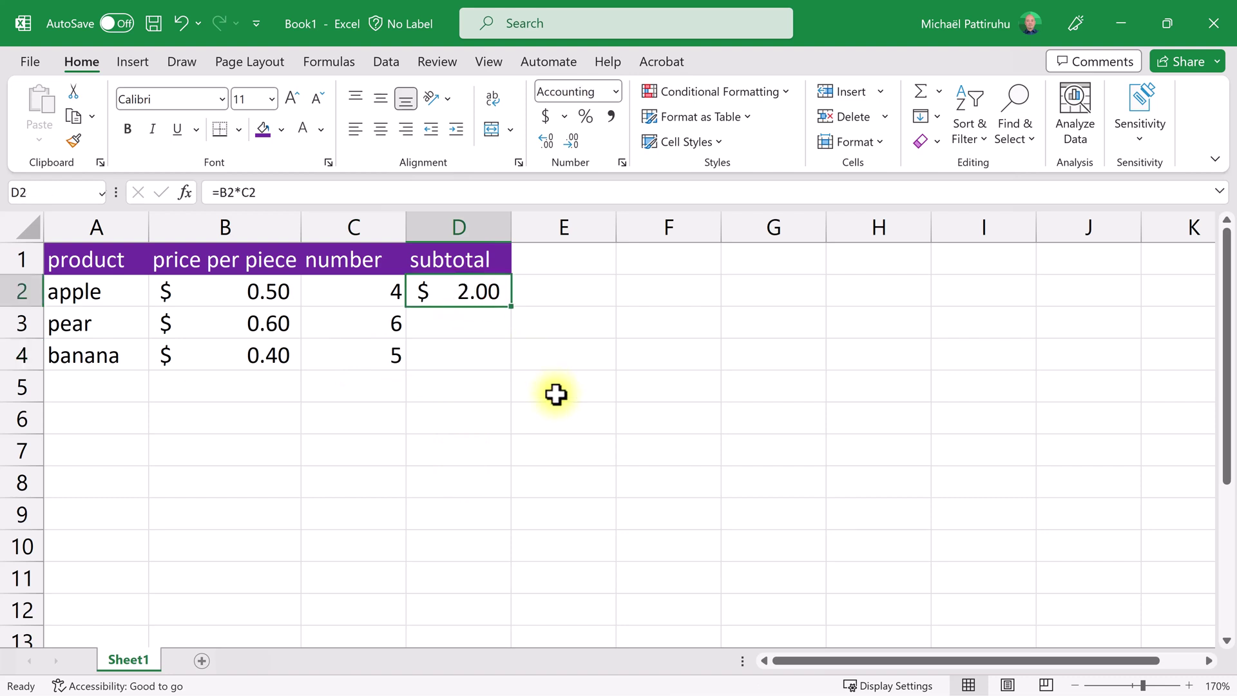
key(ctrl+c)
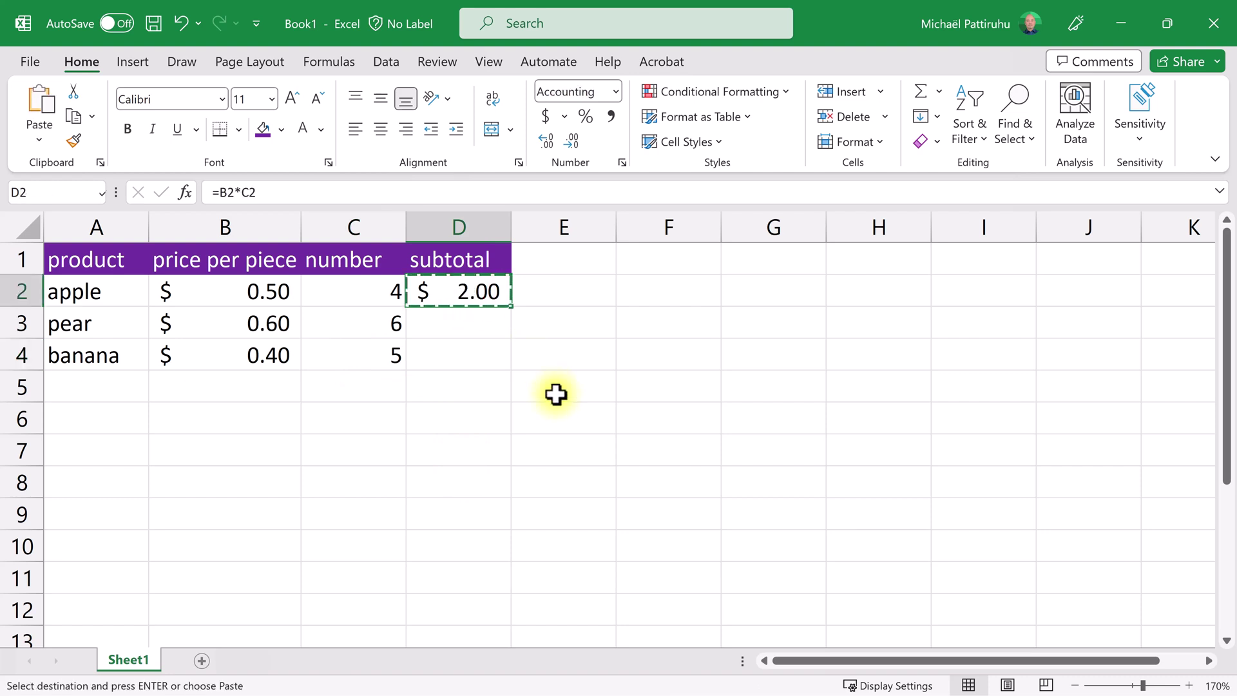
click(488, 329)
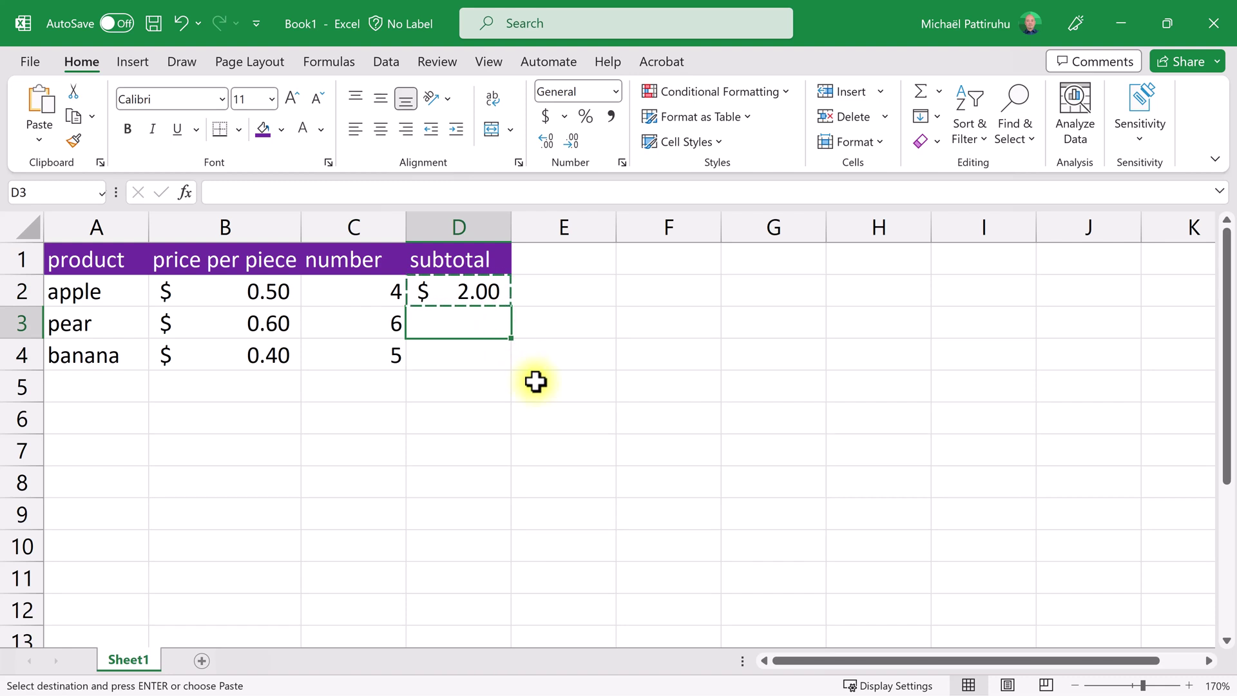
key(Return)
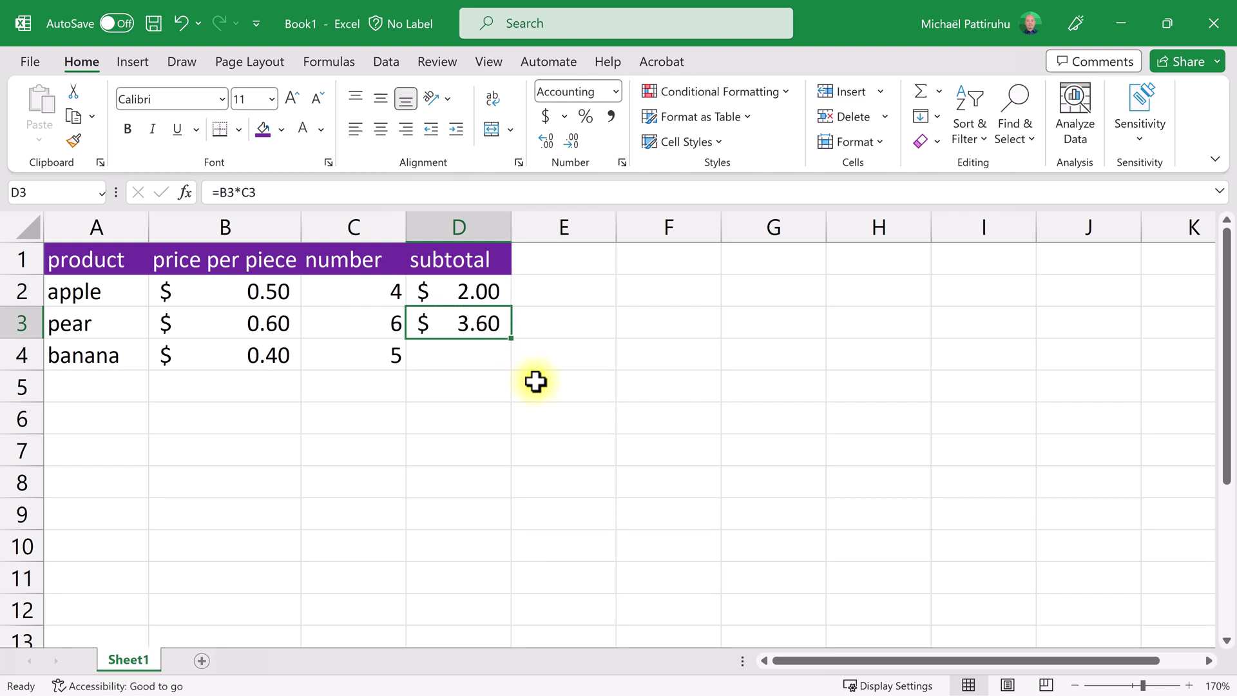
double_click(489, 322)
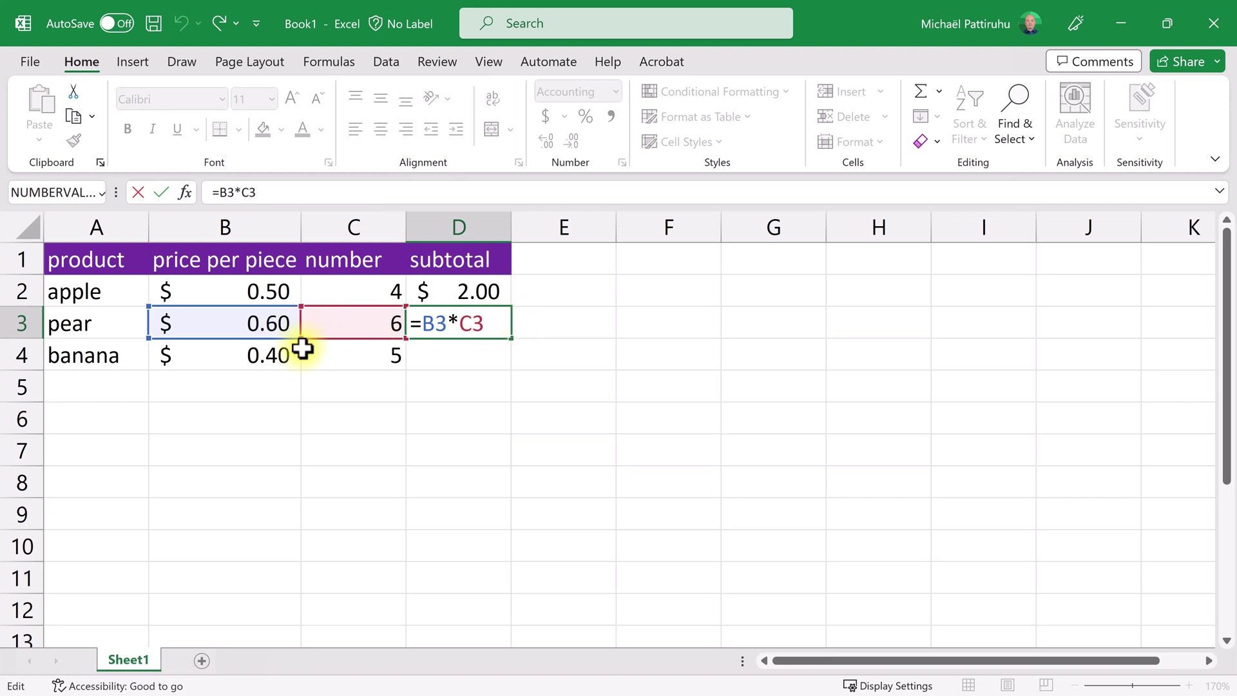
key(Return)
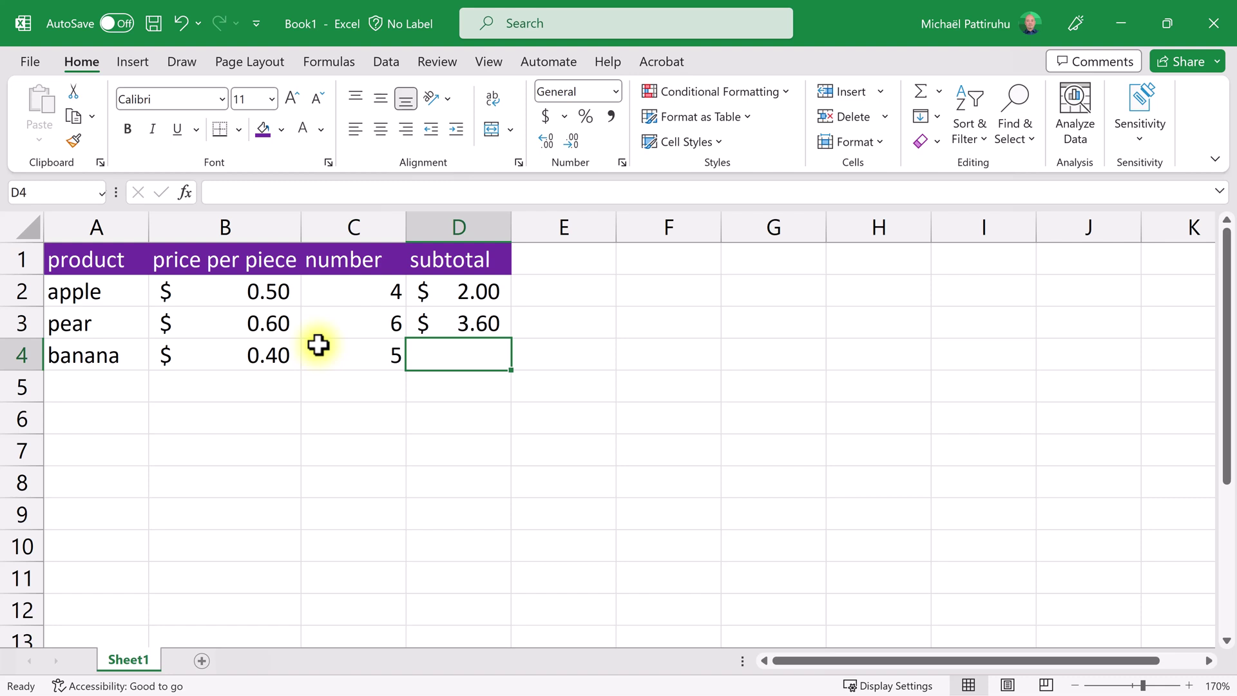
click(489, 319)
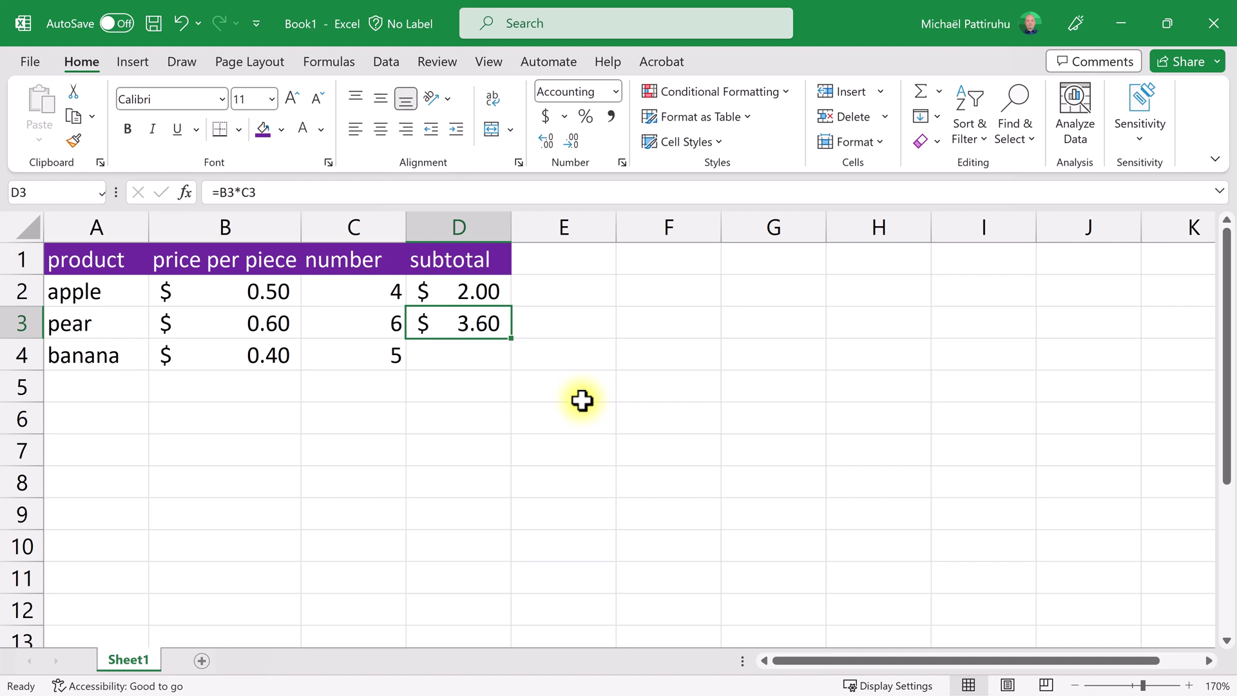
Fill D2's =B2*C2 down to D4 and confirm banana's =B4*C4 gives $ 2.00
key(Delete)
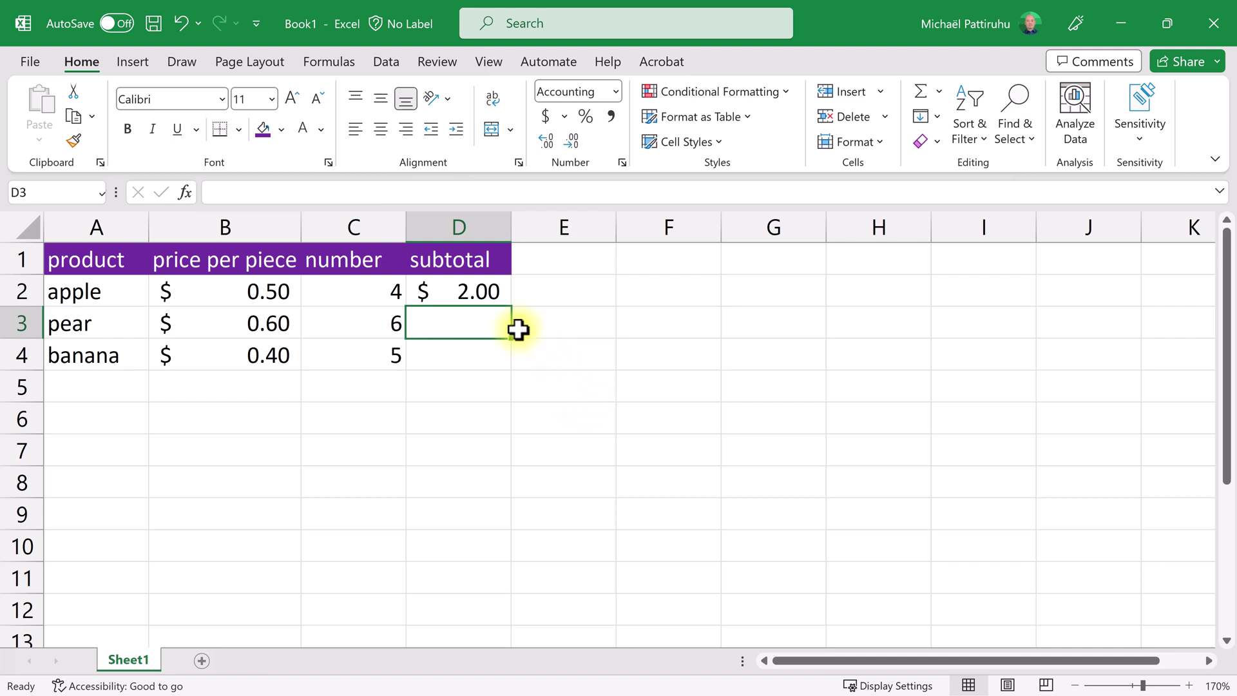
click(480, 290)
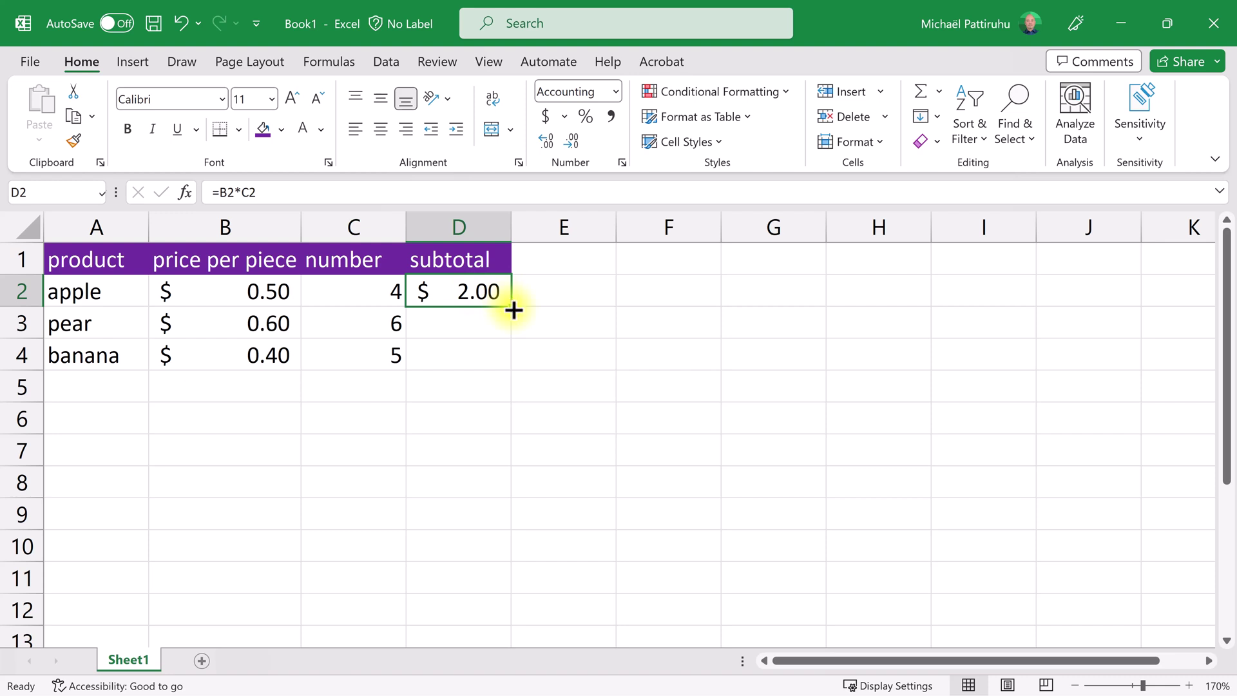
drag(513, 311, 509, 380)
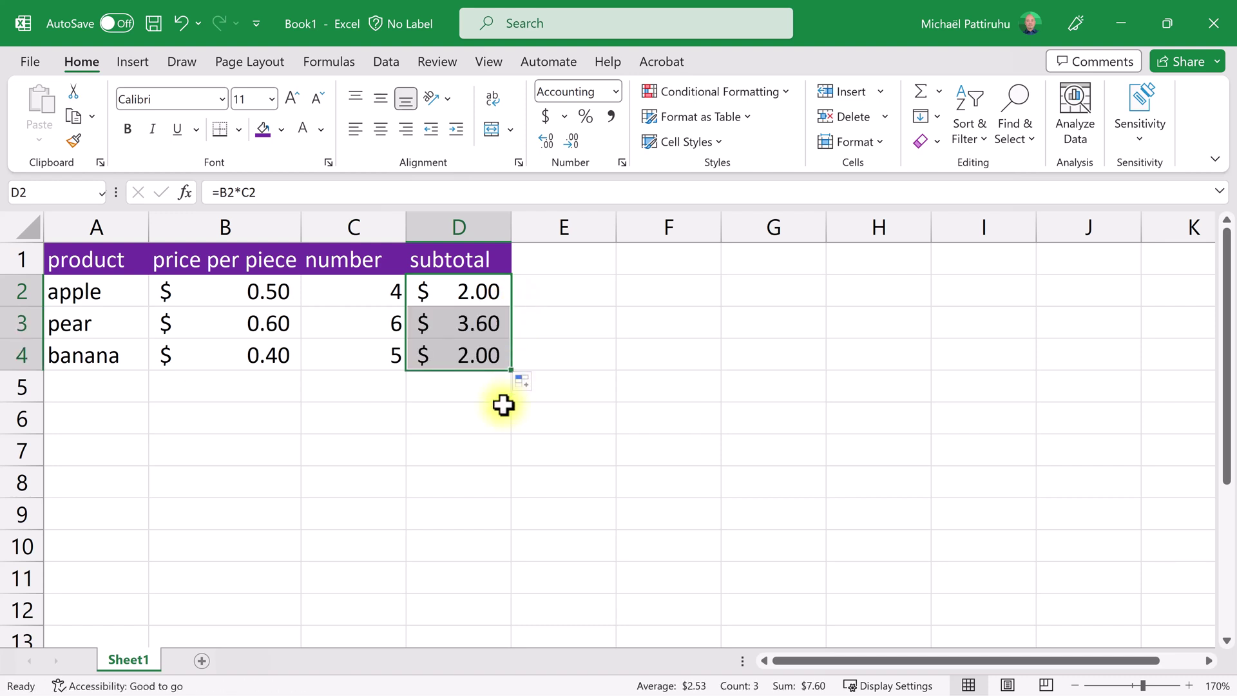
double_click(489, 354)
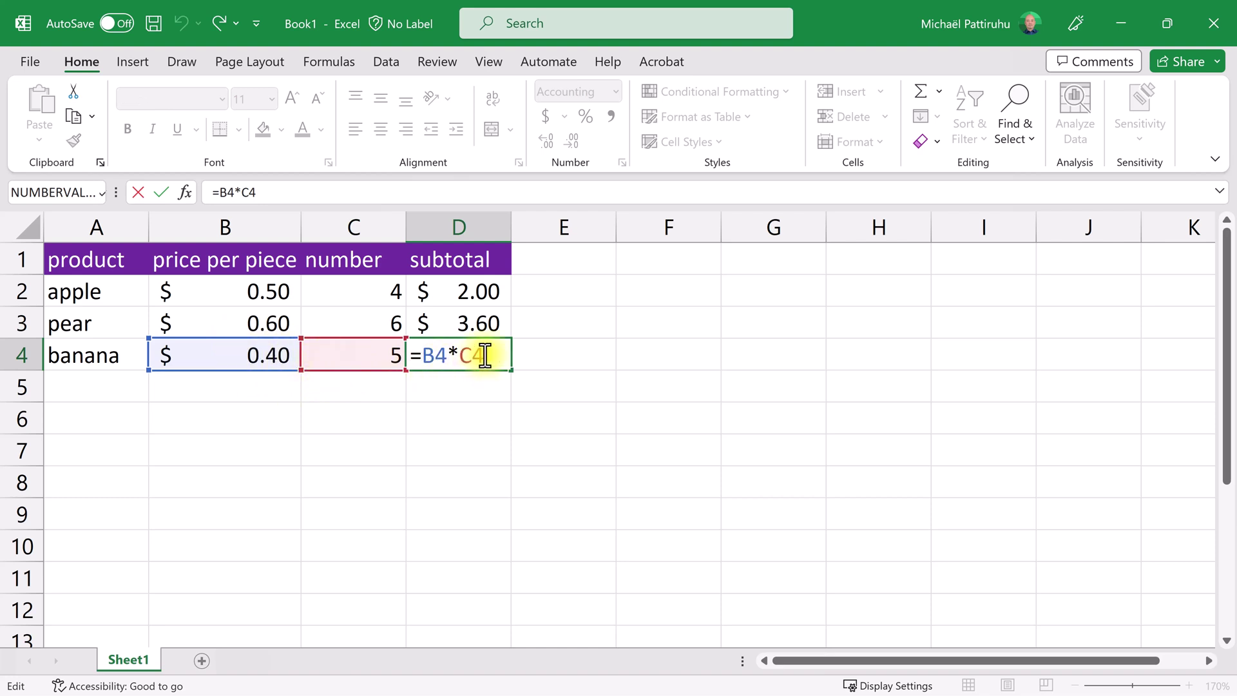
key(Return)
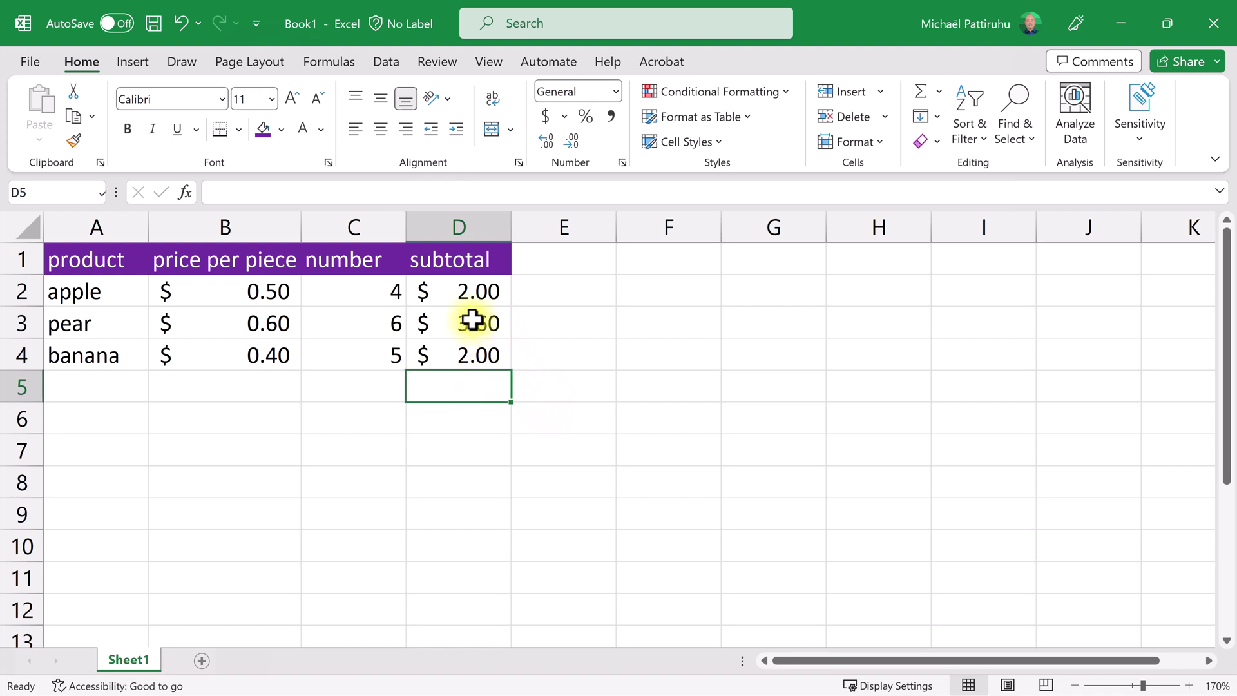
click(469, 298)
drag(469, 297, 462, 364)
click(462, 382)
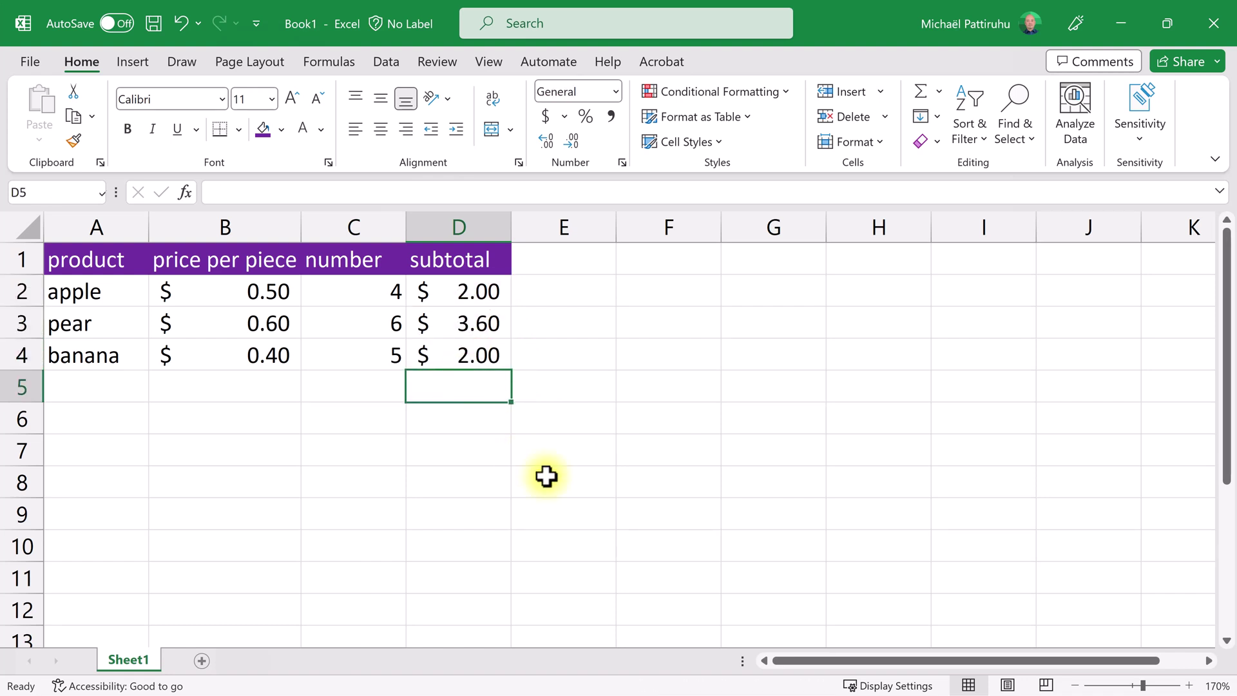
text(=)
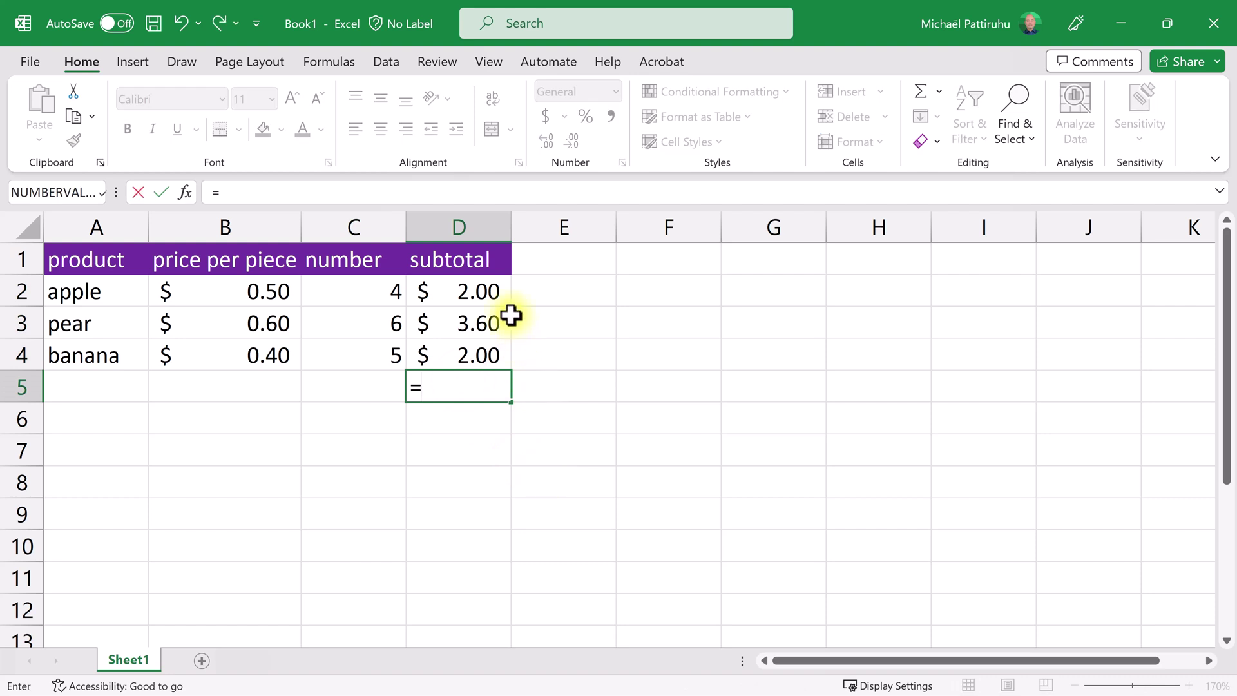
click(489, 293)
text(+)
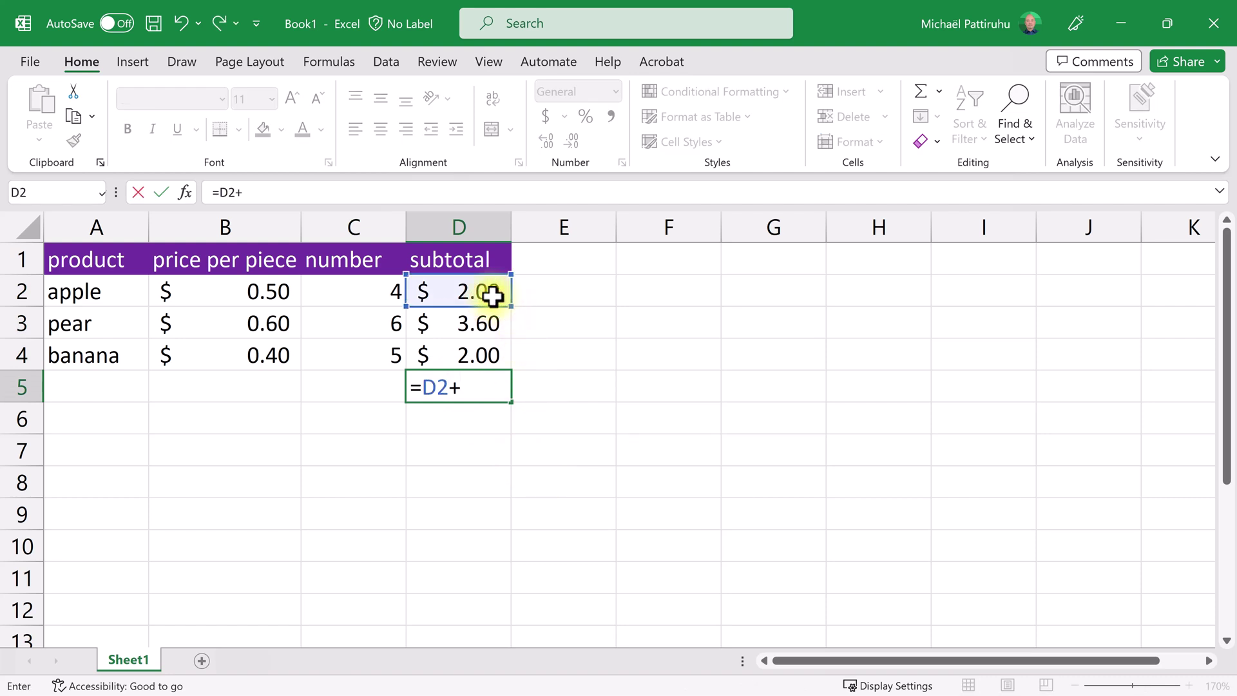
click(492, 320)
text(+)
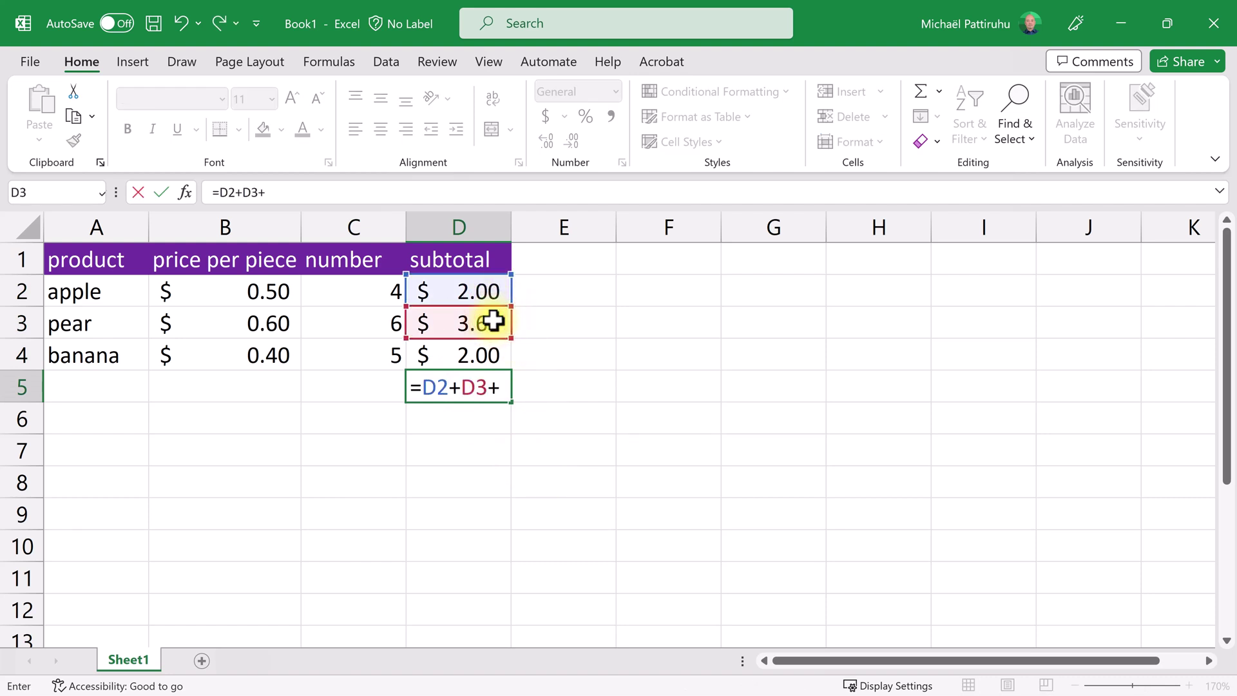
click(488, 354)
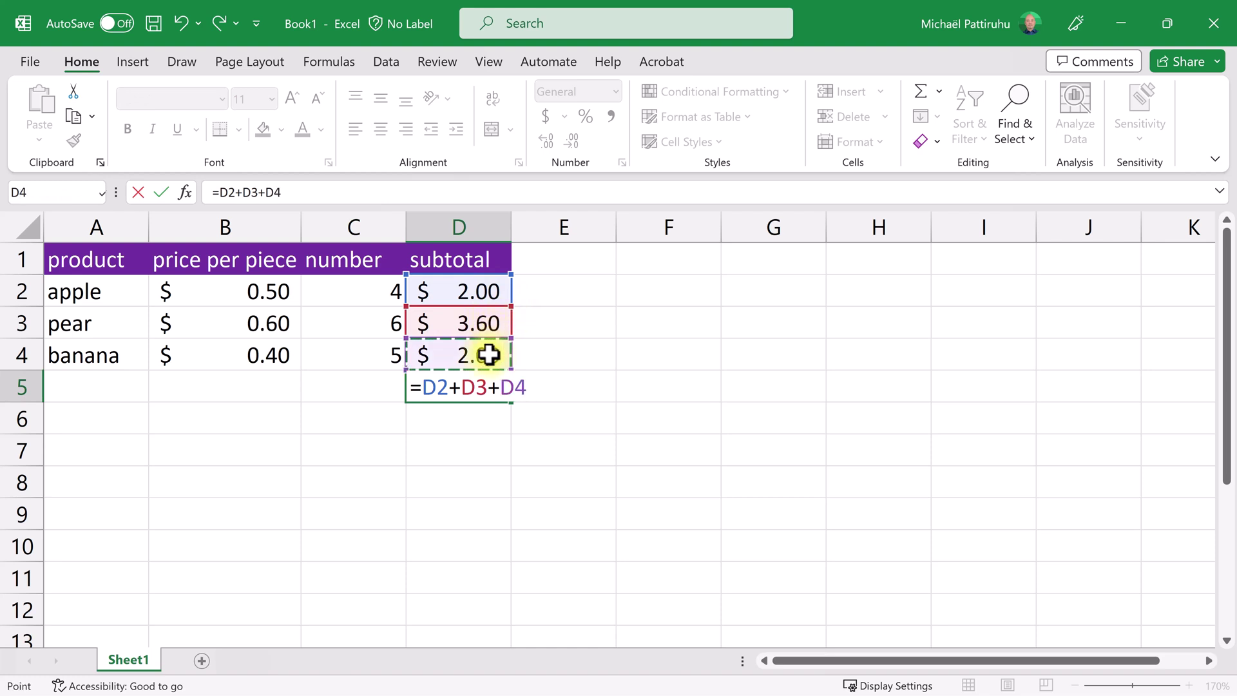
key(Return)
click(461, 380)
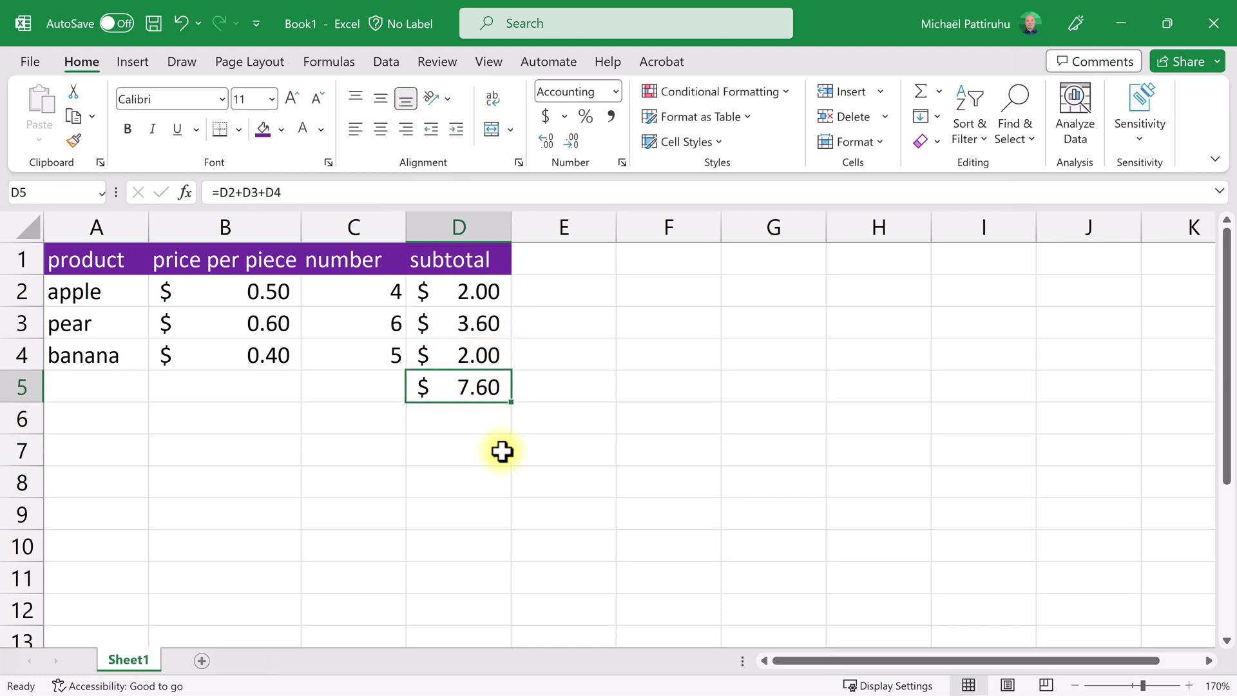
double_click(458, 386)
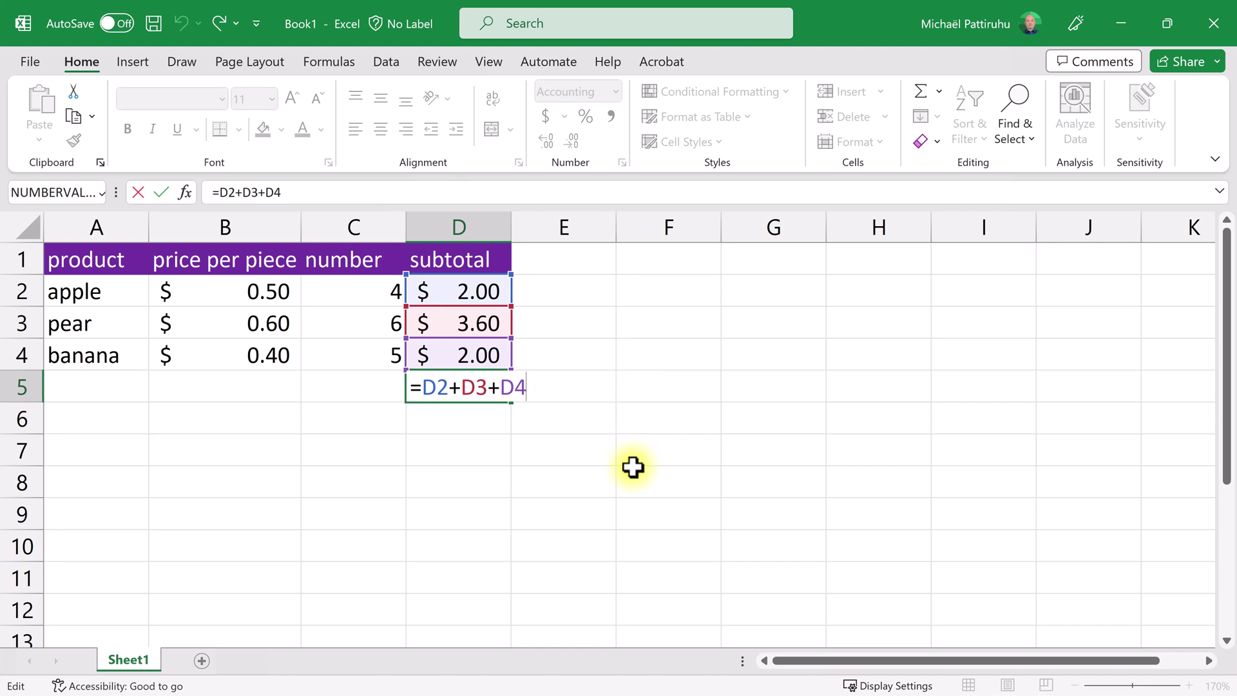
key(Return)
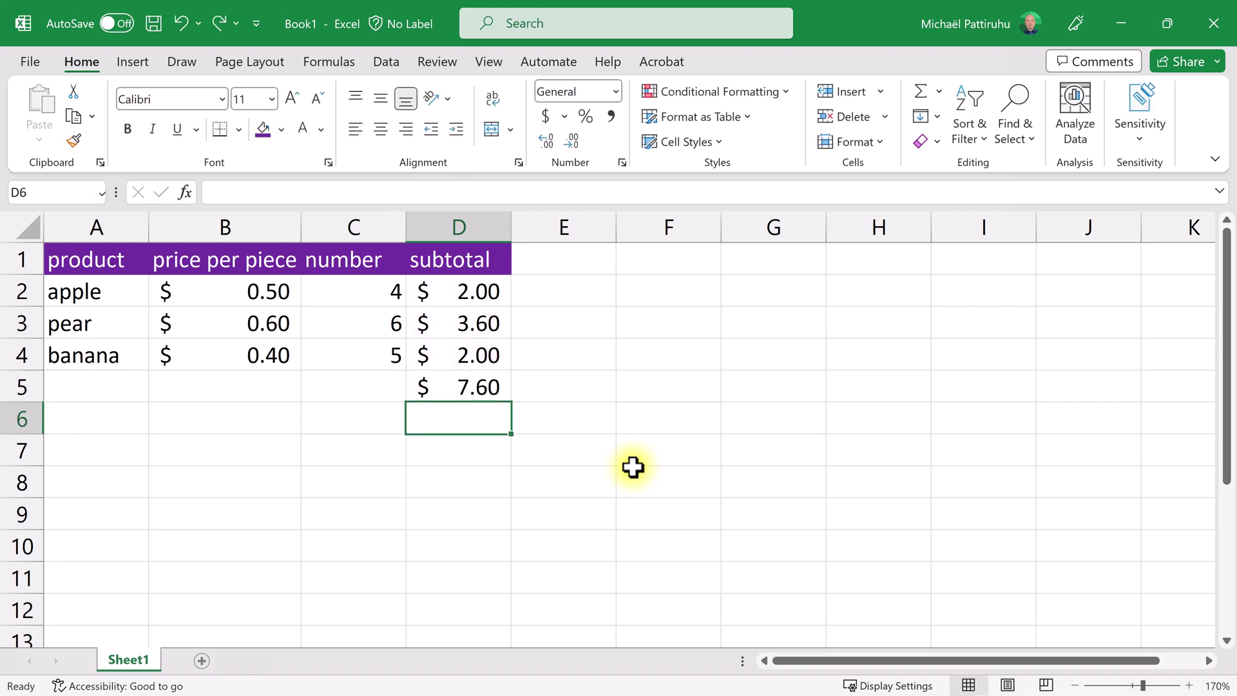
key(Up)
key(Delete)
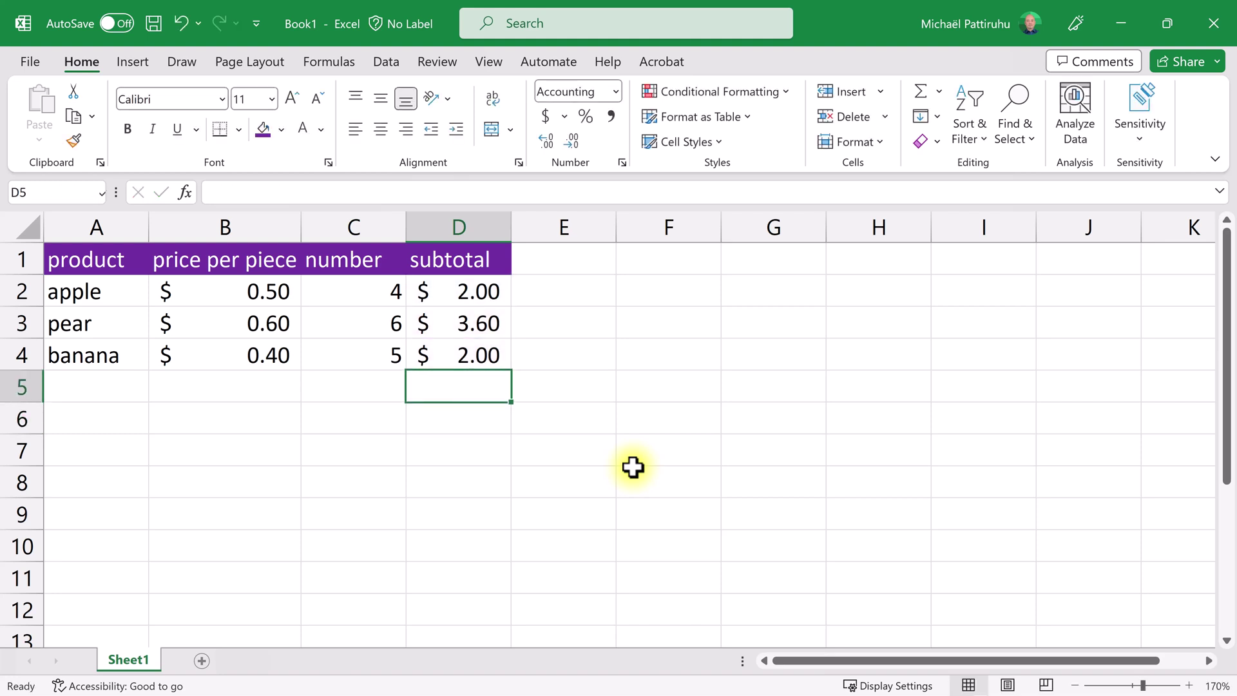
key(Down)
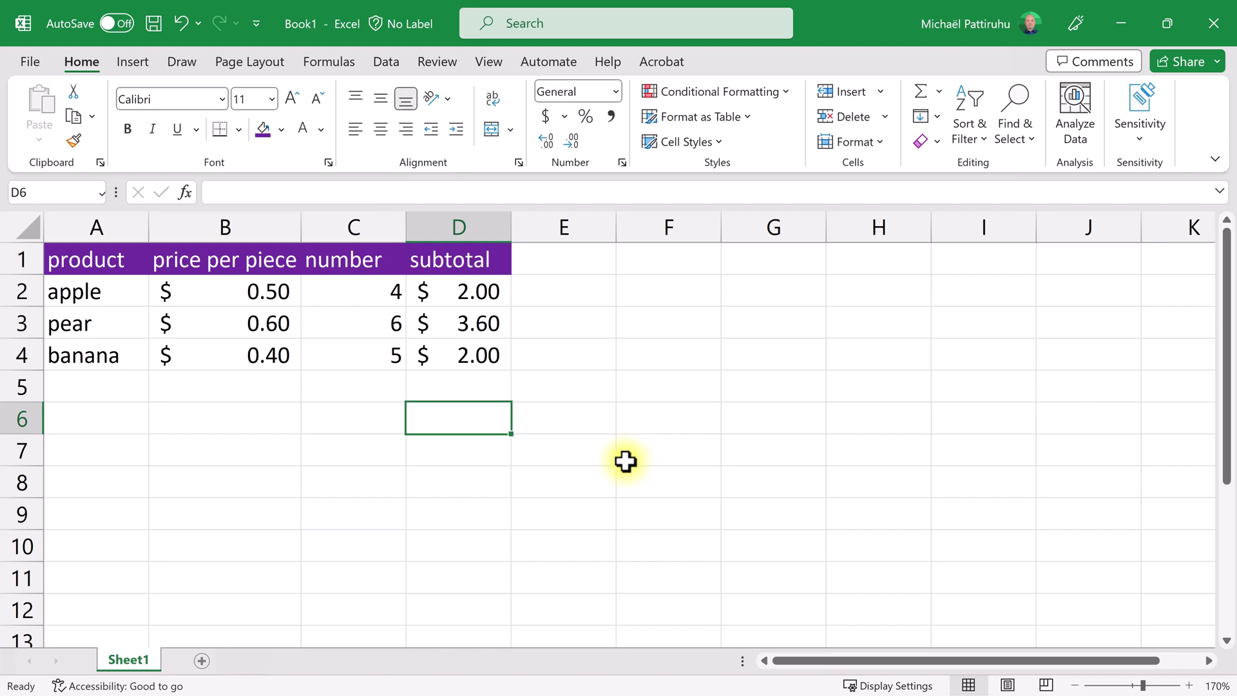
AutoSum the subtotals D2:D4 into D5, giving $7.60
drag(481, 290, 472, 395)
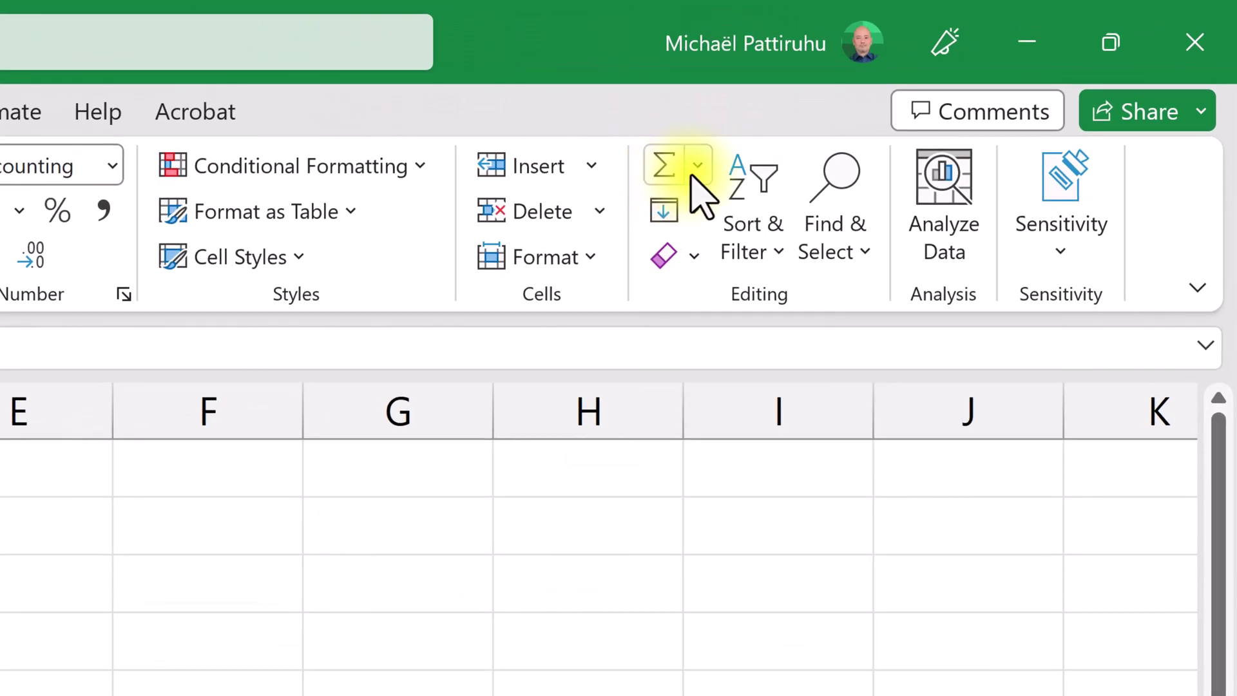
click(695, 168)
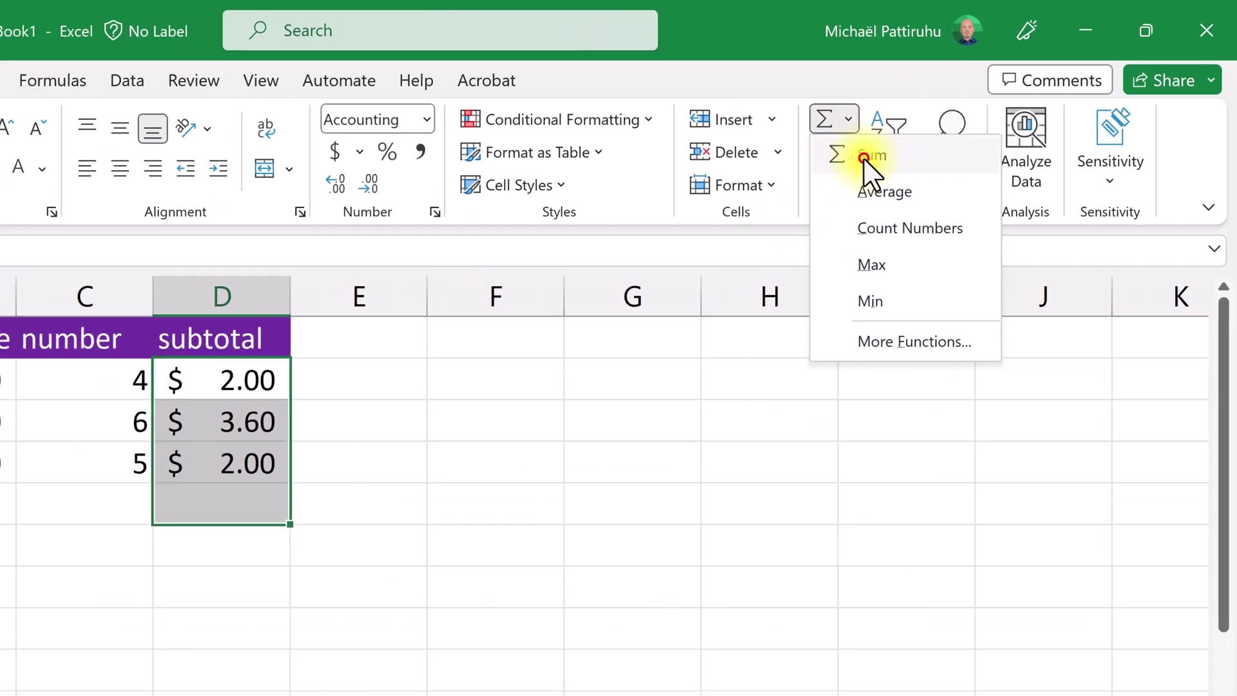
click(715, 218)
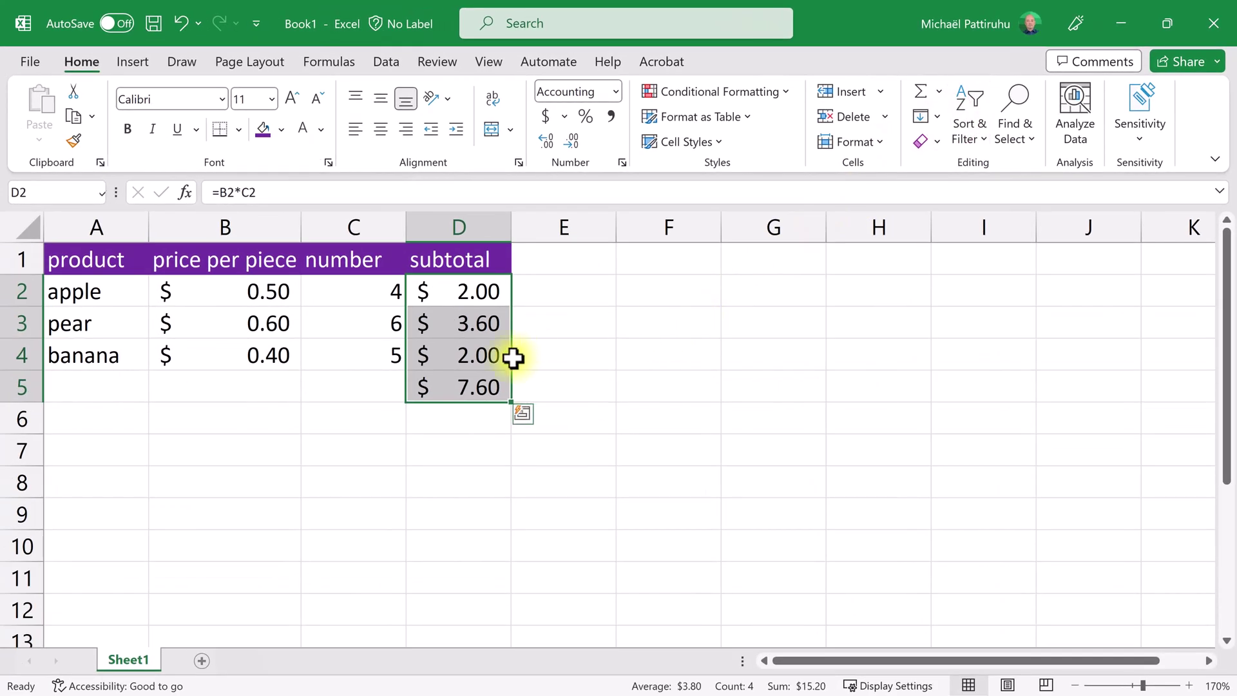
Inspect the SUM function name and the D2:D4 range in D5's formula, then confirm it
double_click(483, 385)
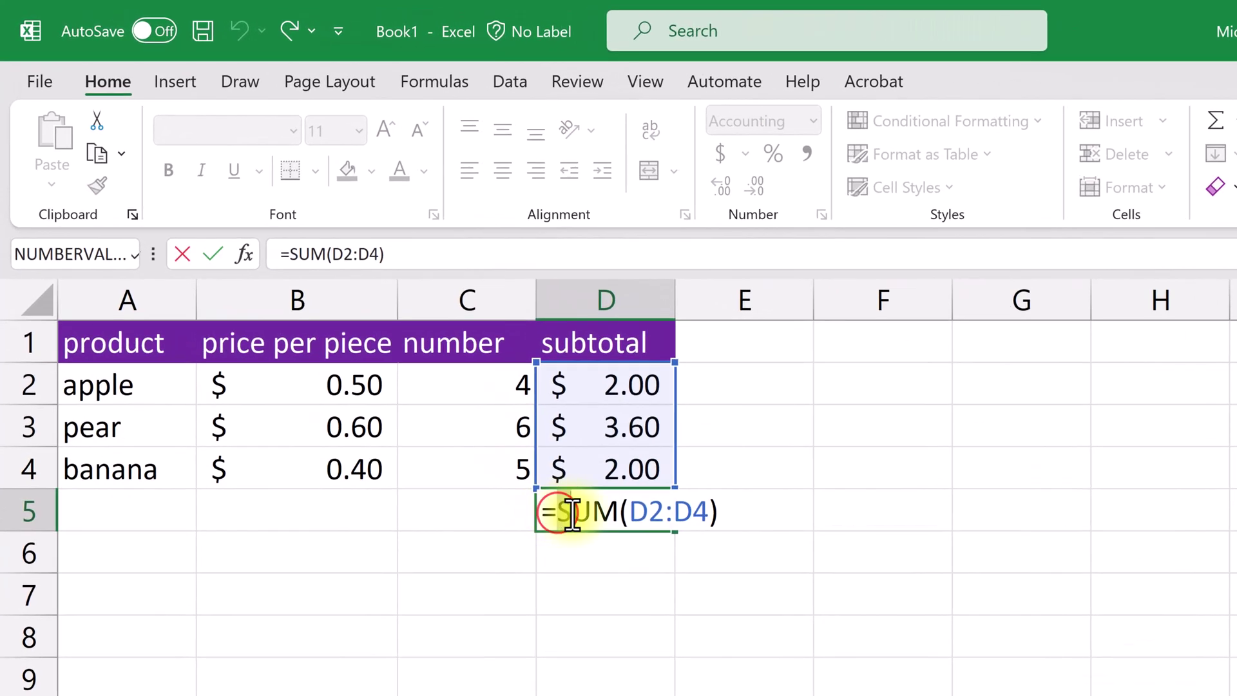
drag(422, 386, 464, 385)
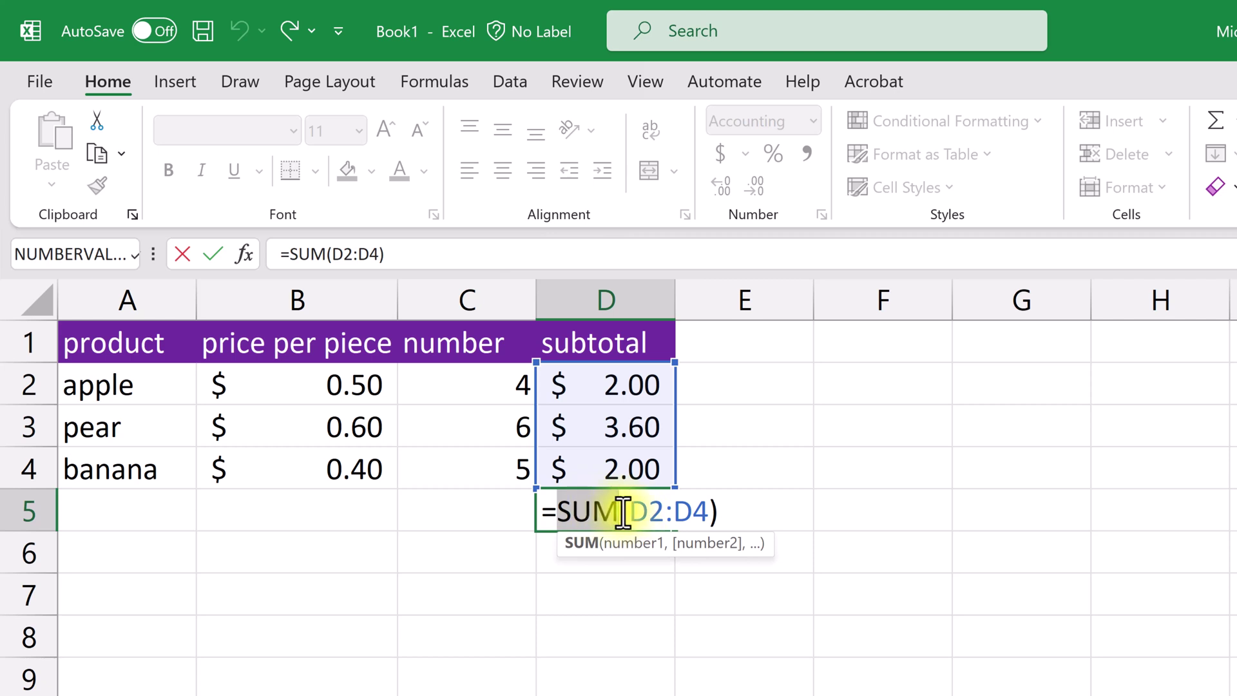
drag(627, 513, 707, 506)
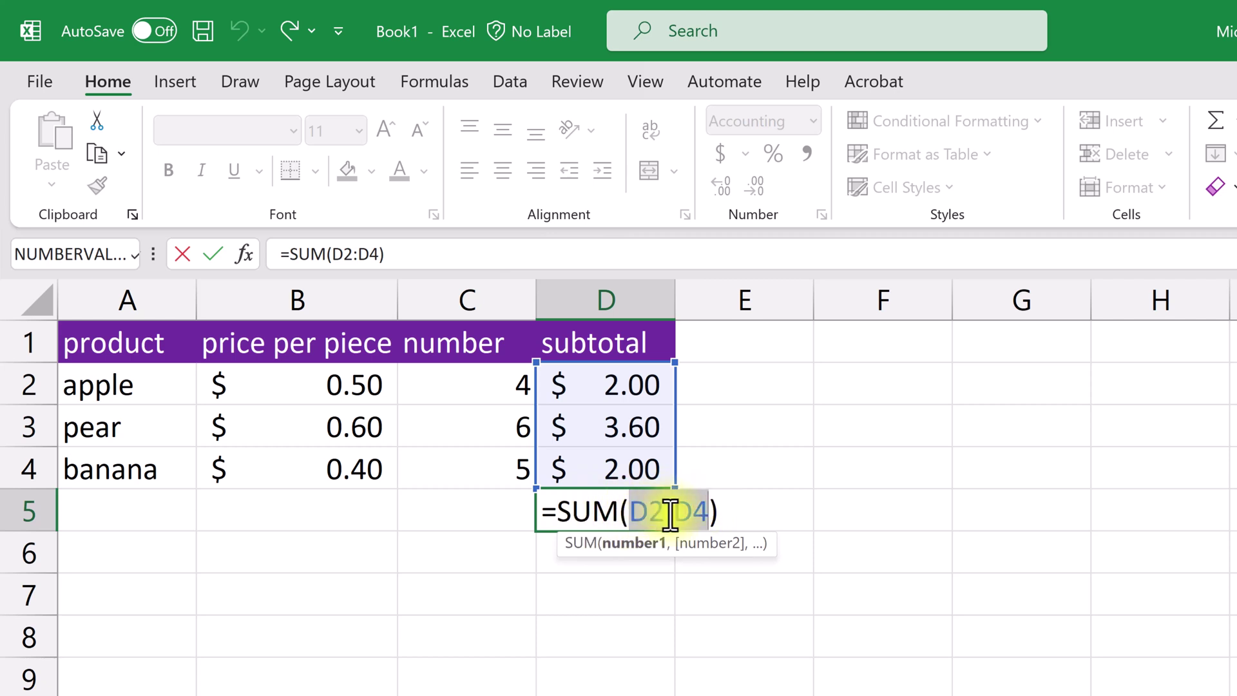
click(634, 512)
double_click(638, 512)
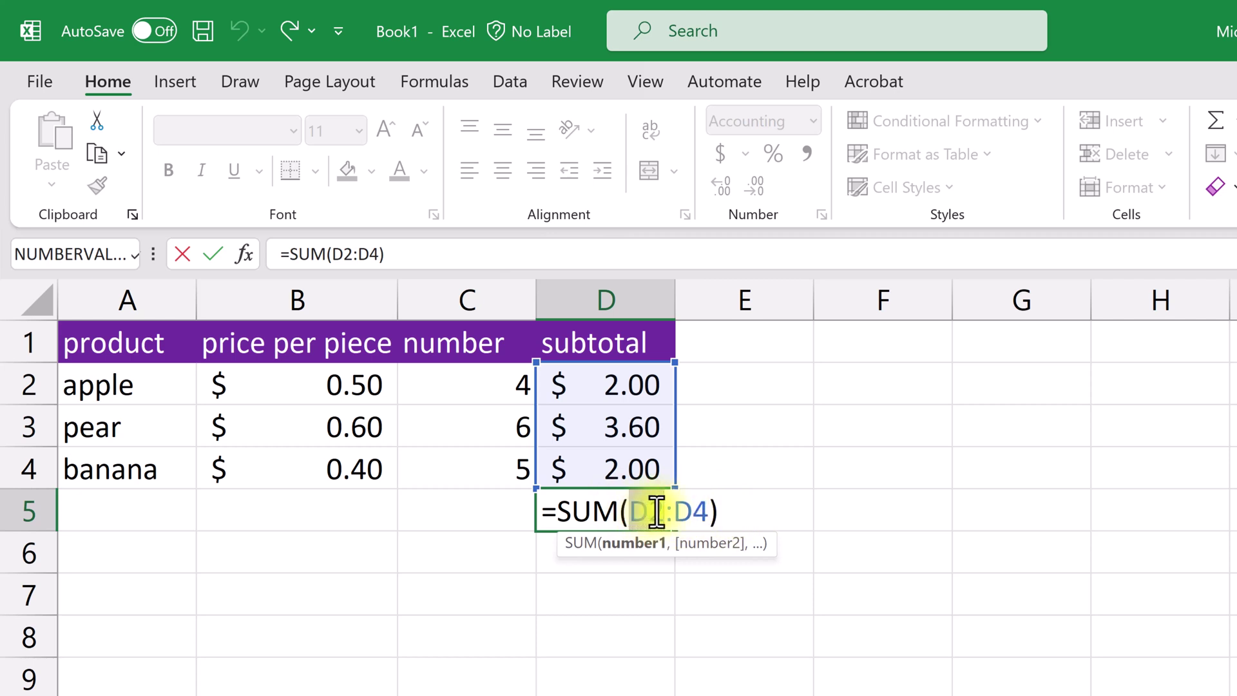
double_click(690, 512)
key(Return)
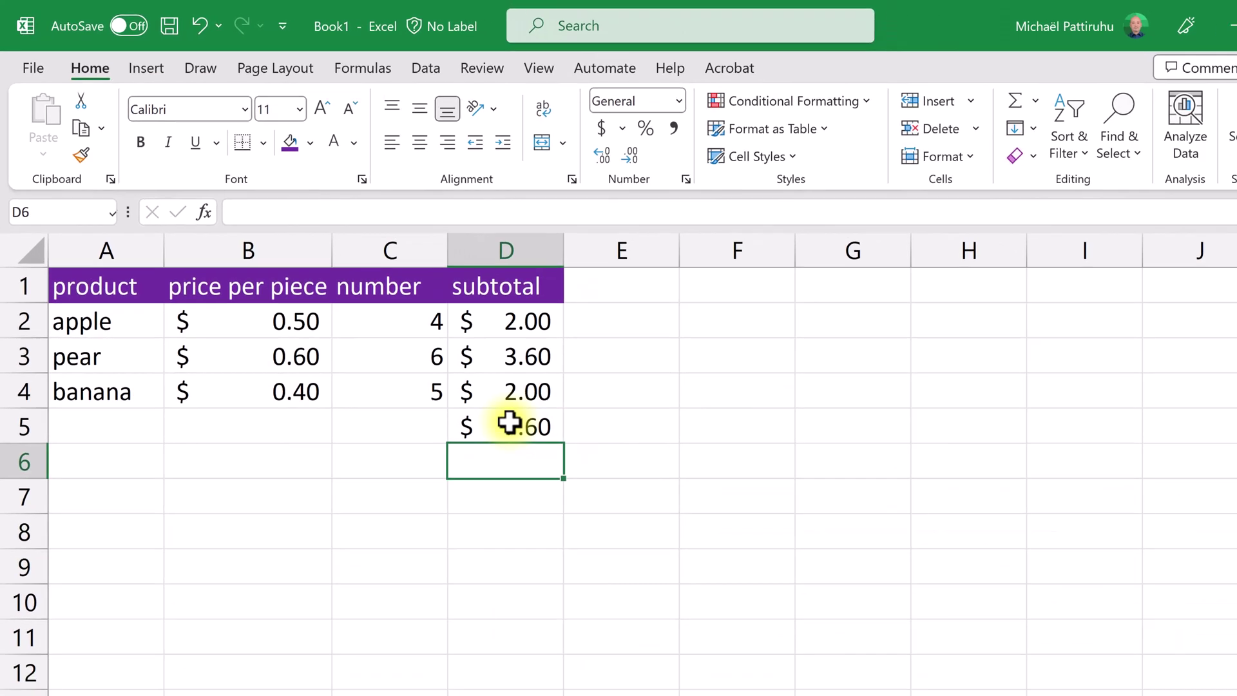
click(509, 422)
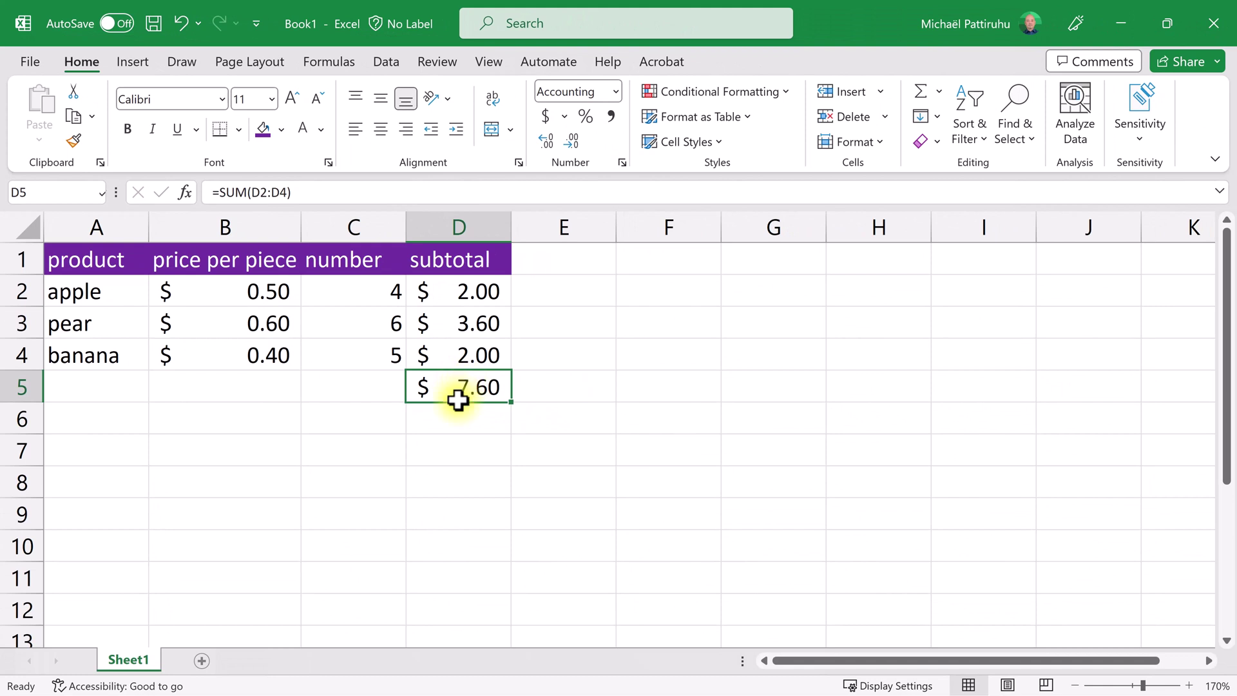
Move the sum from D5 to D6 and add a right-aligned 'total' label in C6
drag(458, 401, 455, 419)
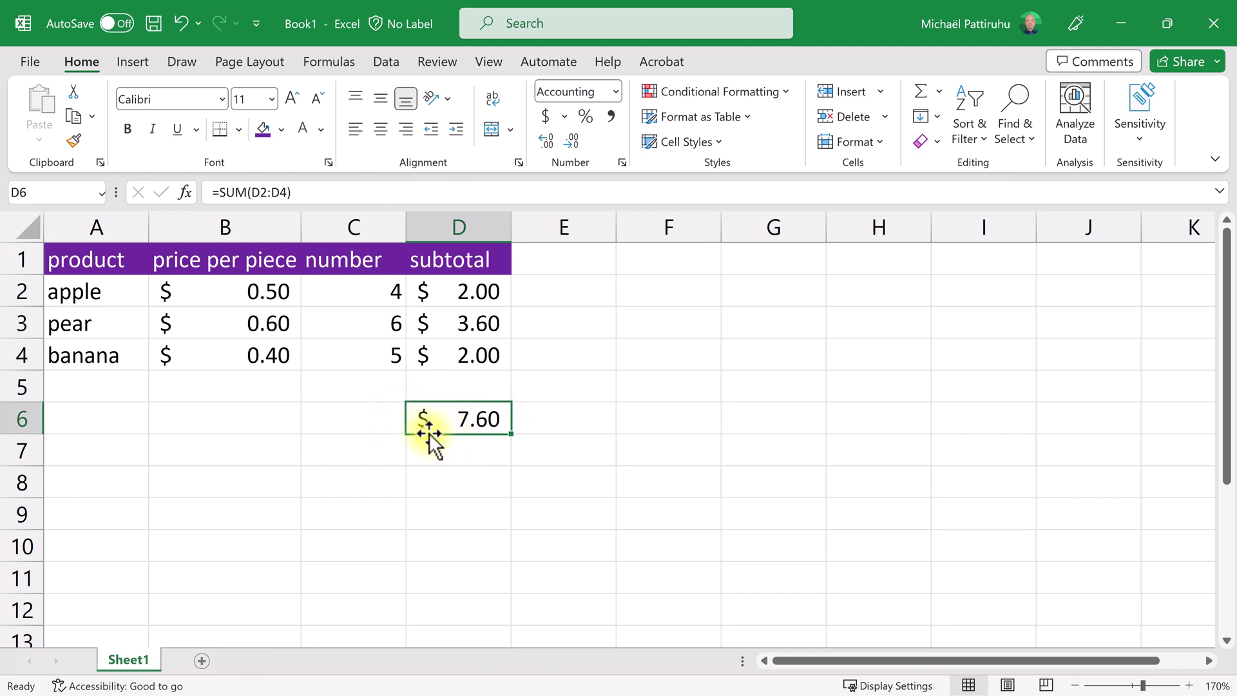
click(389, 420)
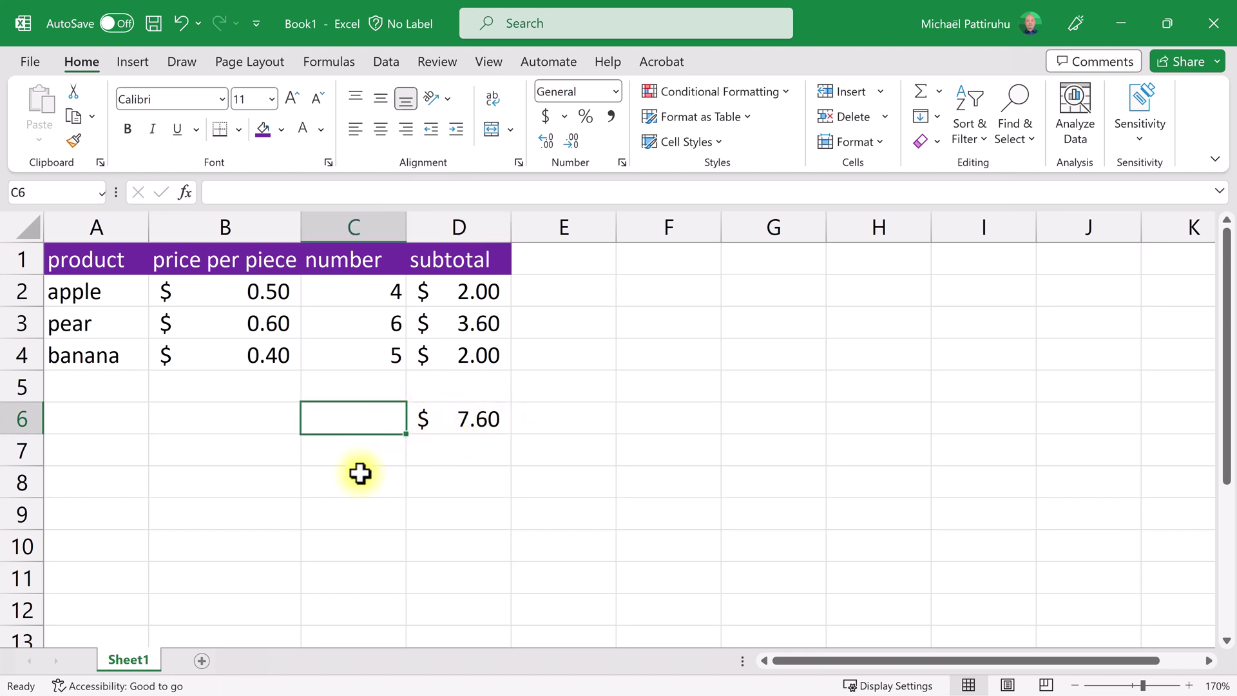
text(total)
key(Return)
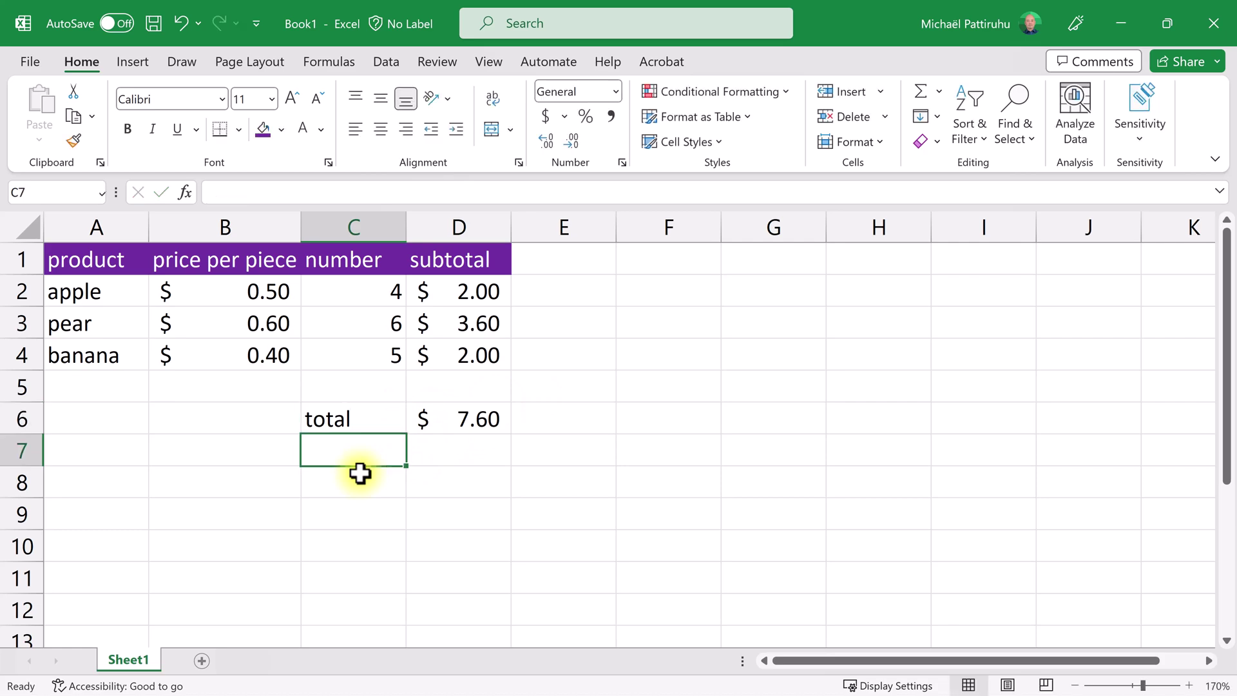
click(359, 417)
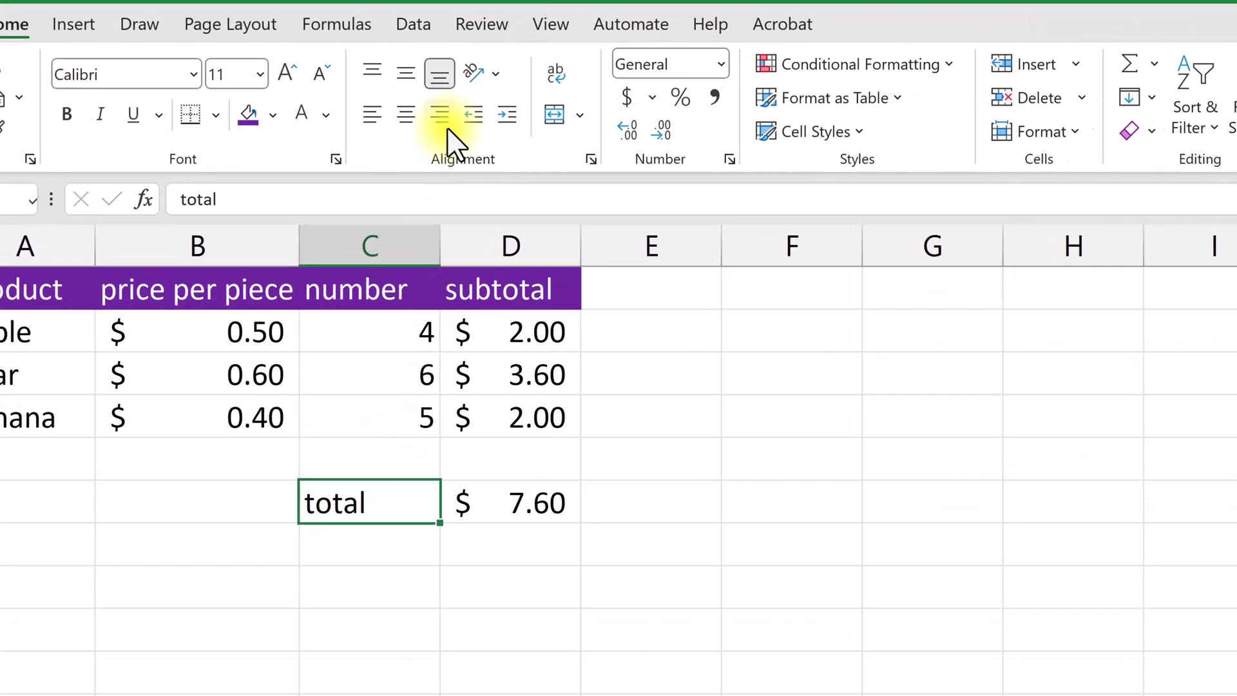
click(410, 129)
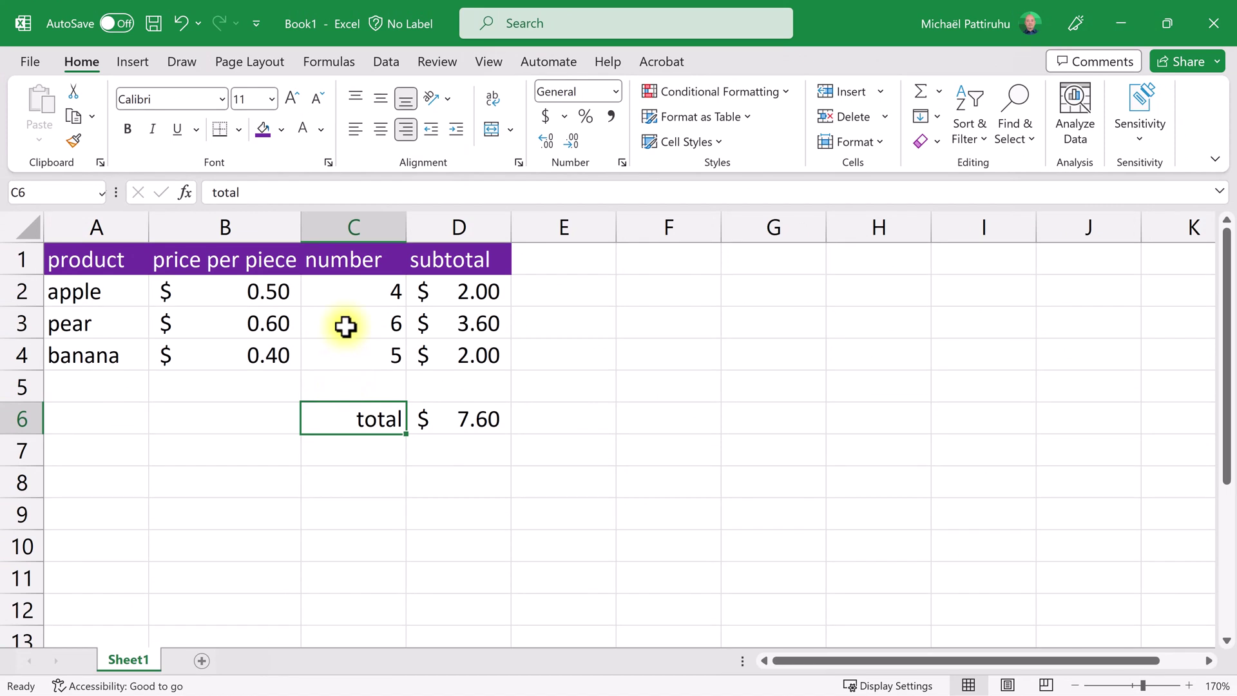
Change pear's quantity in C3 to 7, raising its subtotal to $ 4.20 and the total to $ 8.20
click(346, 326)
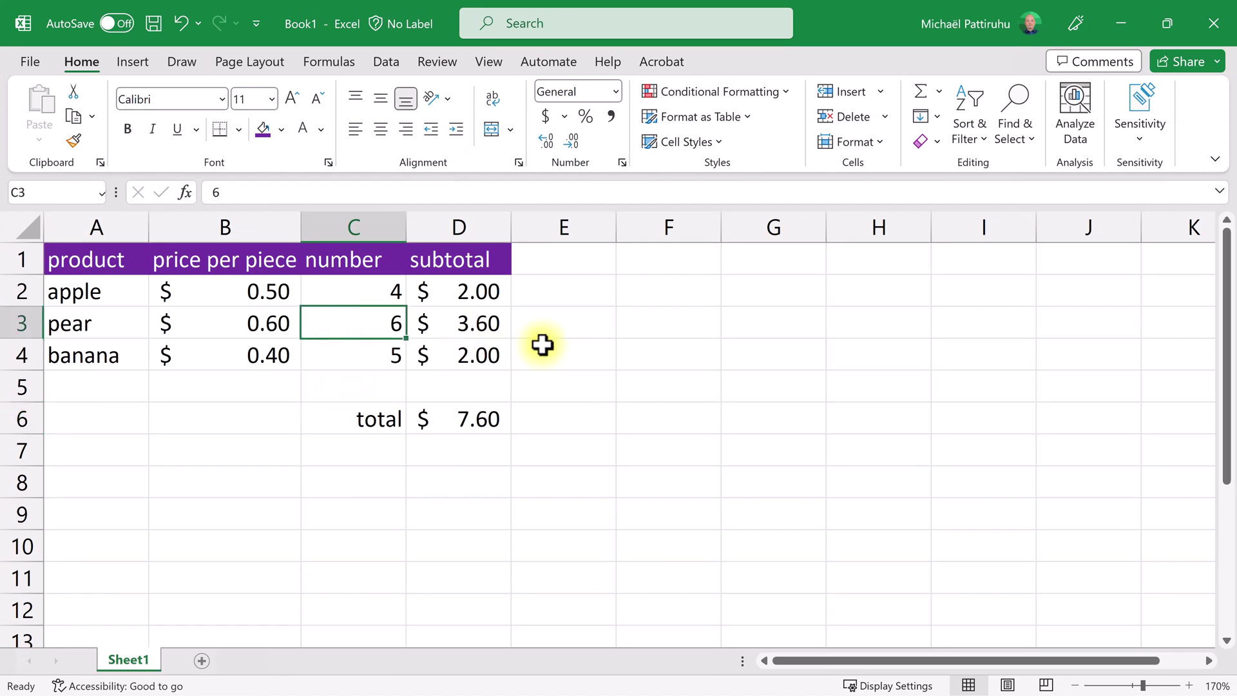
text(7)
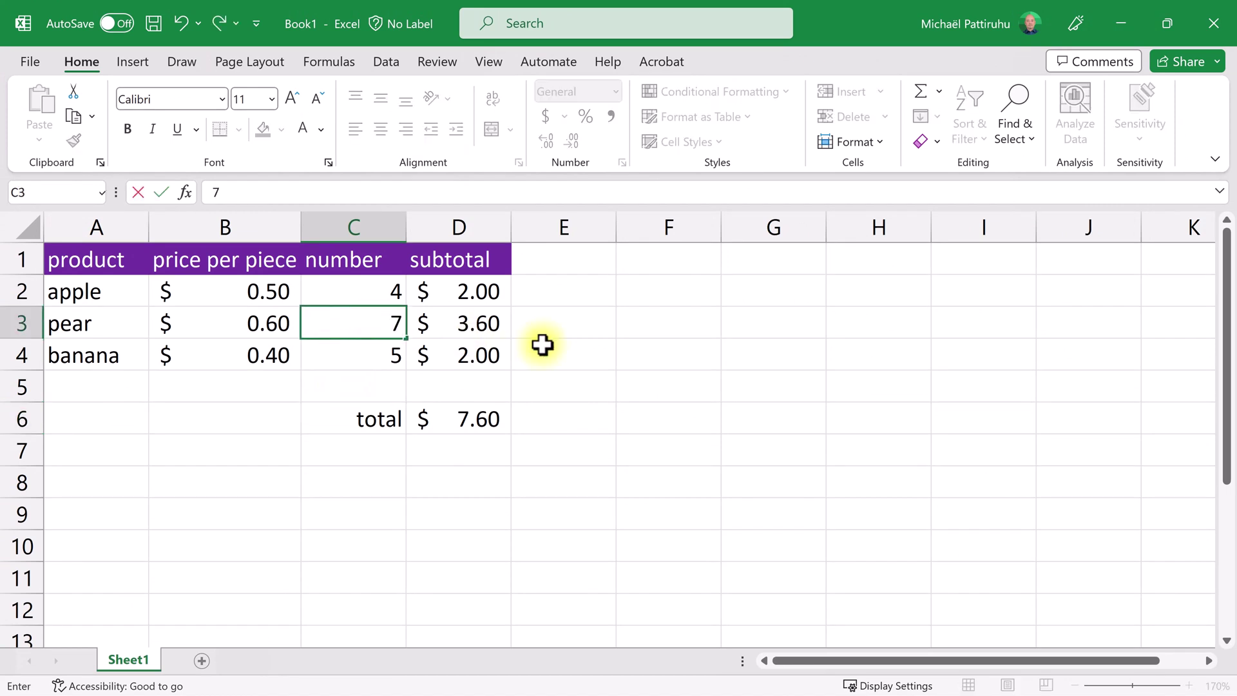
key(Return)
click(491, 323)
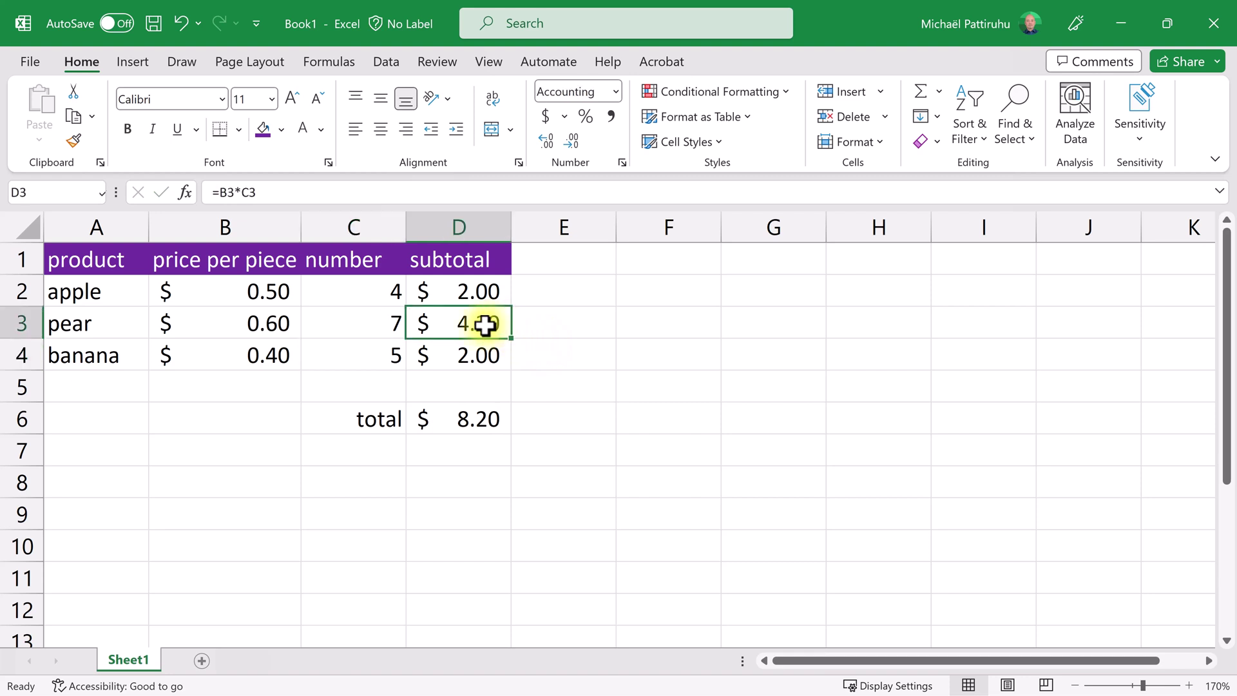
click(457, 417)
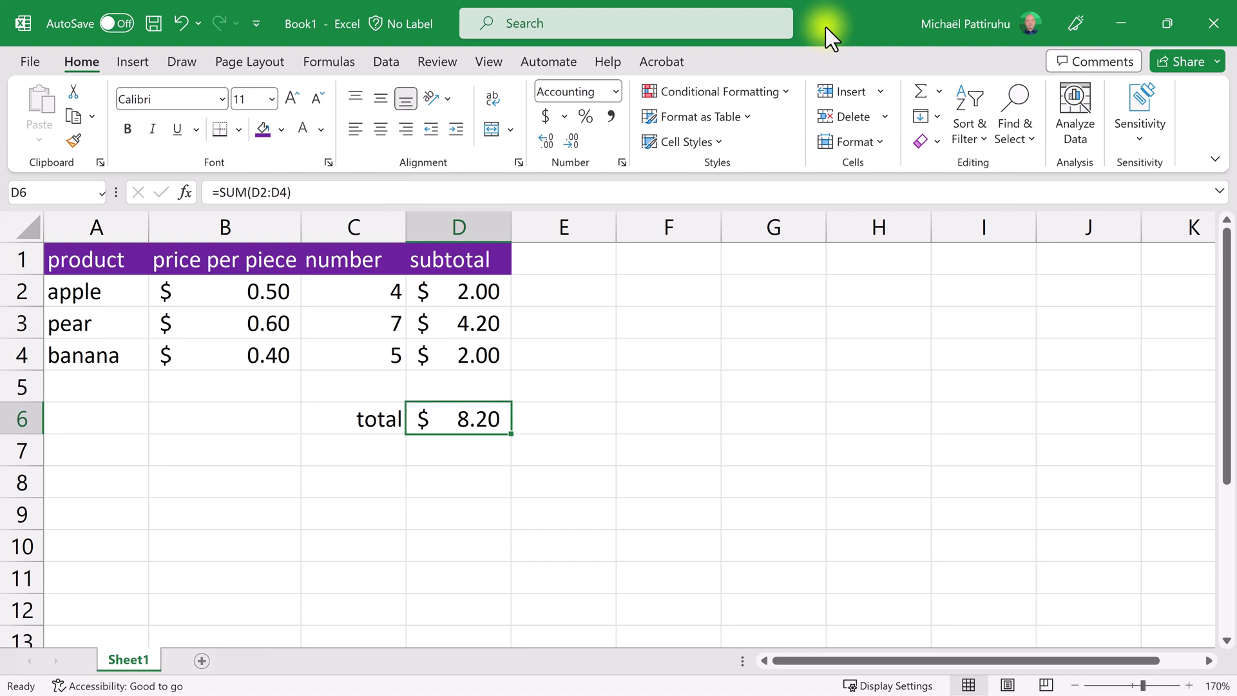
click(24, 60)
click(59, 416)
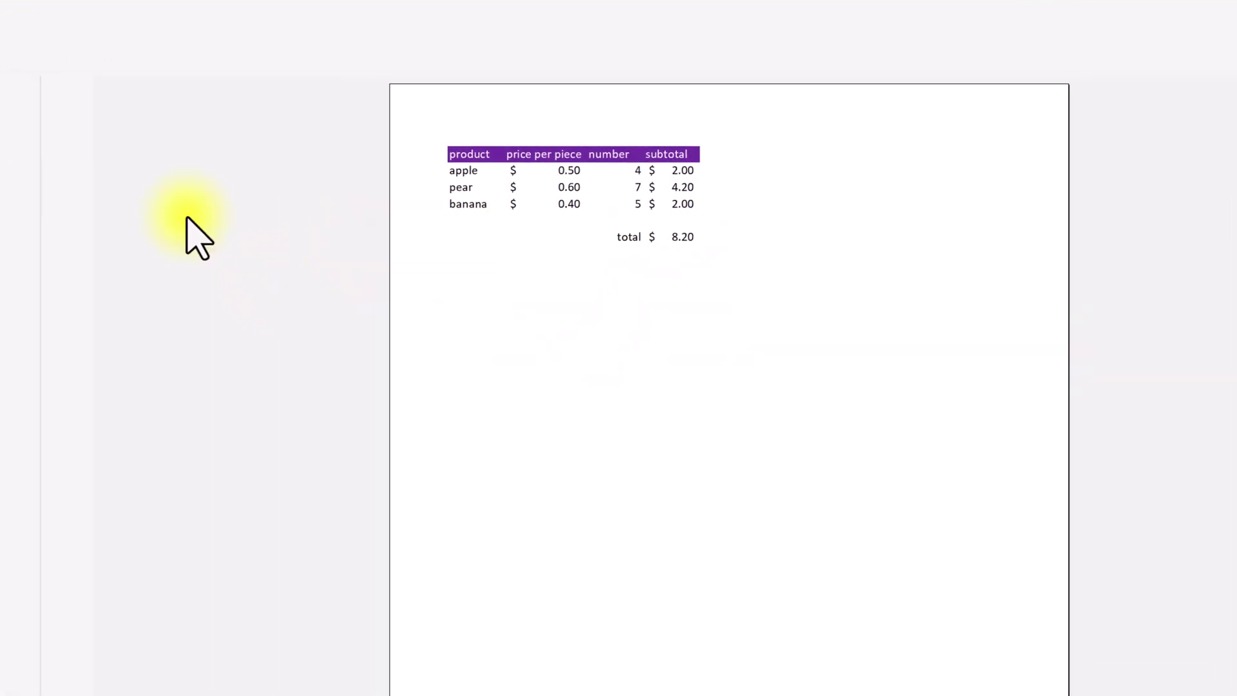
click(32, 68)
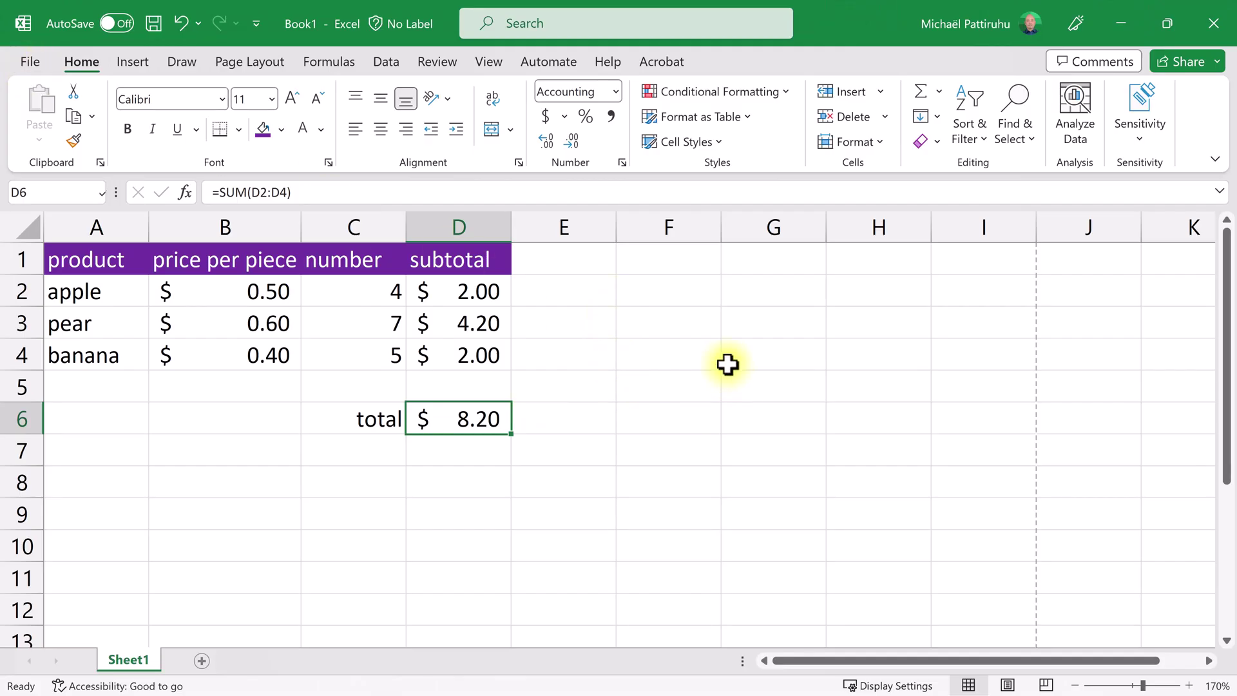
click(701, 375)
click(796, 345)
click(790, 298)
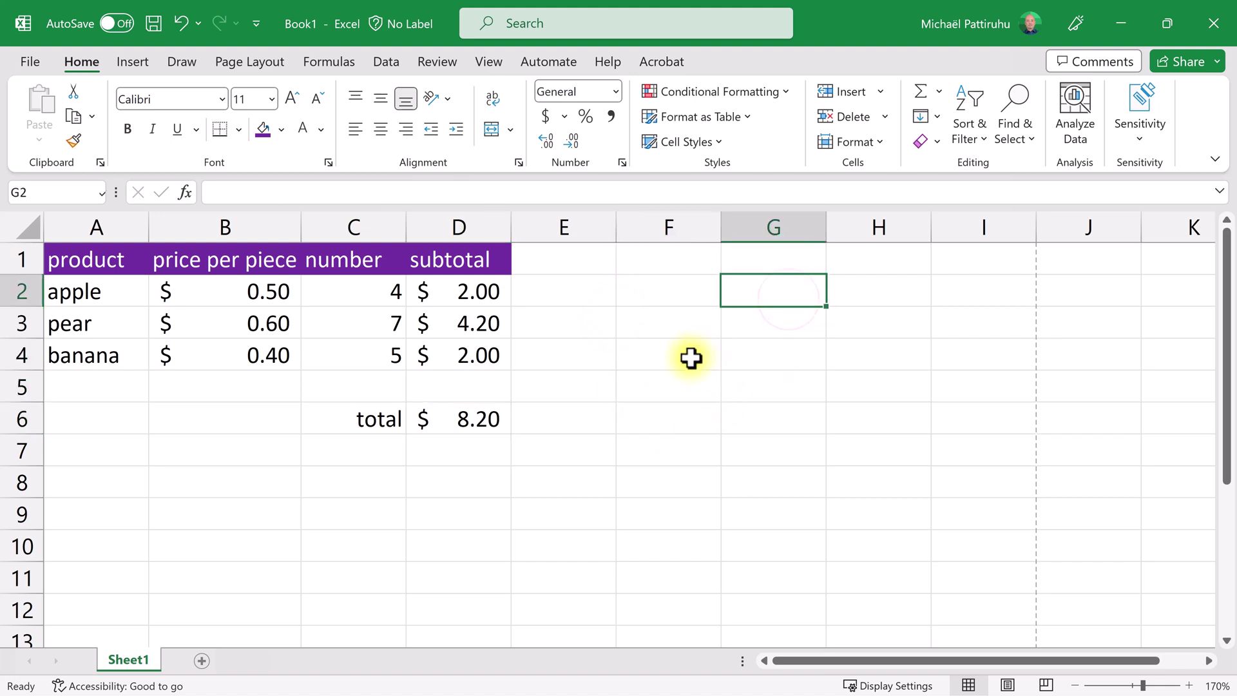
click(688, 360)
click(650, 420)
click(552, 425)
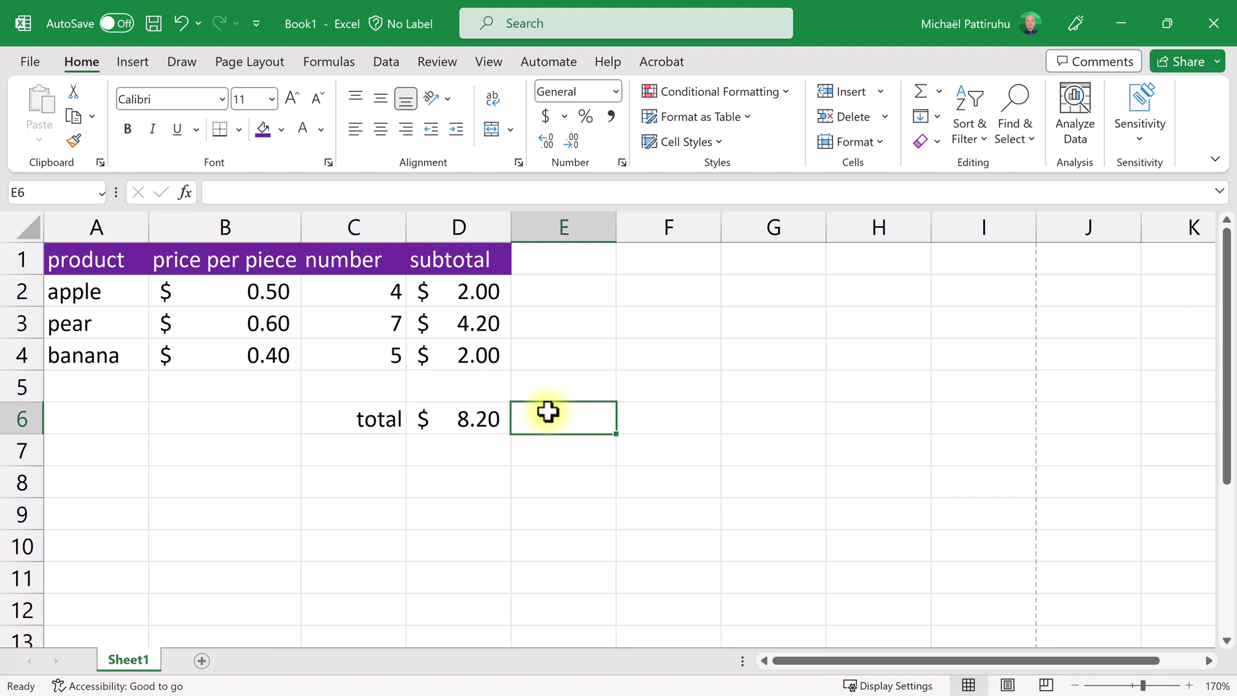
Apply All Borders to the product table A1:D4
drag(115, 260, 434, 351)
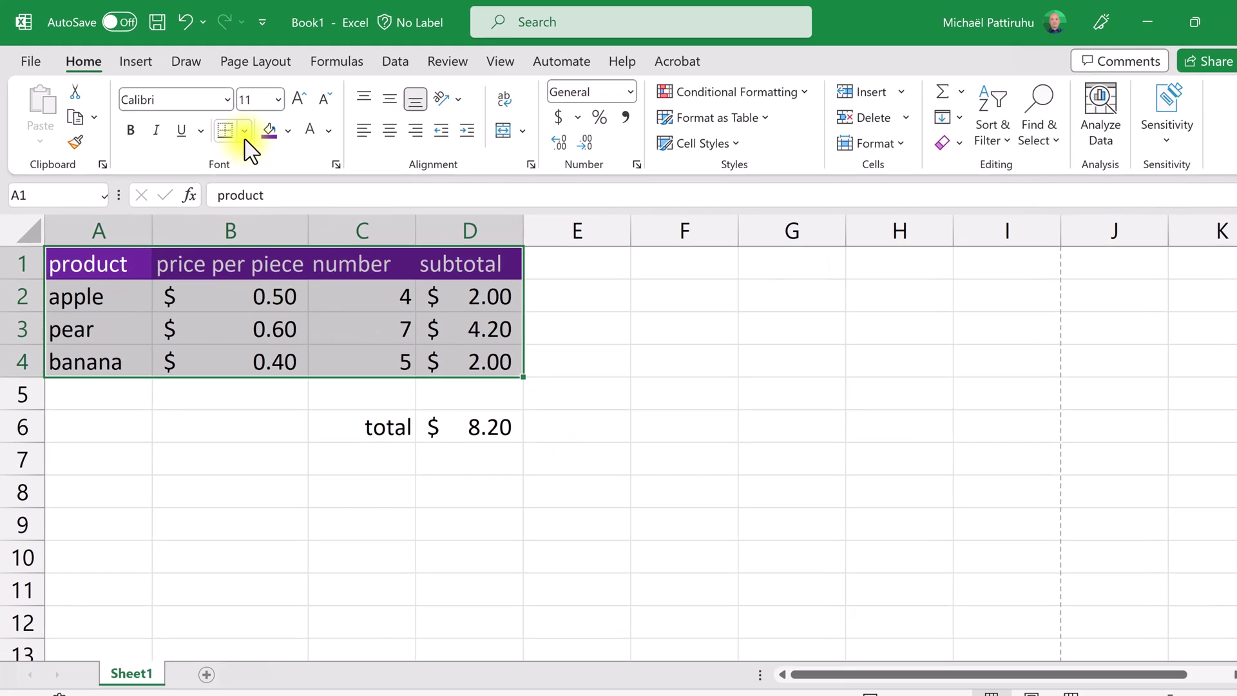
click(239, 129)
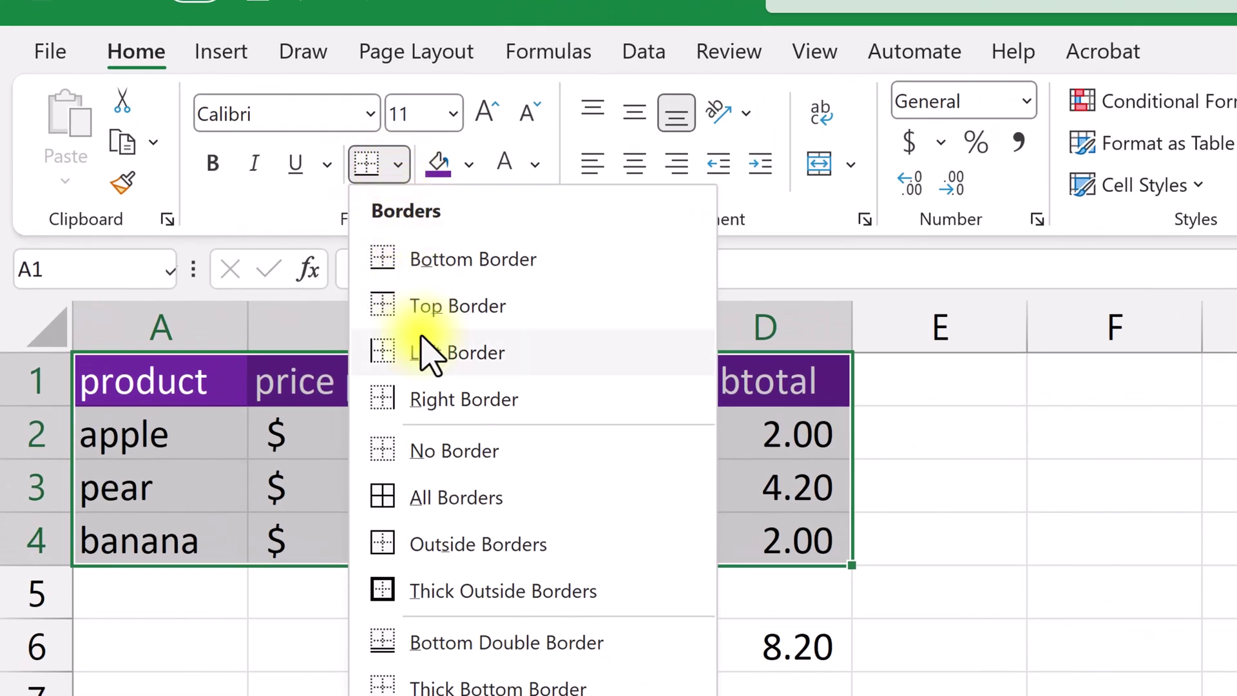
click(431, 499)
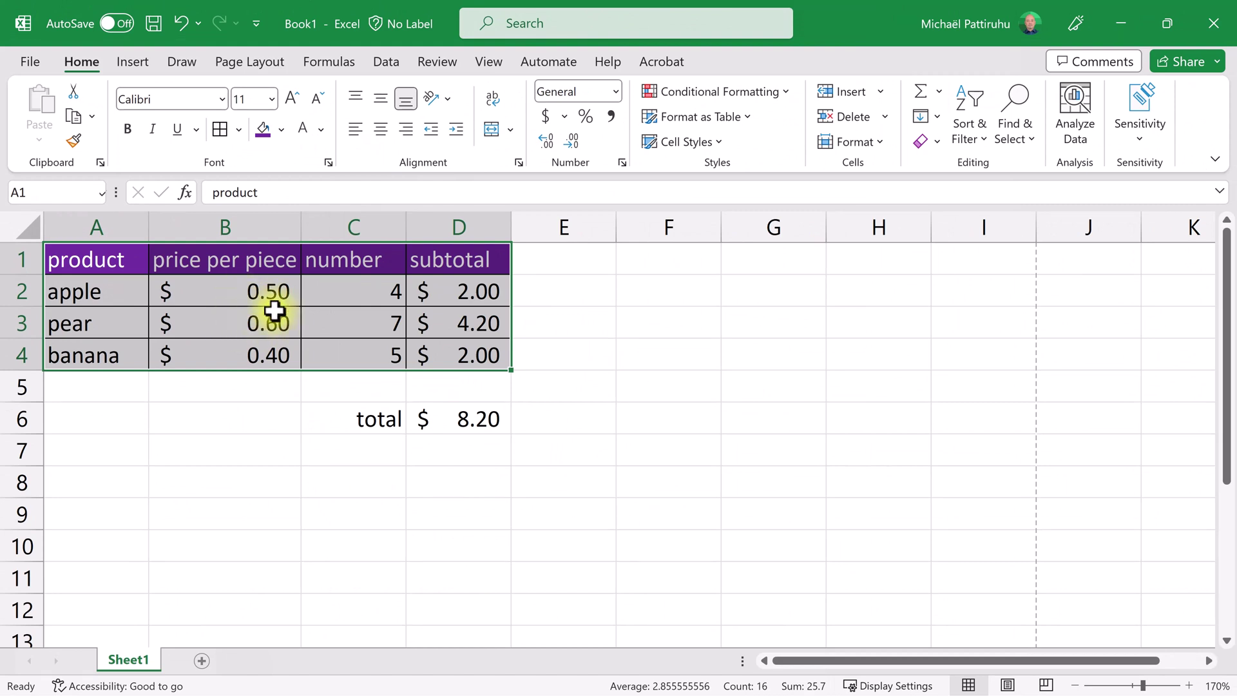
Give the total cells C6:D6 a Thick Outside Border
drag(351, 417, 445, 419)
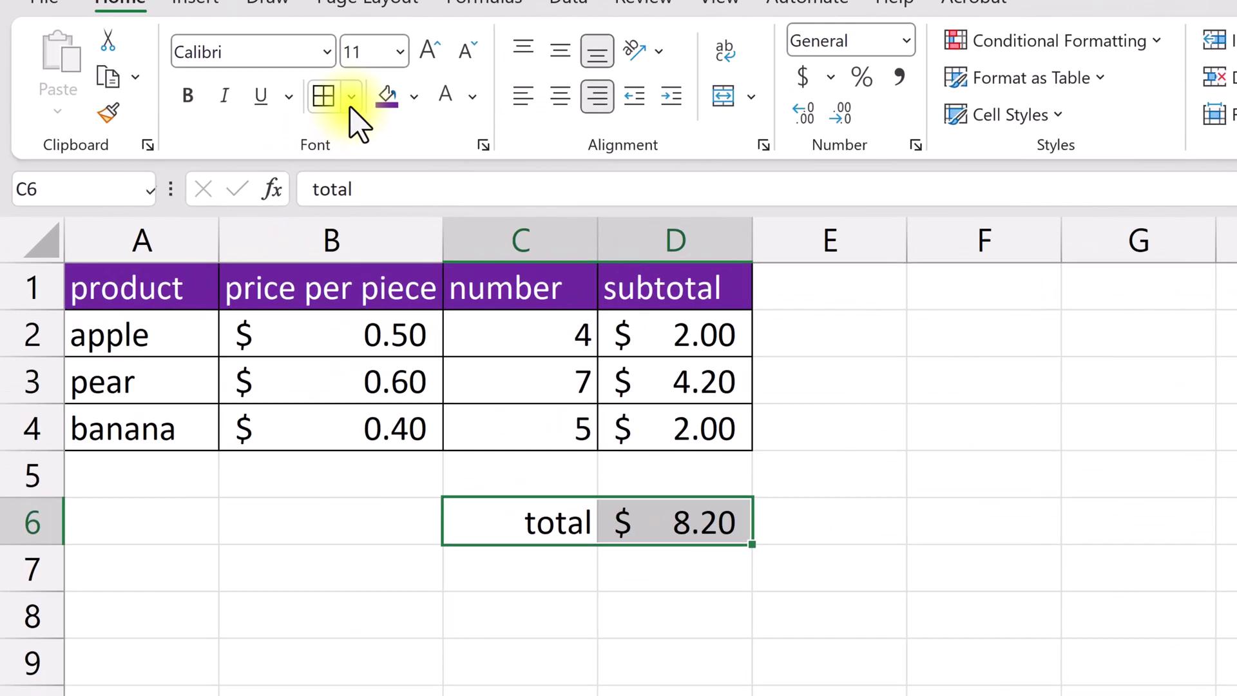
click(241, 131)
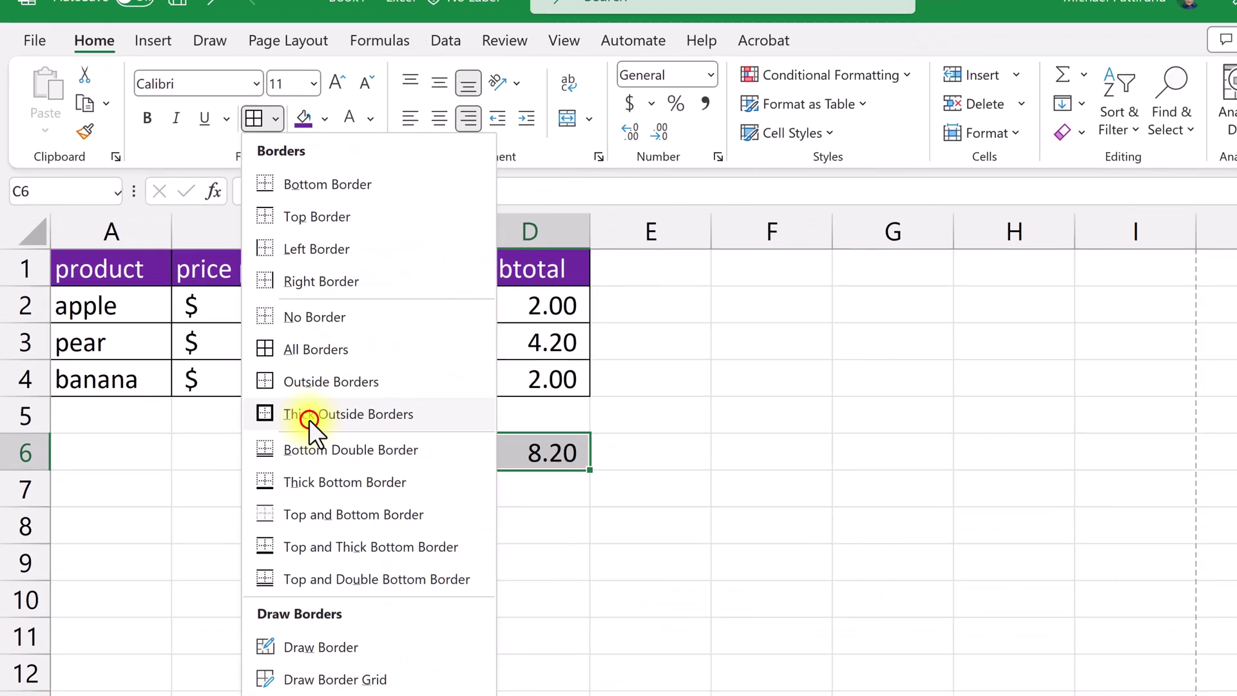
click(455, 524)
key(Down)
key(Down)
key(Left)
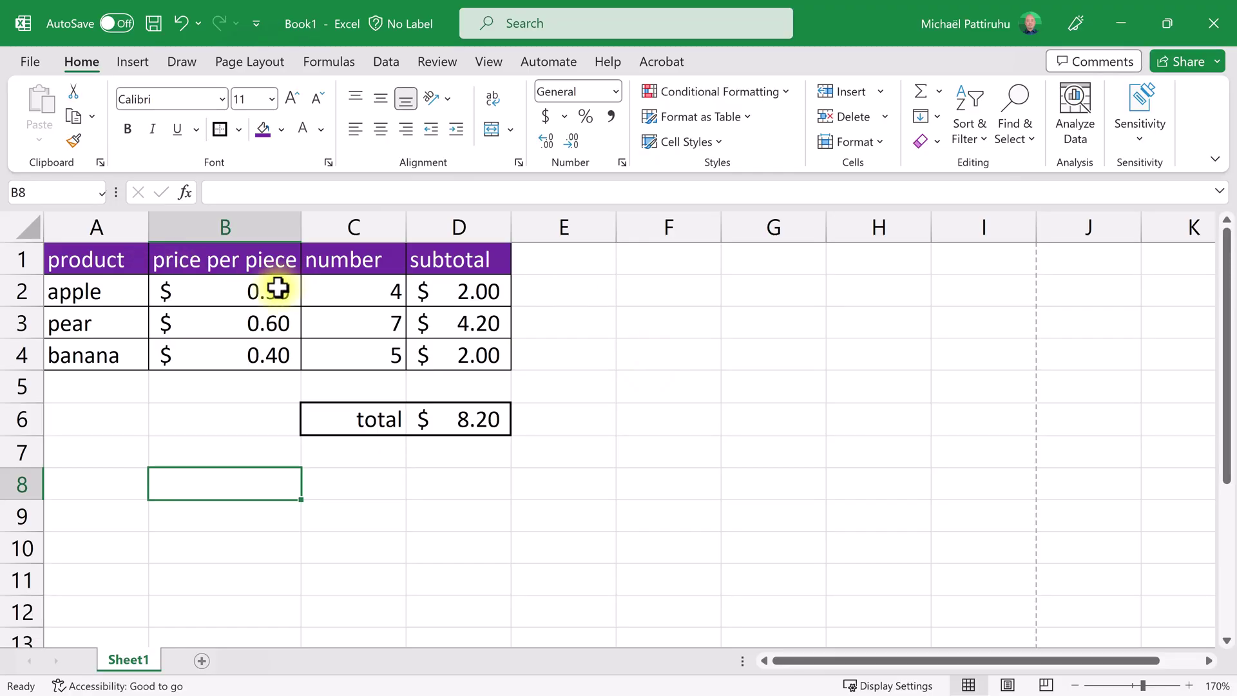
Insert a blank row 1 above the table, shifting the headings to row 2
drag(78, 259, 450, 419)
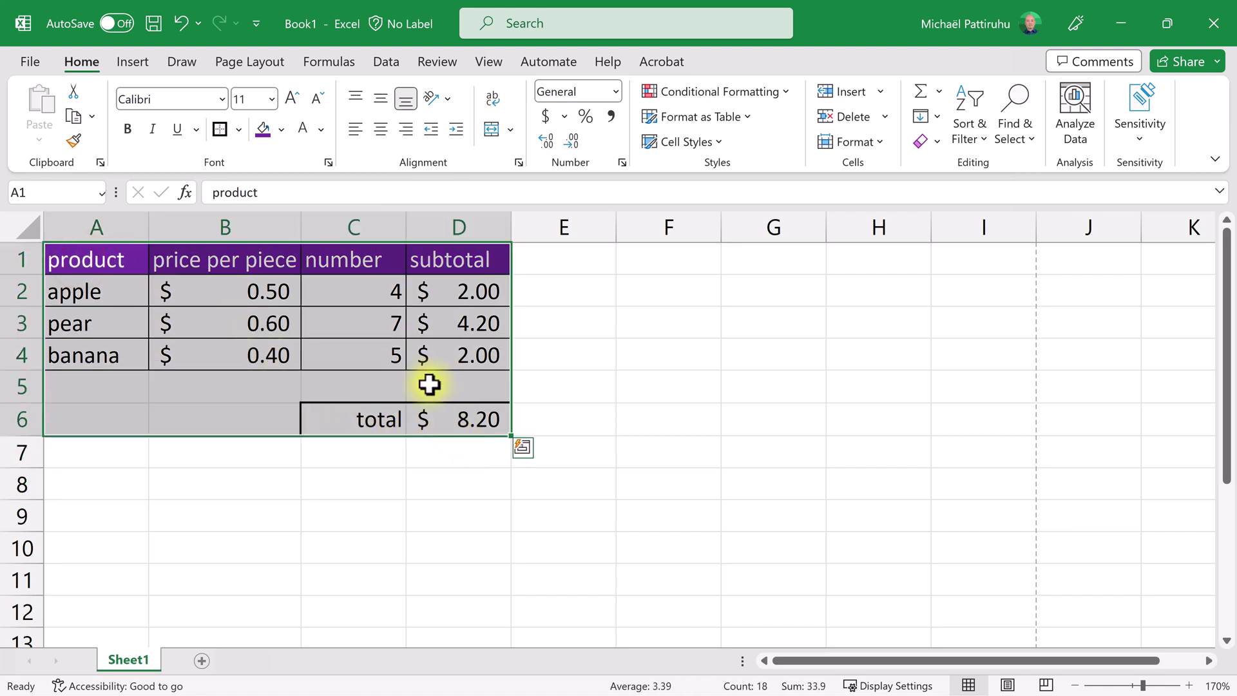
click(207, 470)
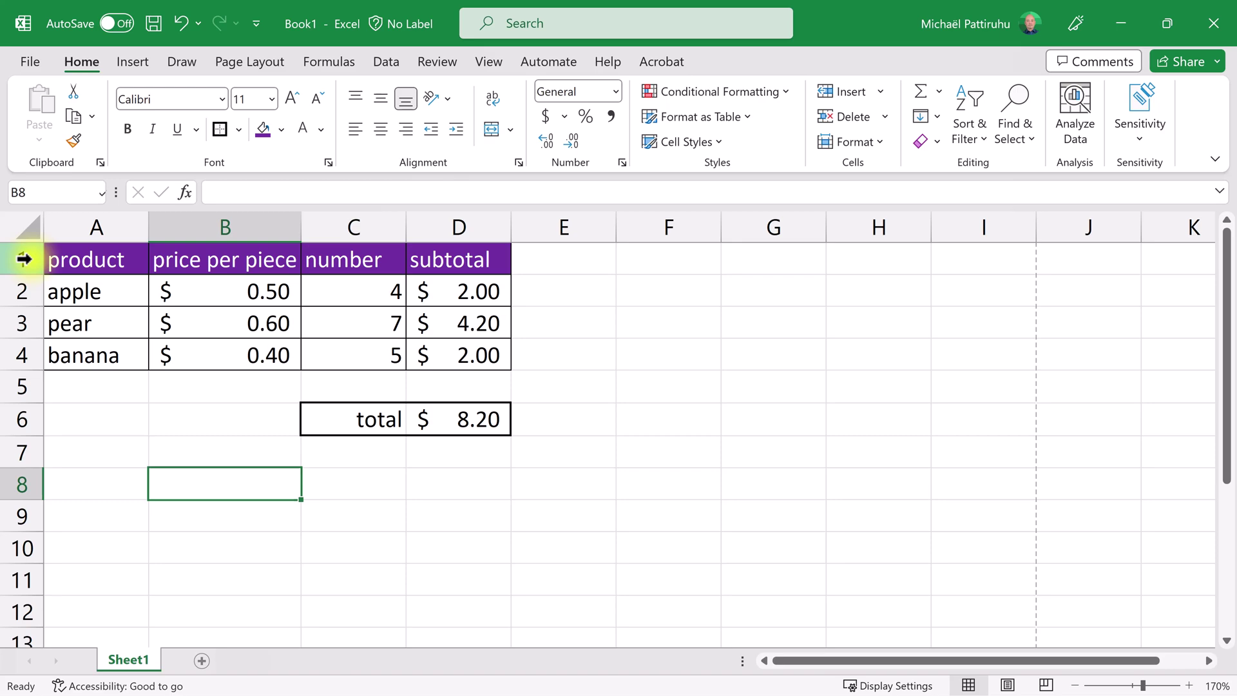
click(24, 259)
right_click(23, 259)
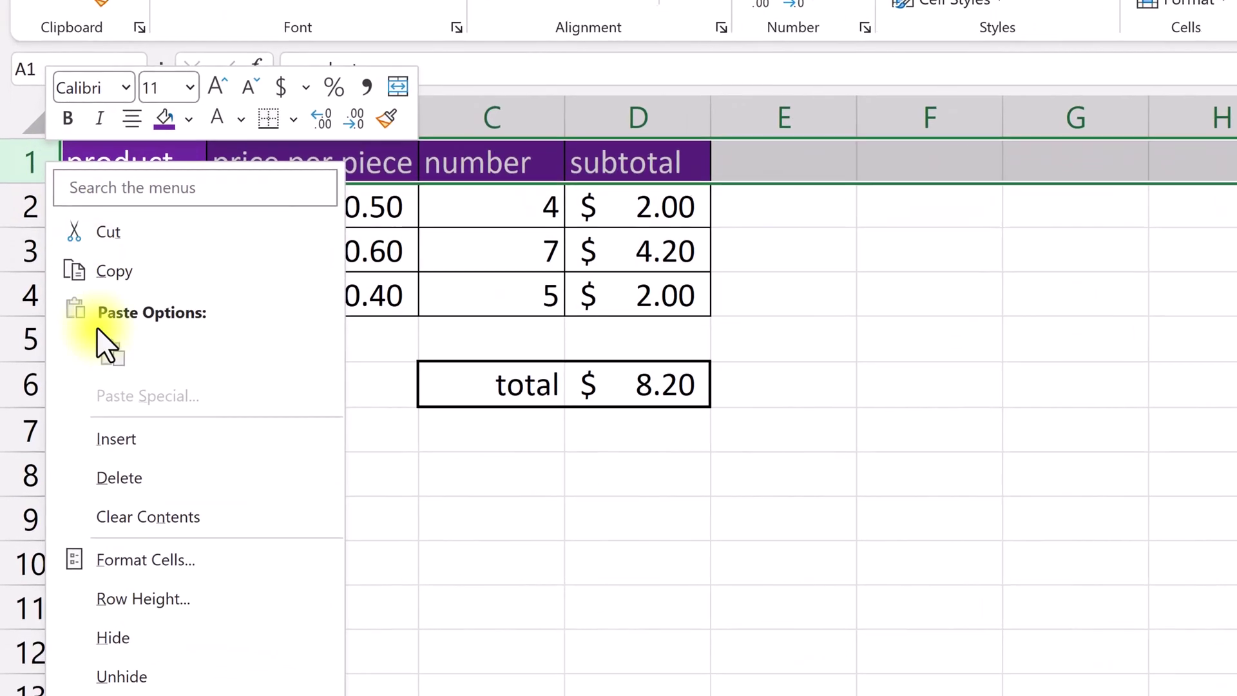
click(117, 438)
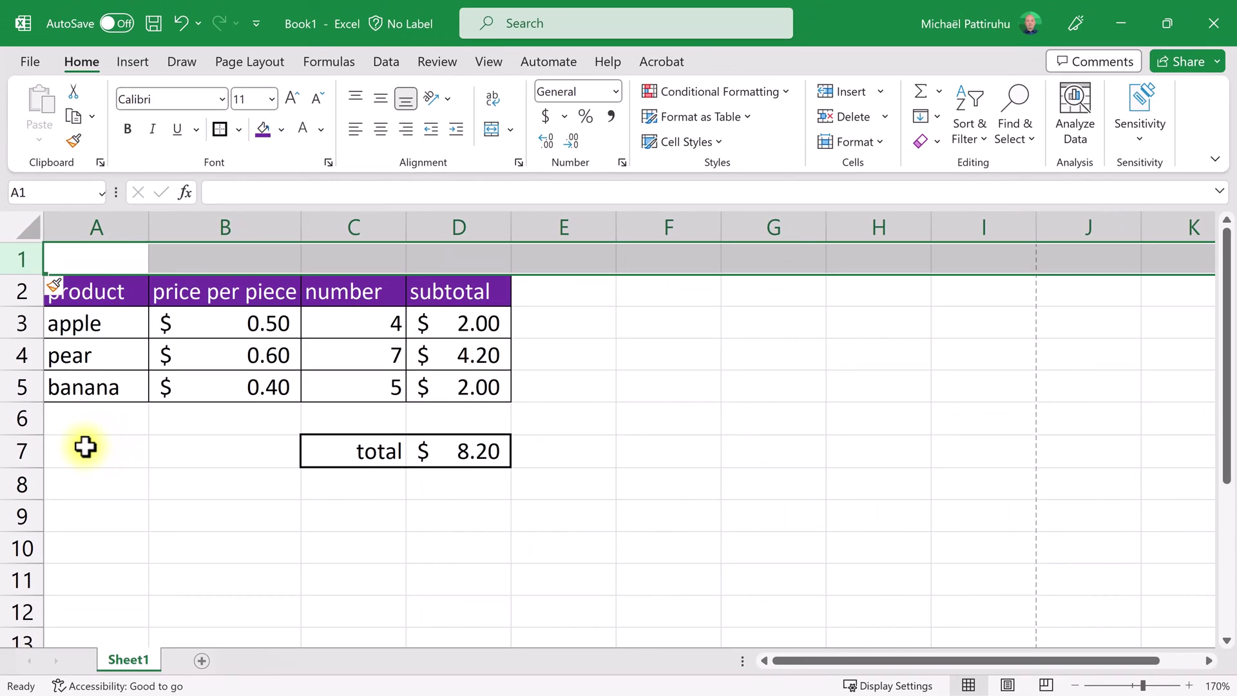
click(82, 258)
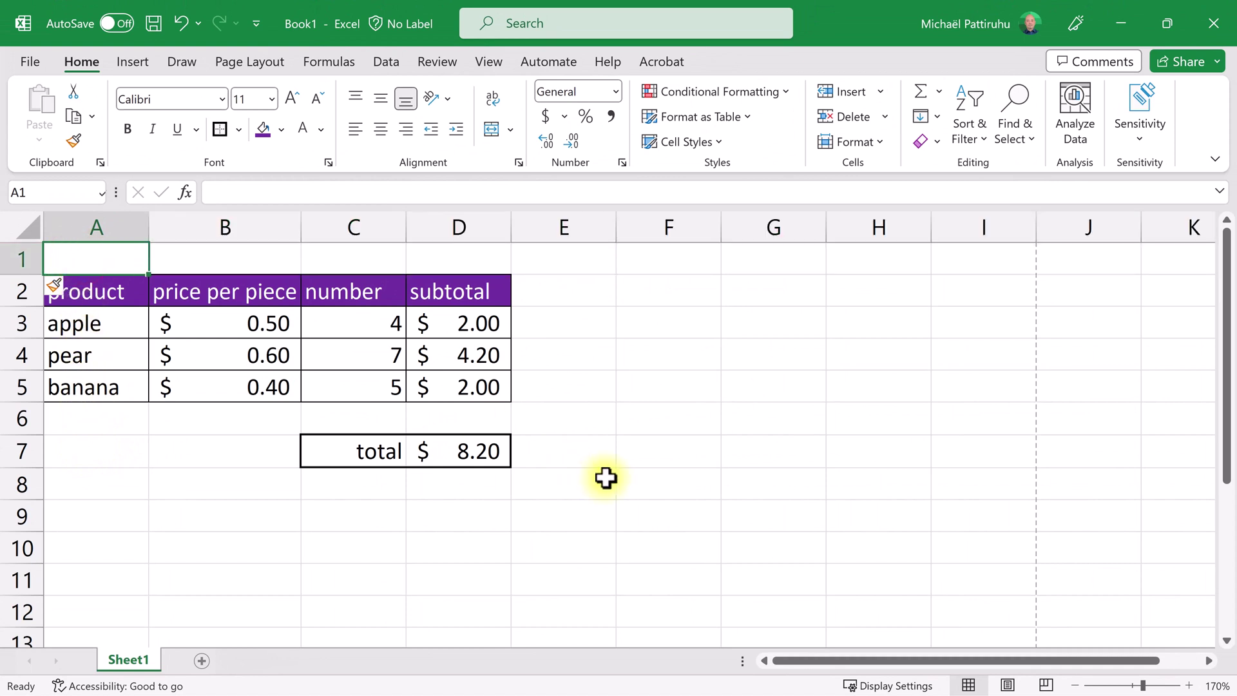
Enter the title 'Grocery list' in A1 and set it to 22 pt
text(Groc)
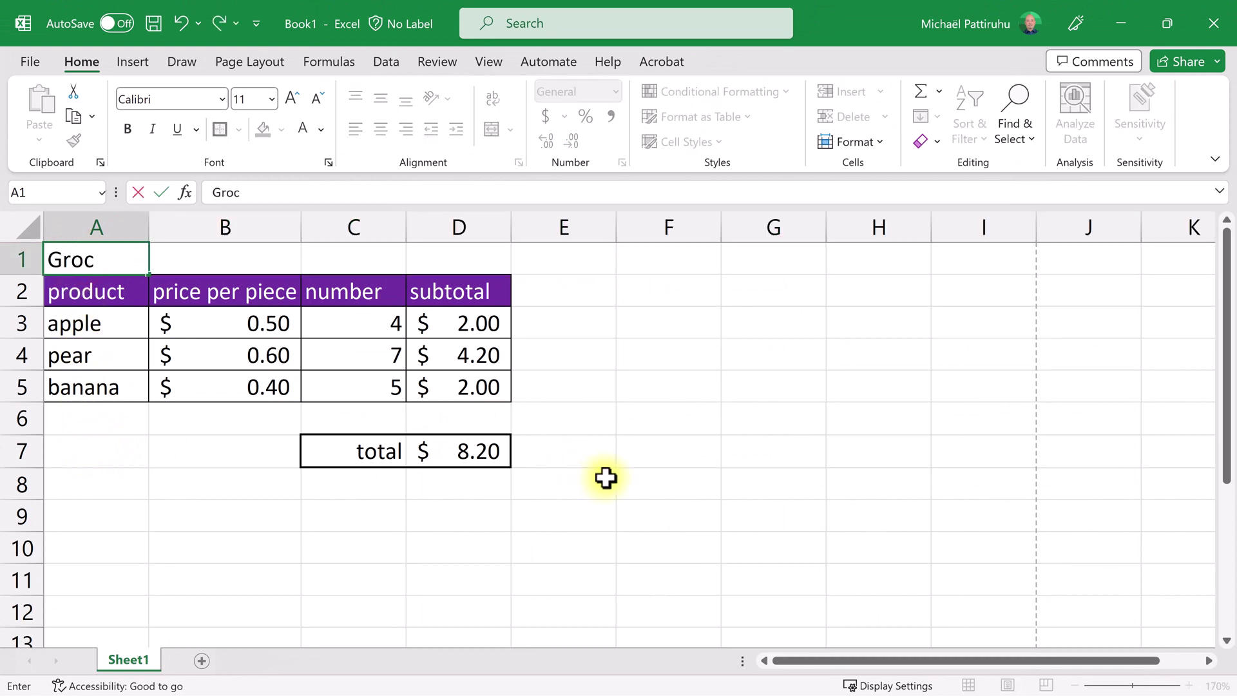
text(ery list)
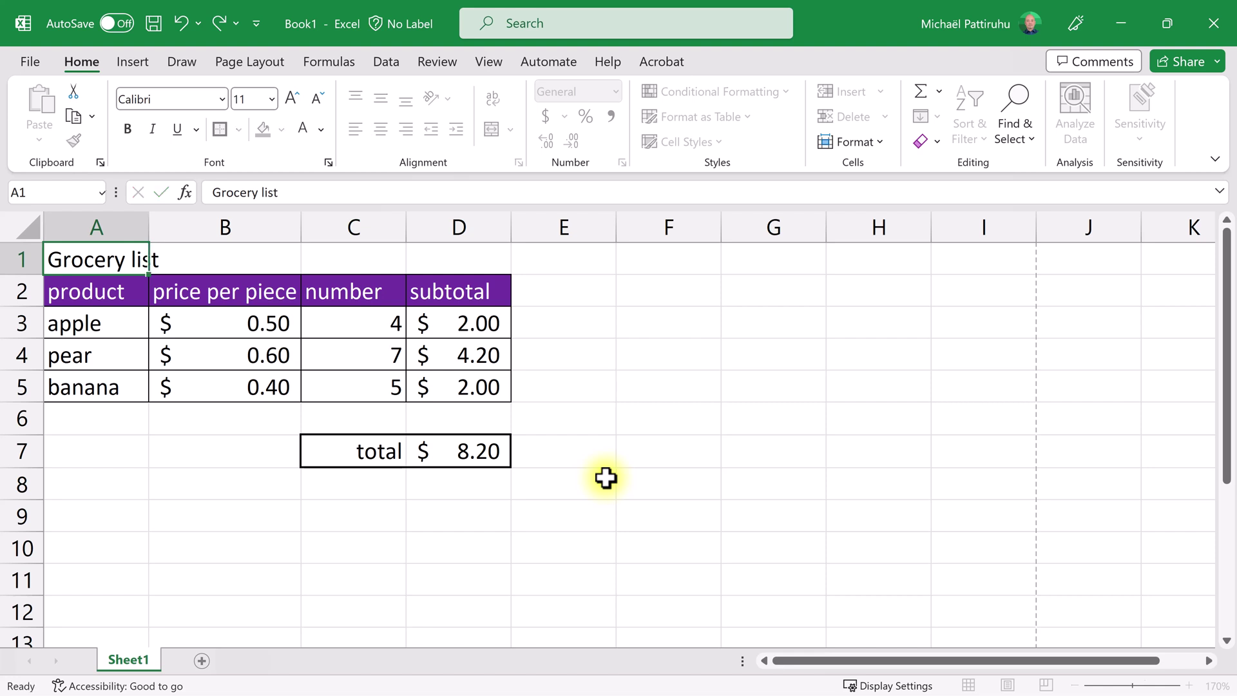
key(Return)
click(89, 257)
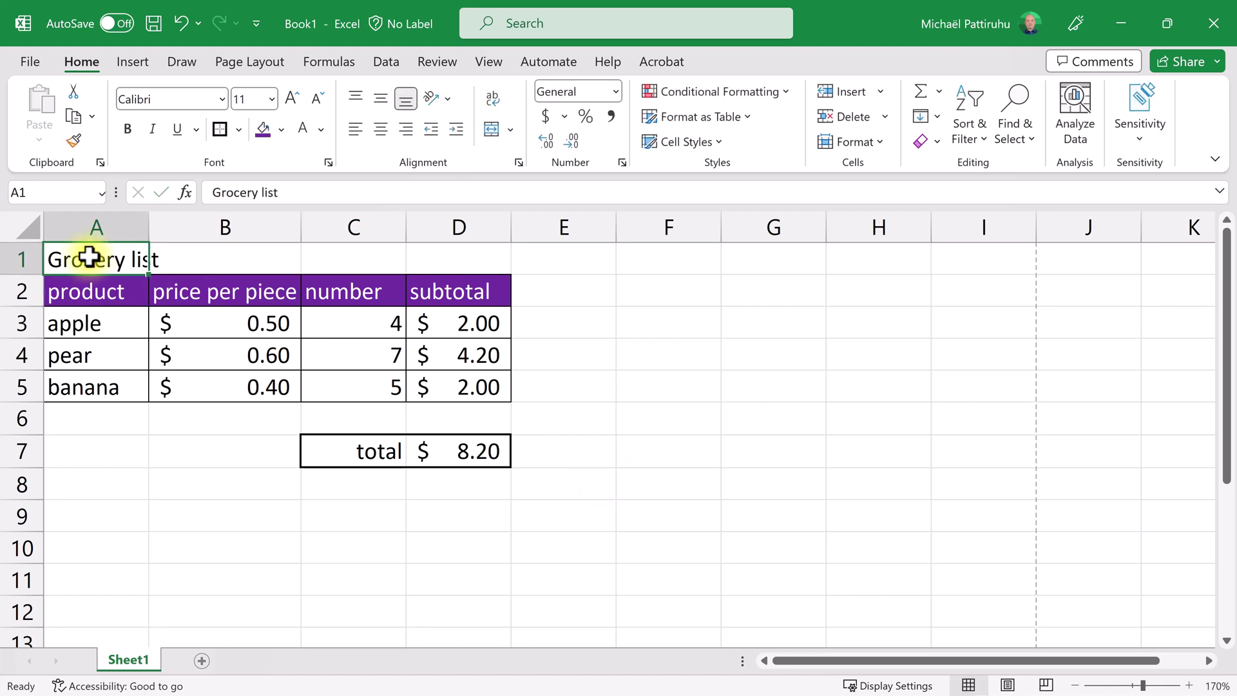
drag(89, 256, 409, 263)
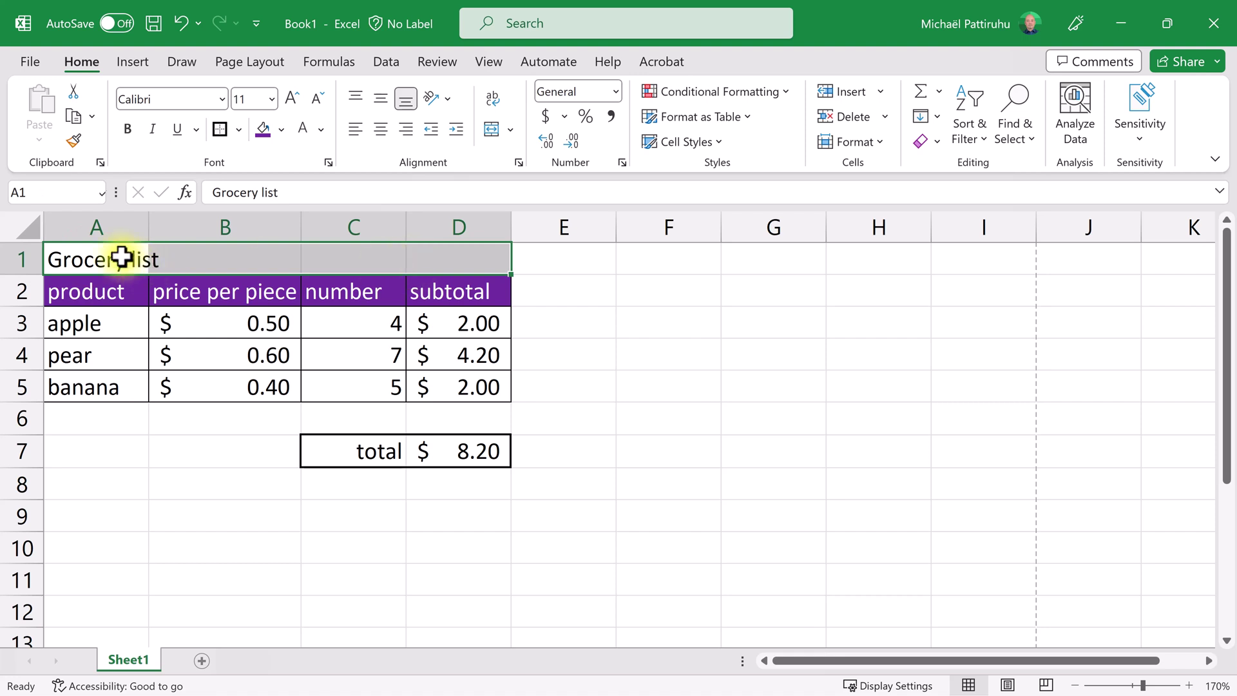
click(122, 258)
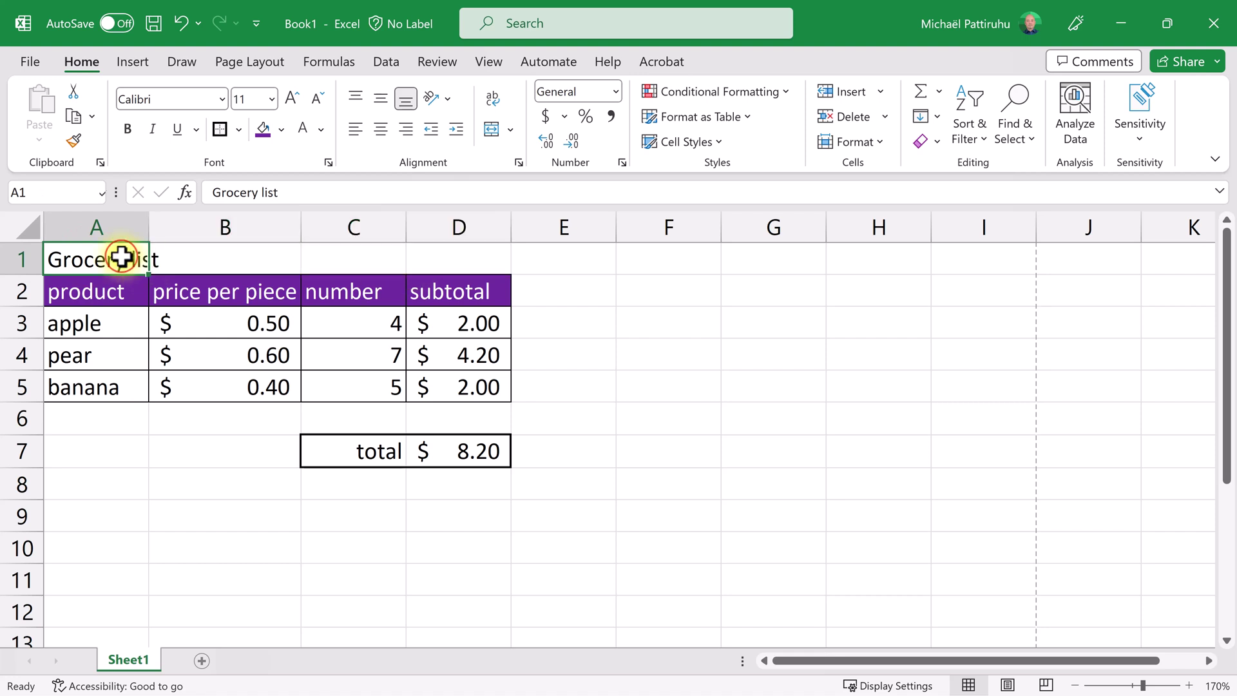
click(269, 100)
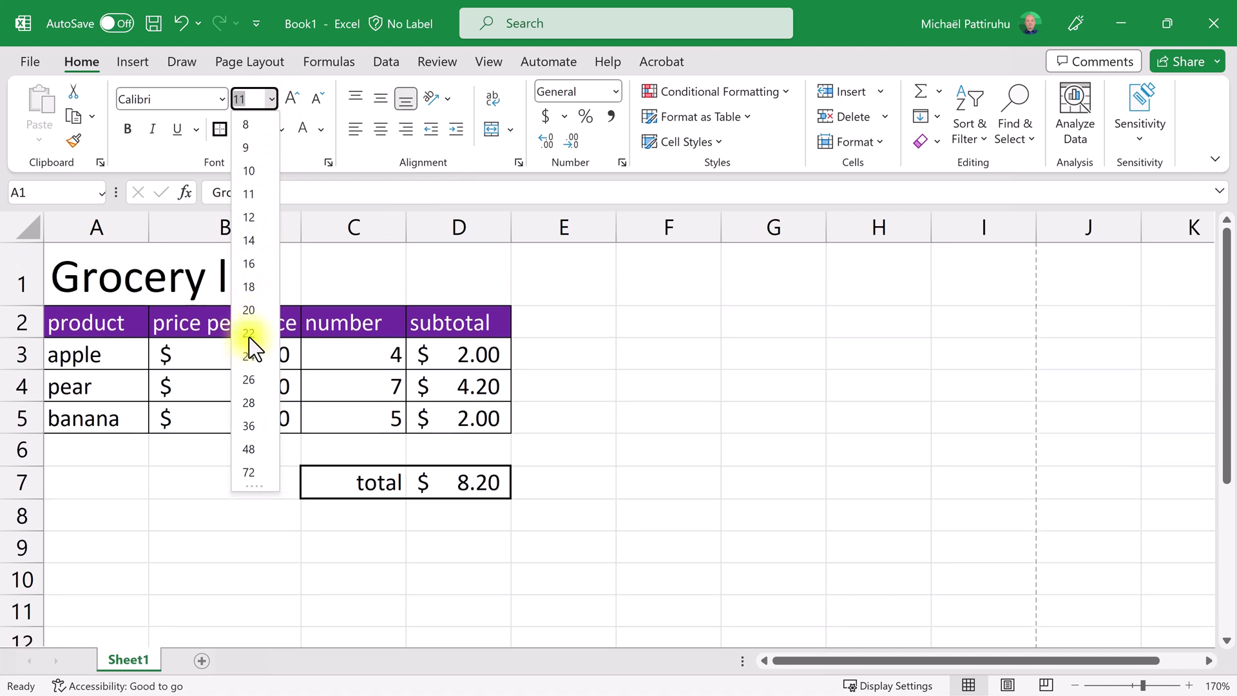
click(249, 336)
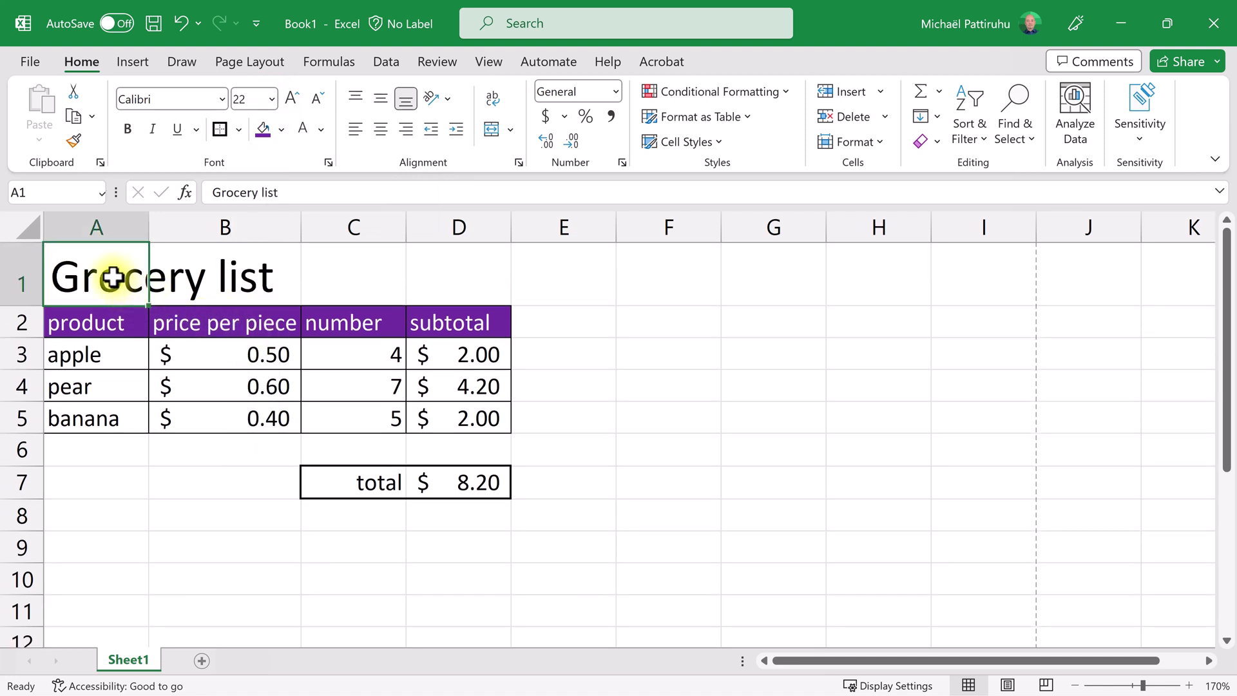
Merge and centre the title across A1:D1
drag(113, 277, 442, 270)
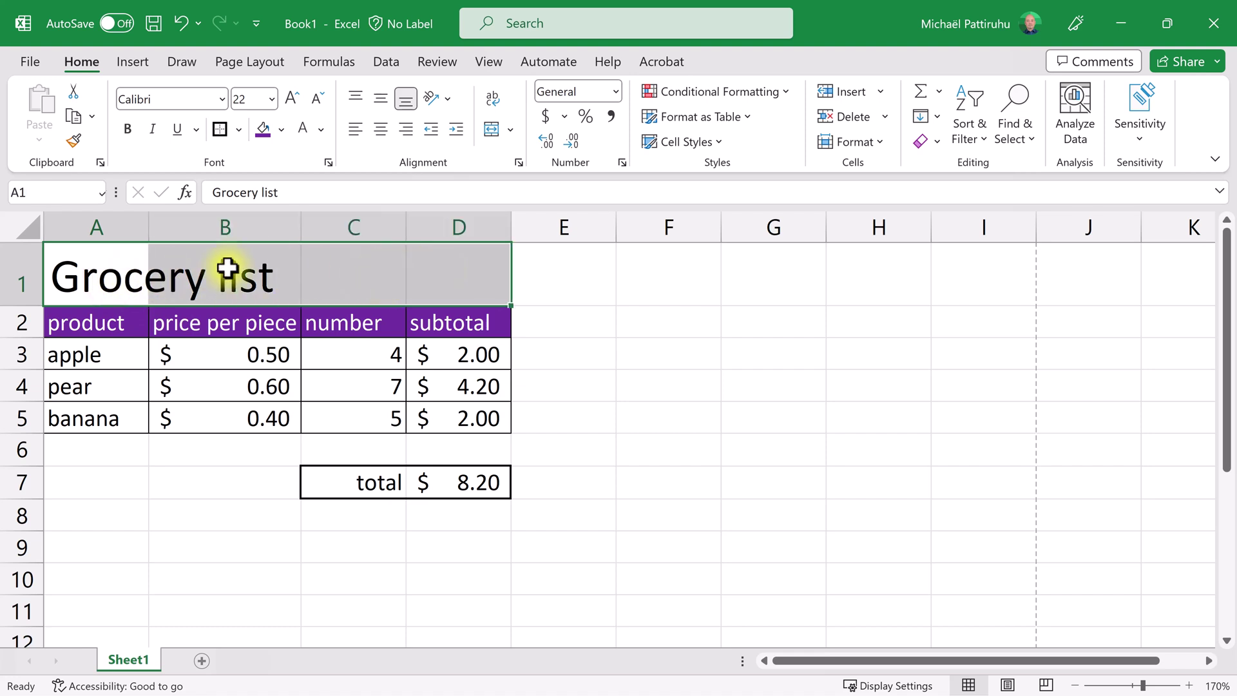
click(95, 269)
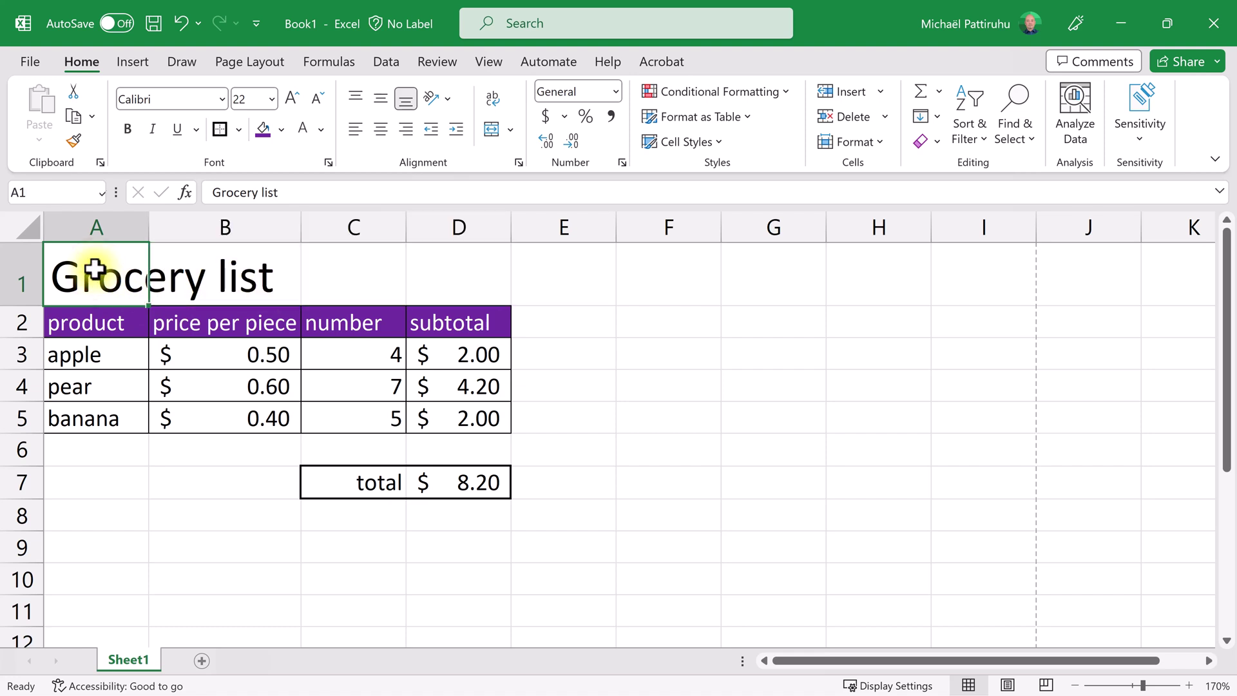
drag(95, 270, 447, 272)
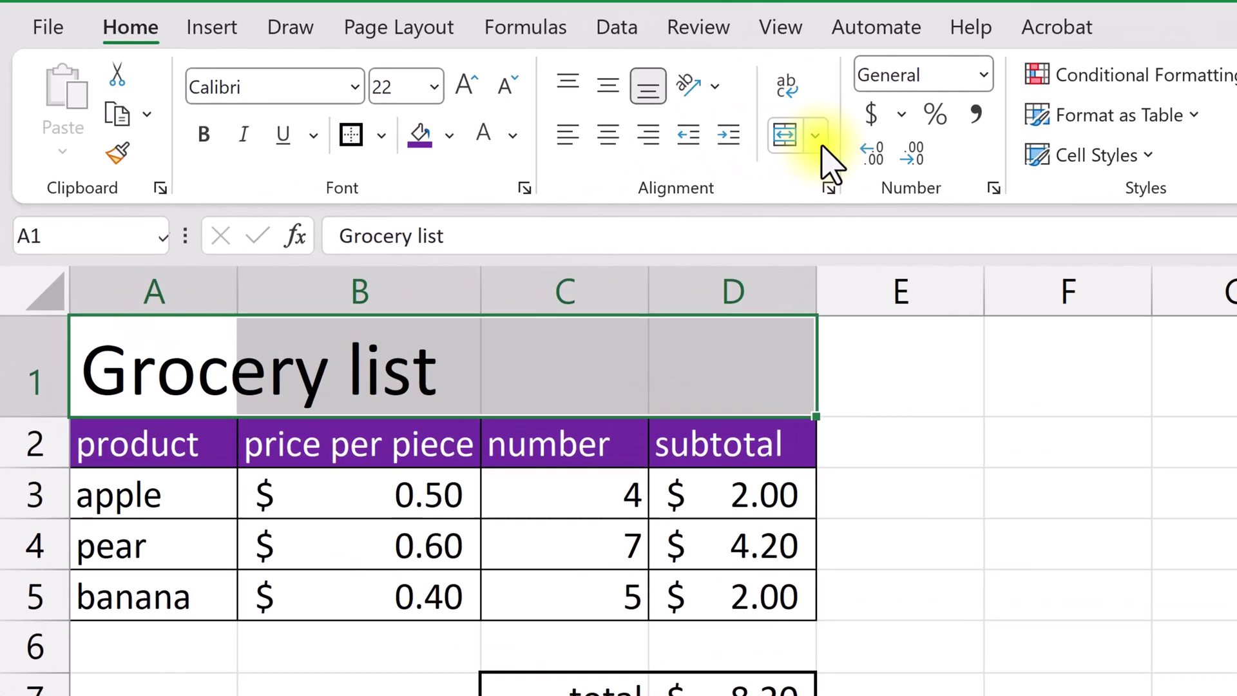
click(510, 129)
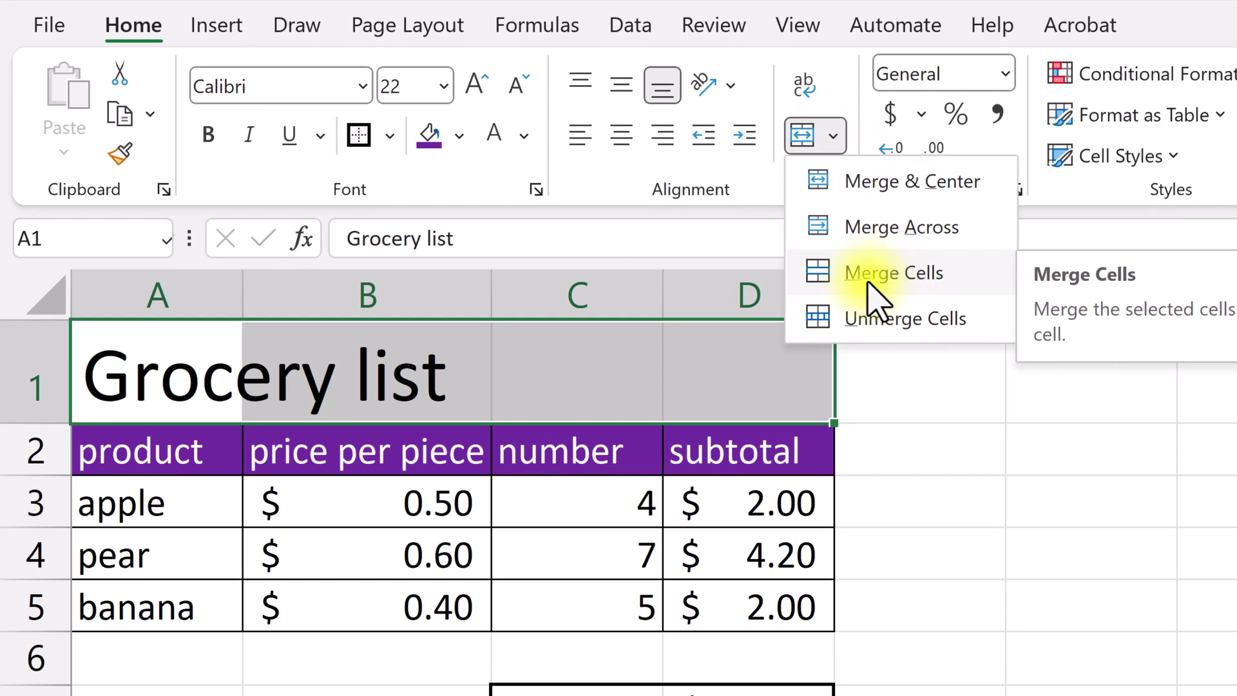
click(877, 190)
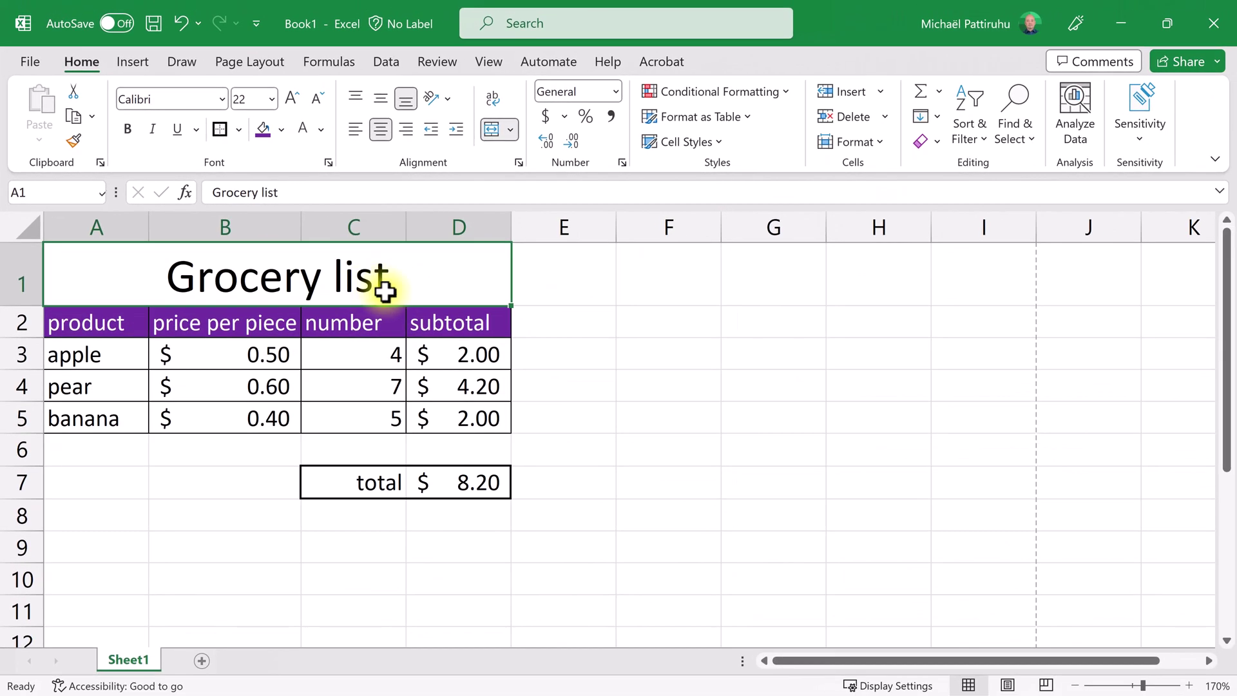
click(651, 378)
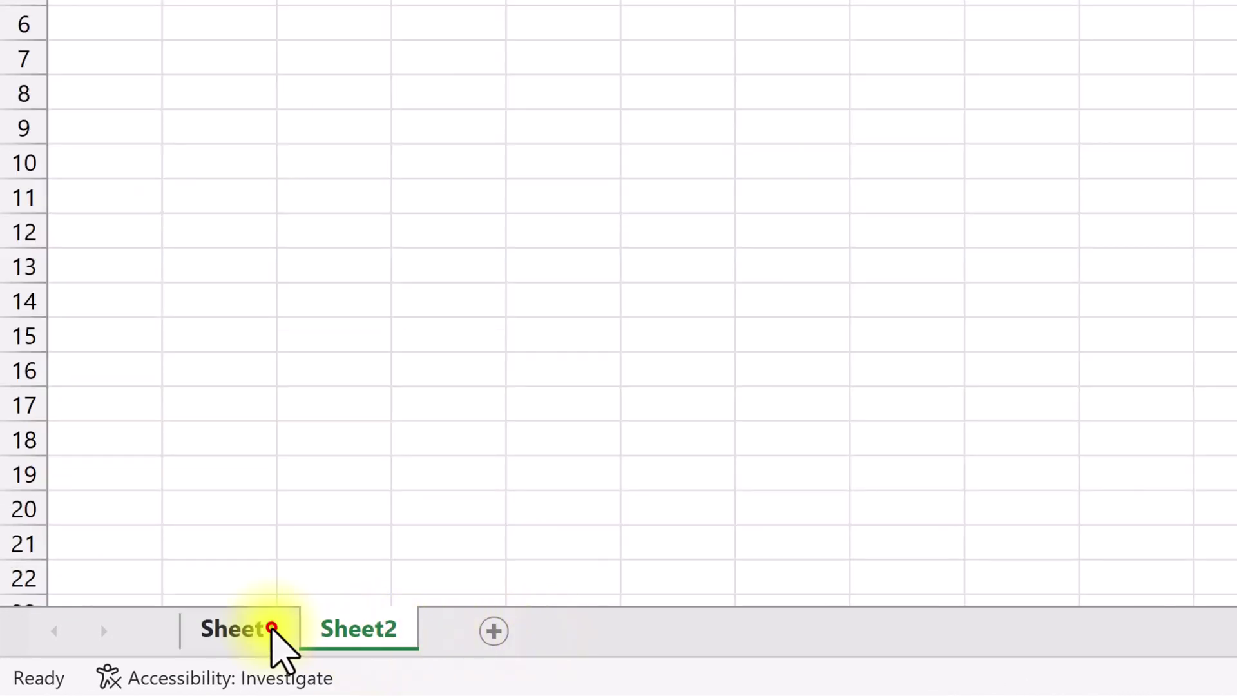
Check that Sheet2 is empty, then delete Sheet2 from the workbook
click(268, 630)
click(308, 630)
click(252, 630)
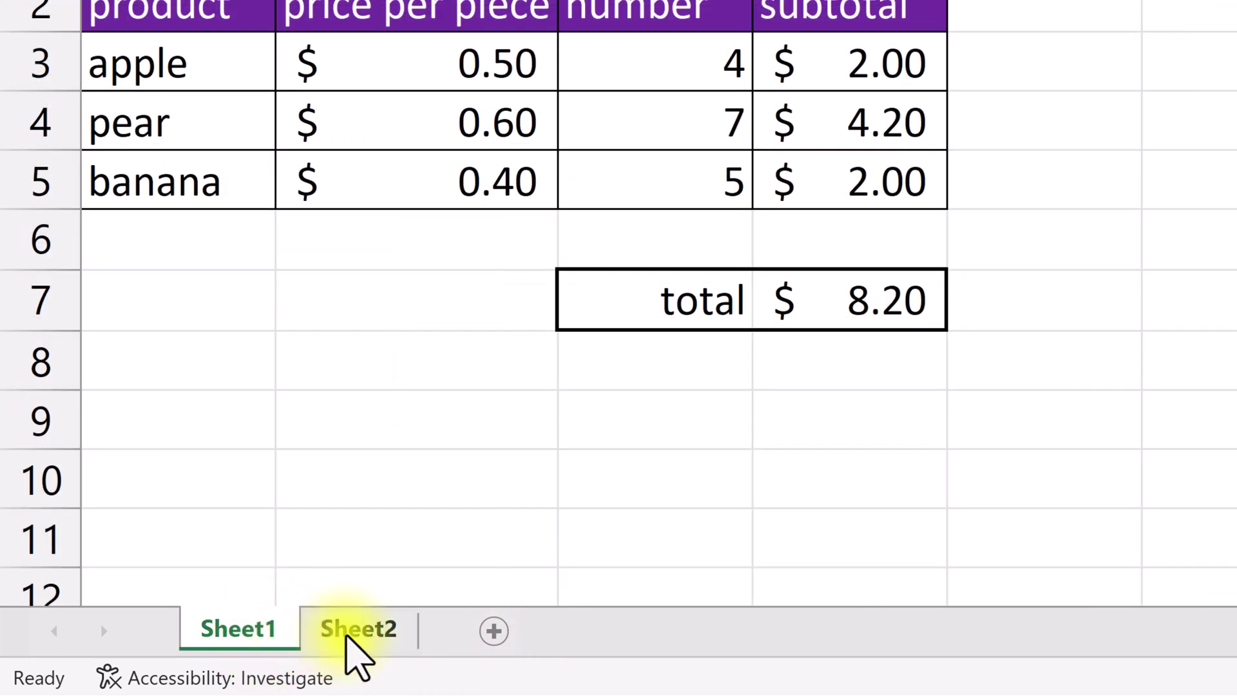
click(348, 631)
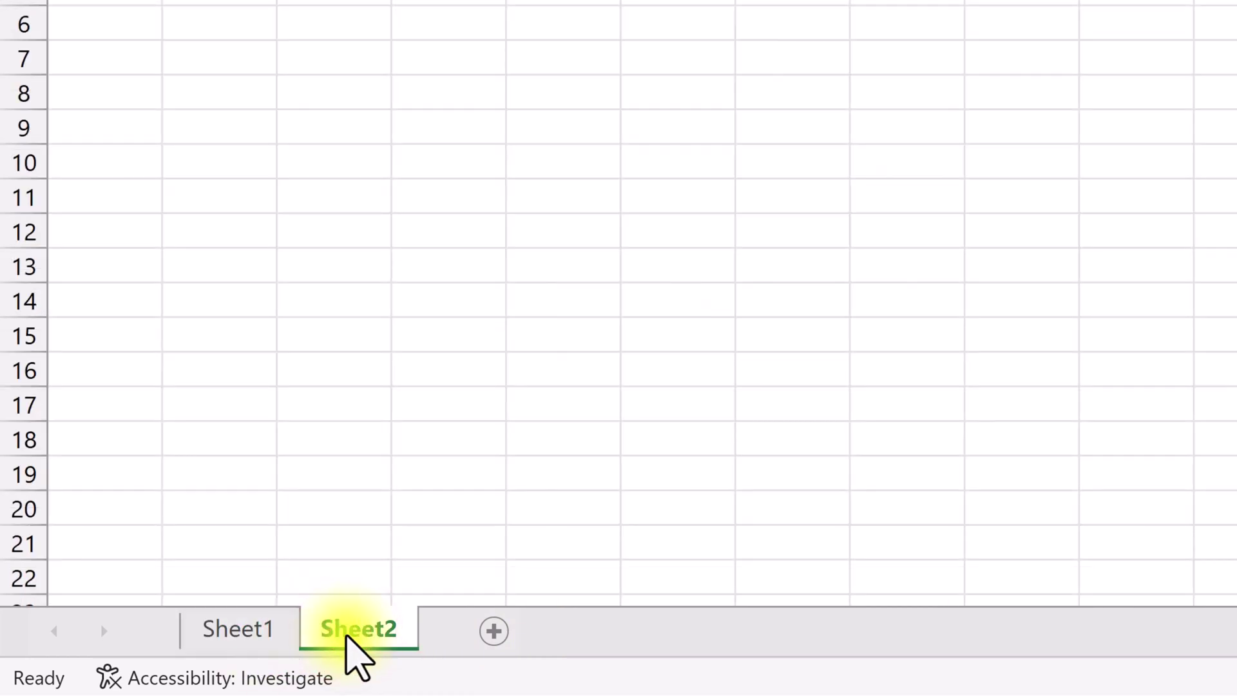
right_click(346, 635)
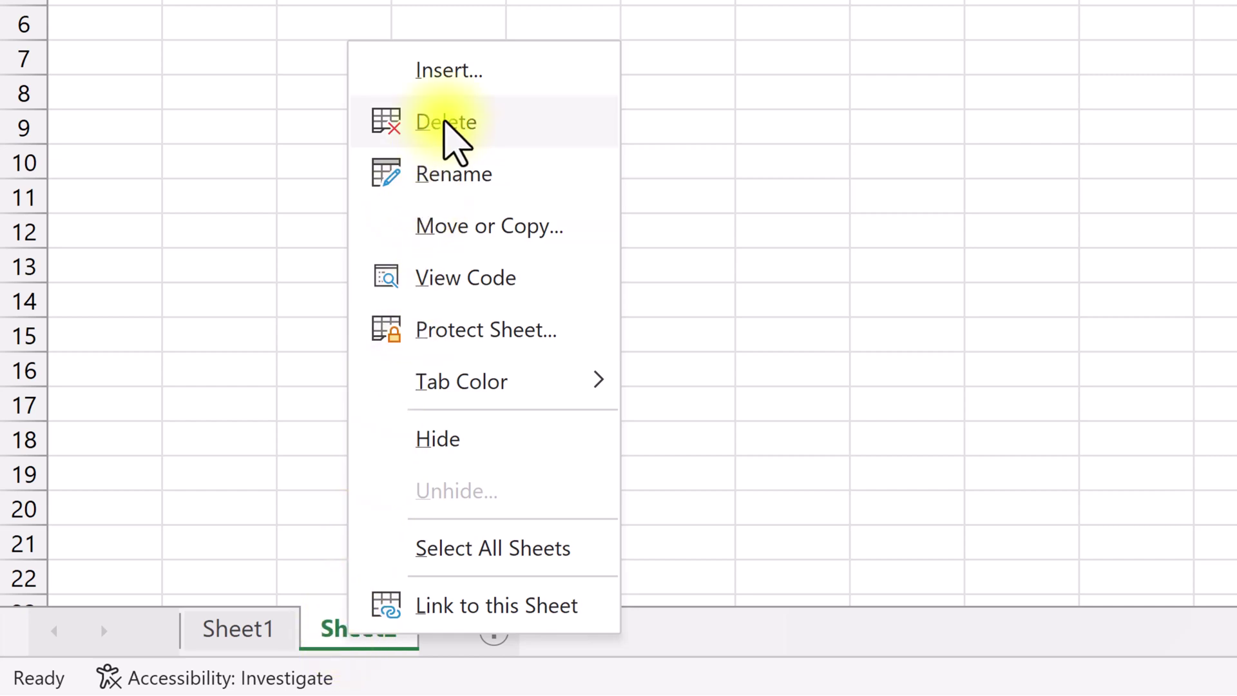
click(445, 123)
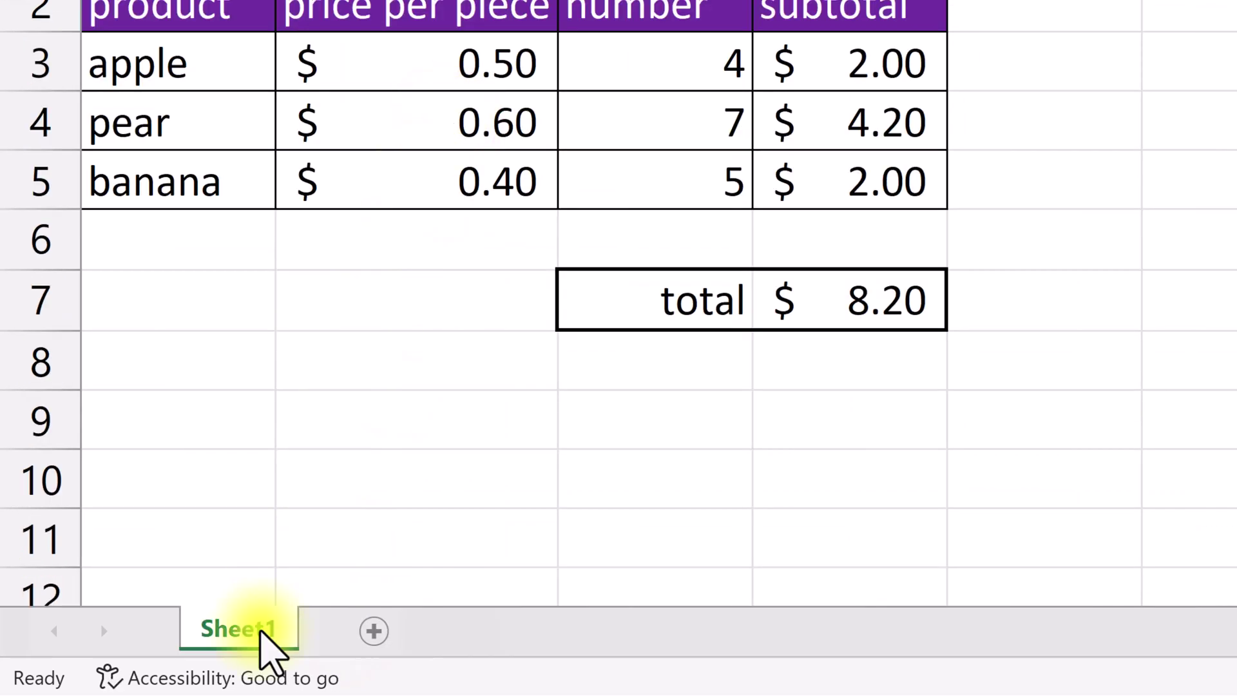
Rename the Sheet1 tab holding the grocery table to 'week 41'
double_click(261, 630)
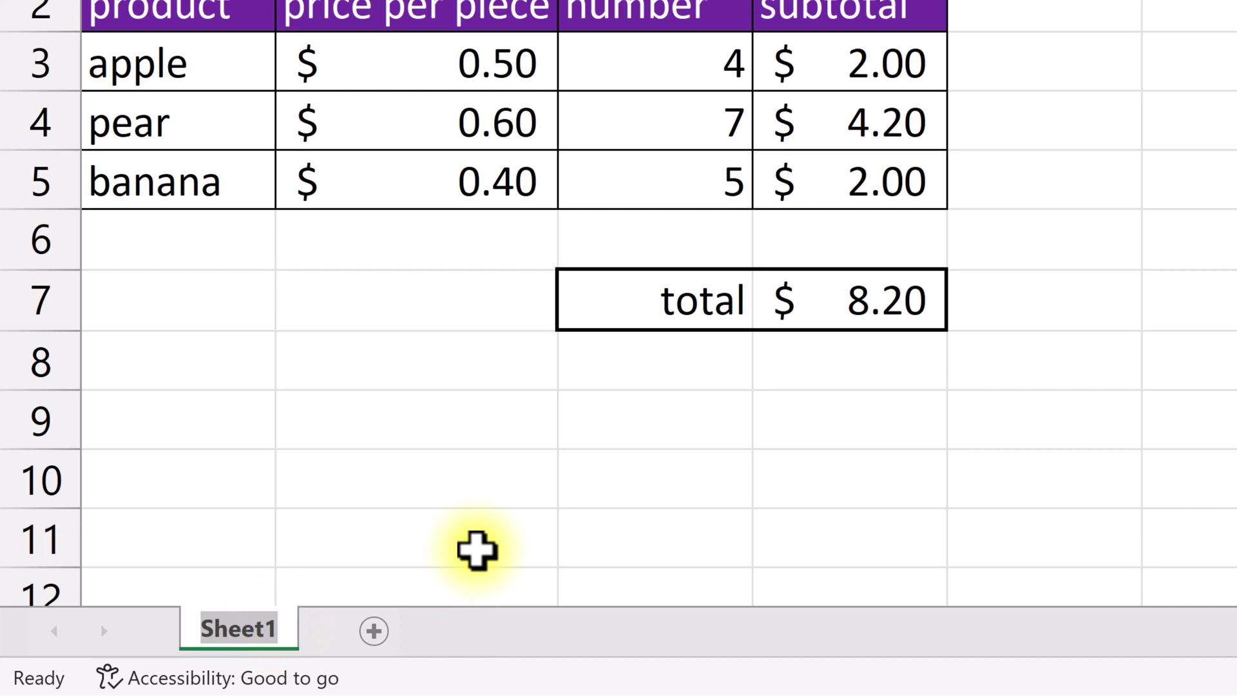
text(week)
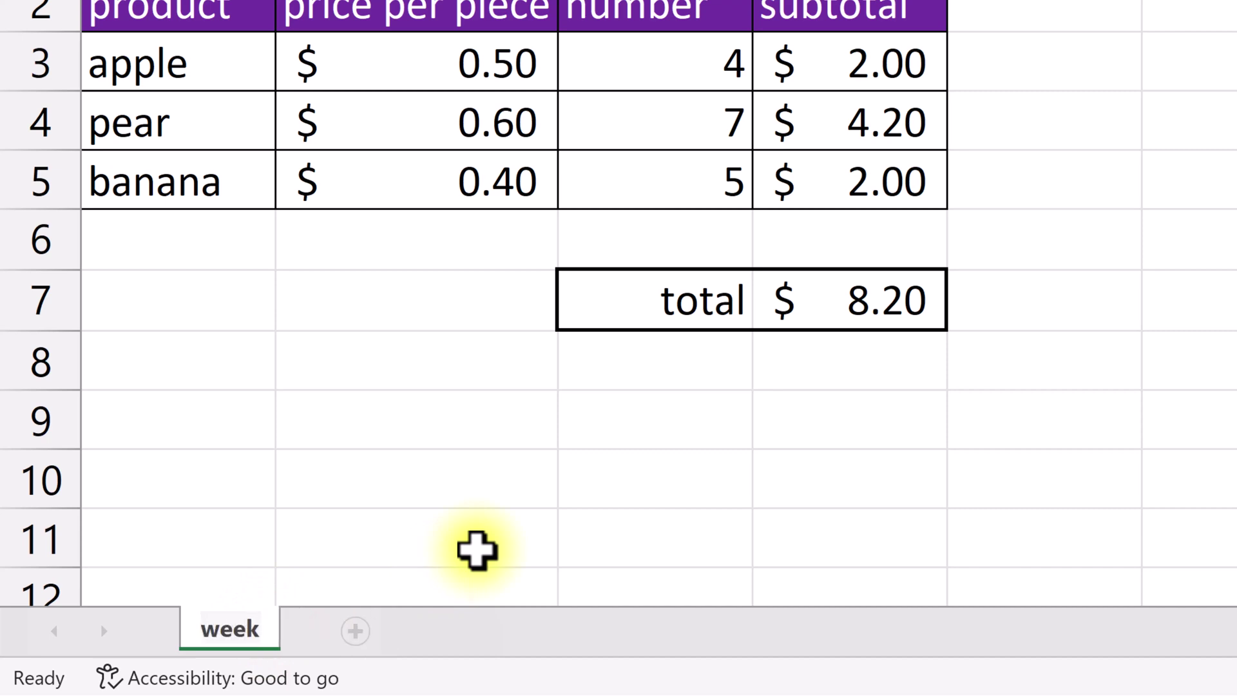
text( 41)
key(Return)
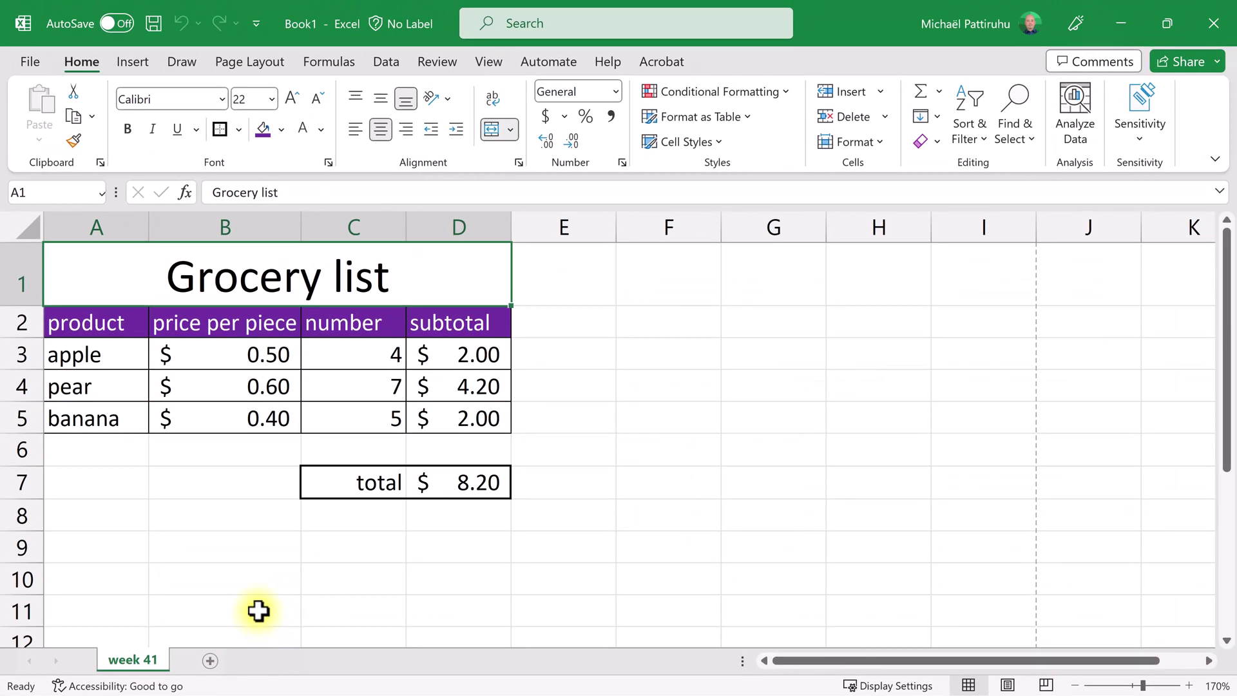
click(258, 610)
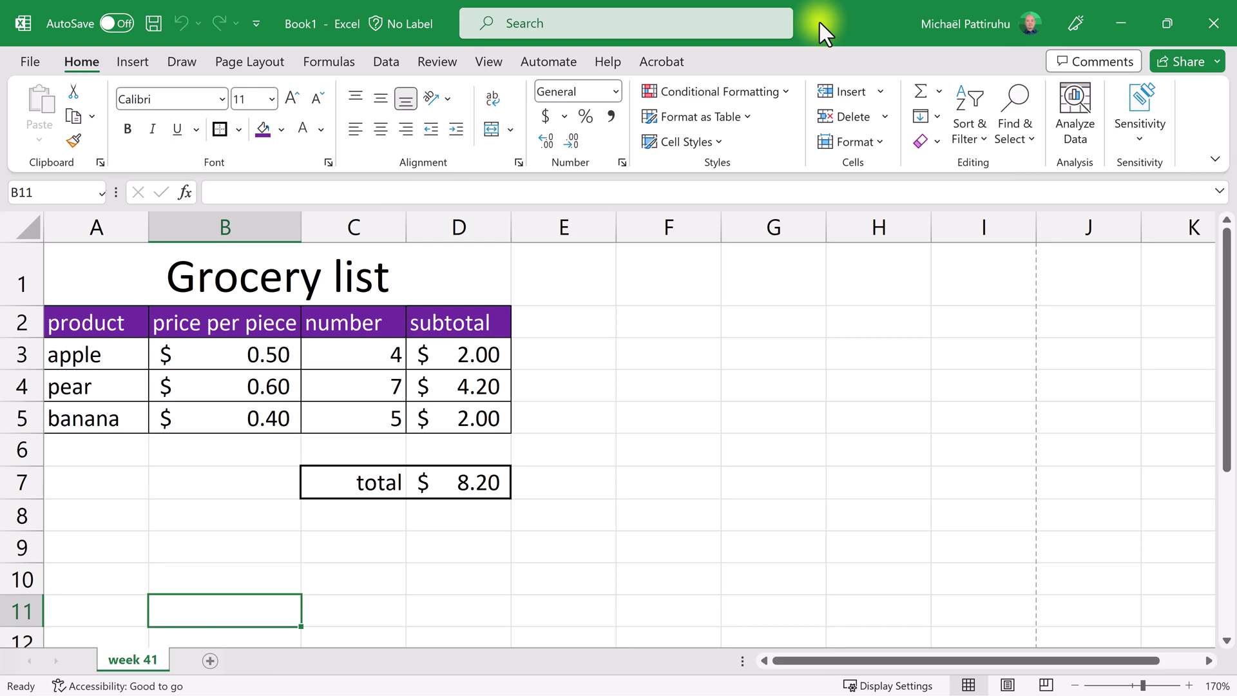
Save the workbook on the Desktop as 'grocery list', keeping the Excel Workbook (*.xlsx) format
click(28, 62)
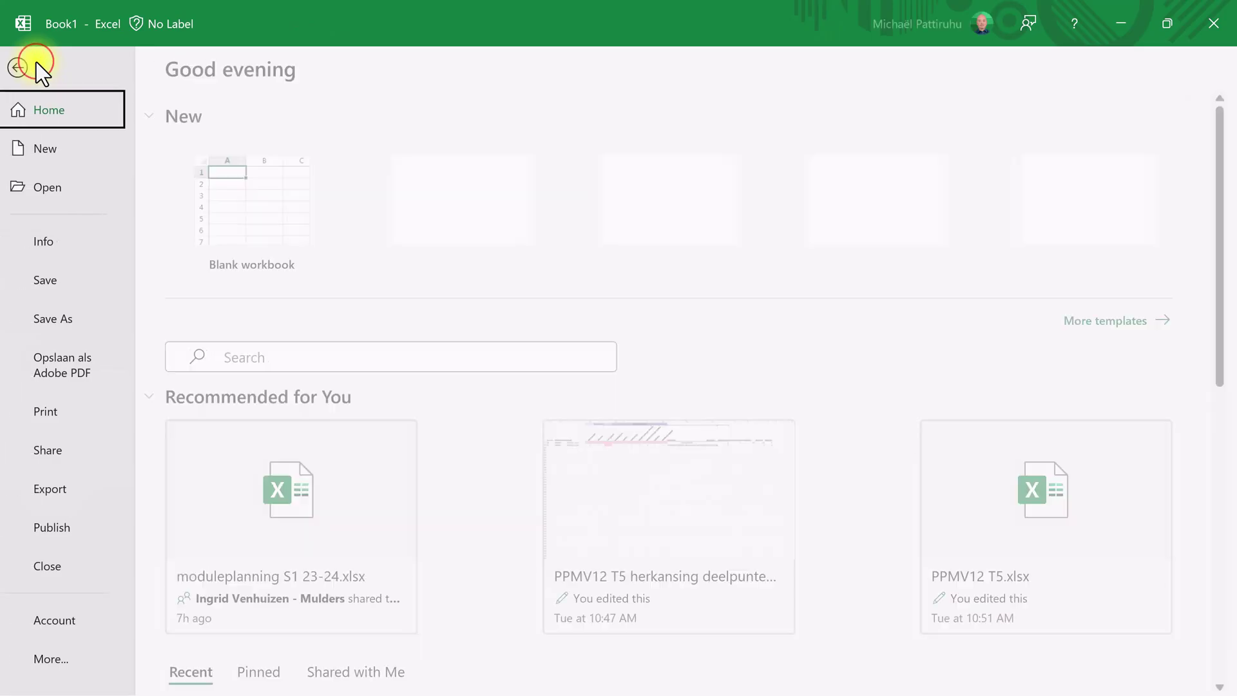
click(74, 323)
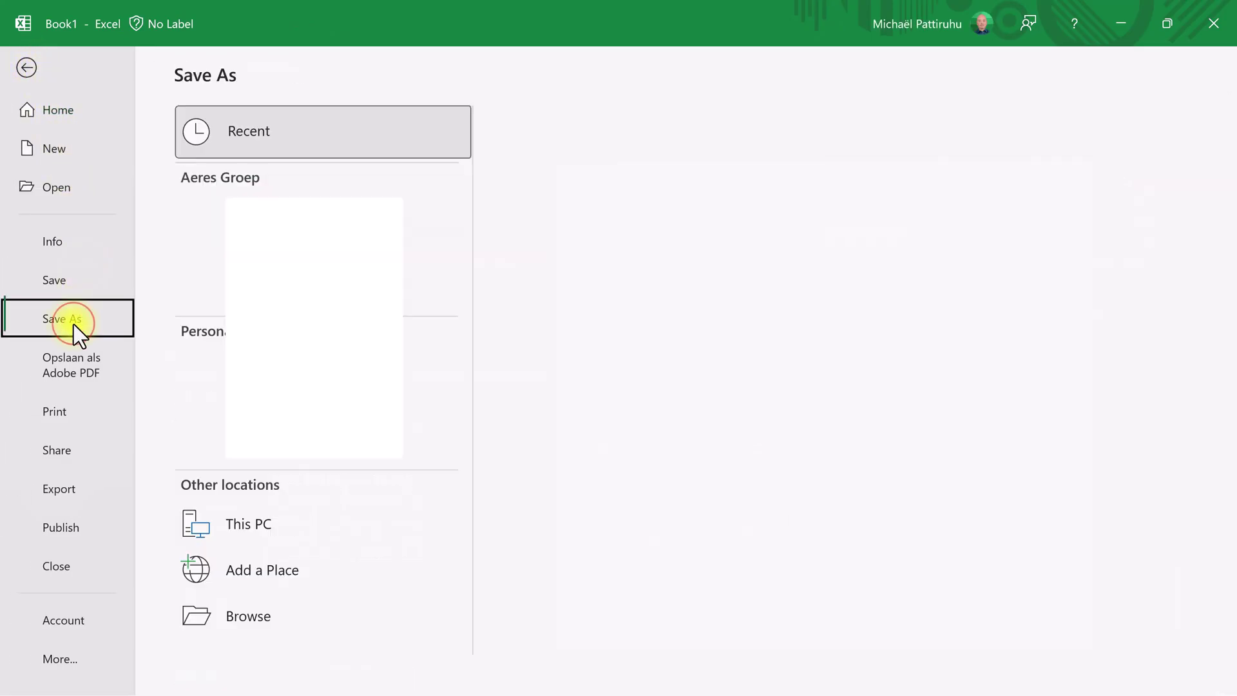
click(269, 615)
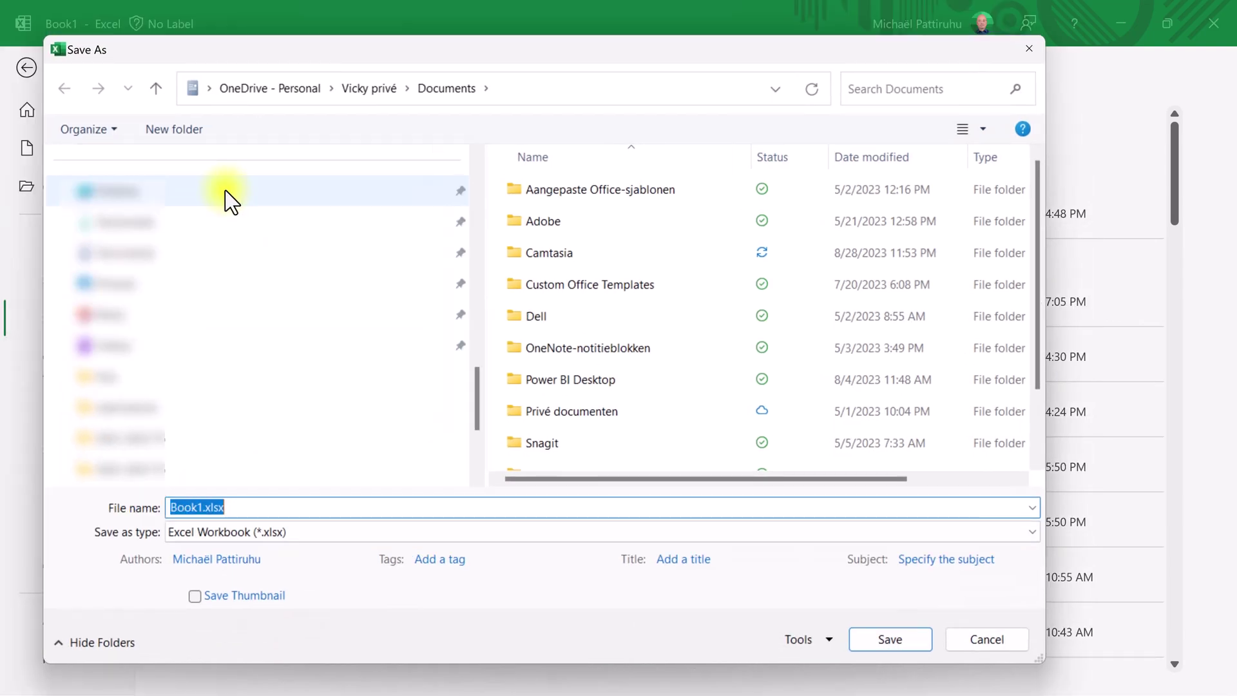
click(225, 191)
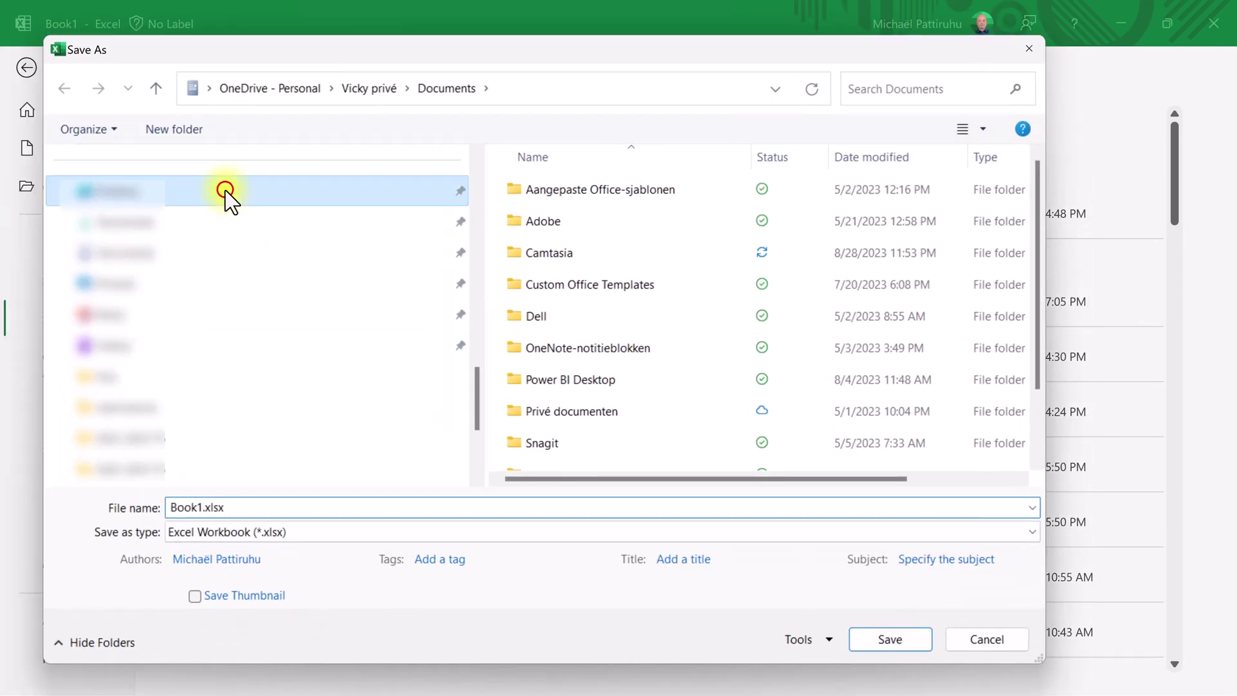
click(482, 507)
text(gr)
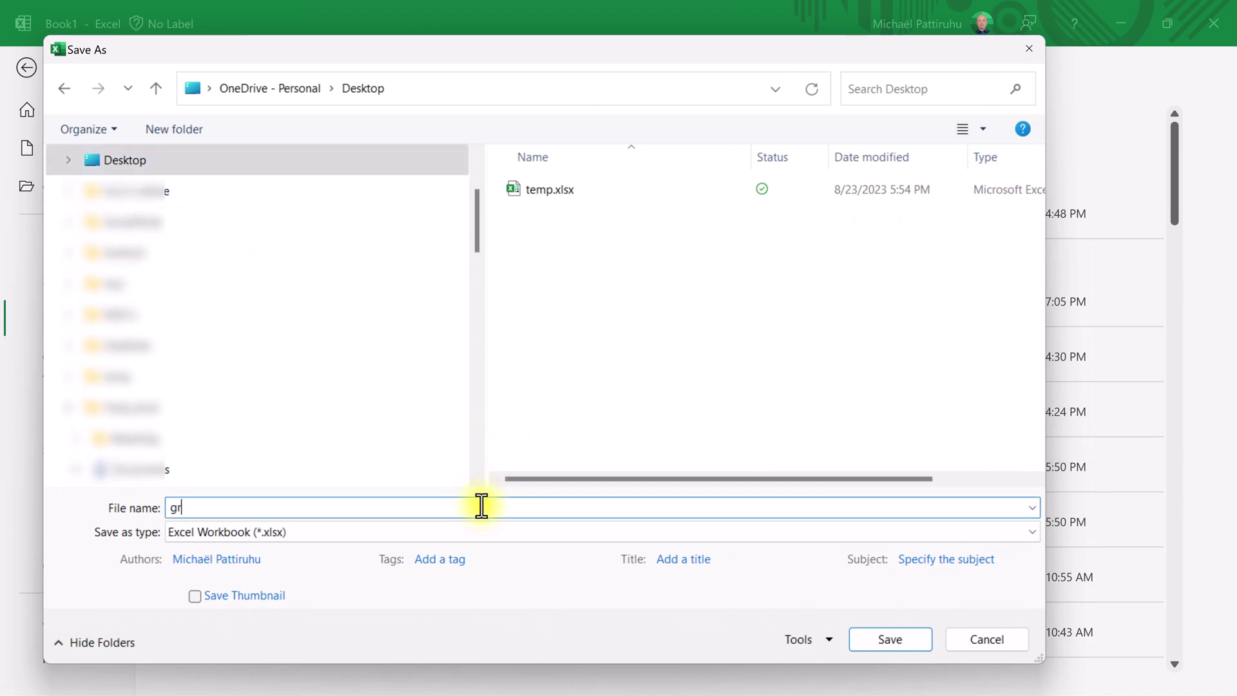
text(ocery list)
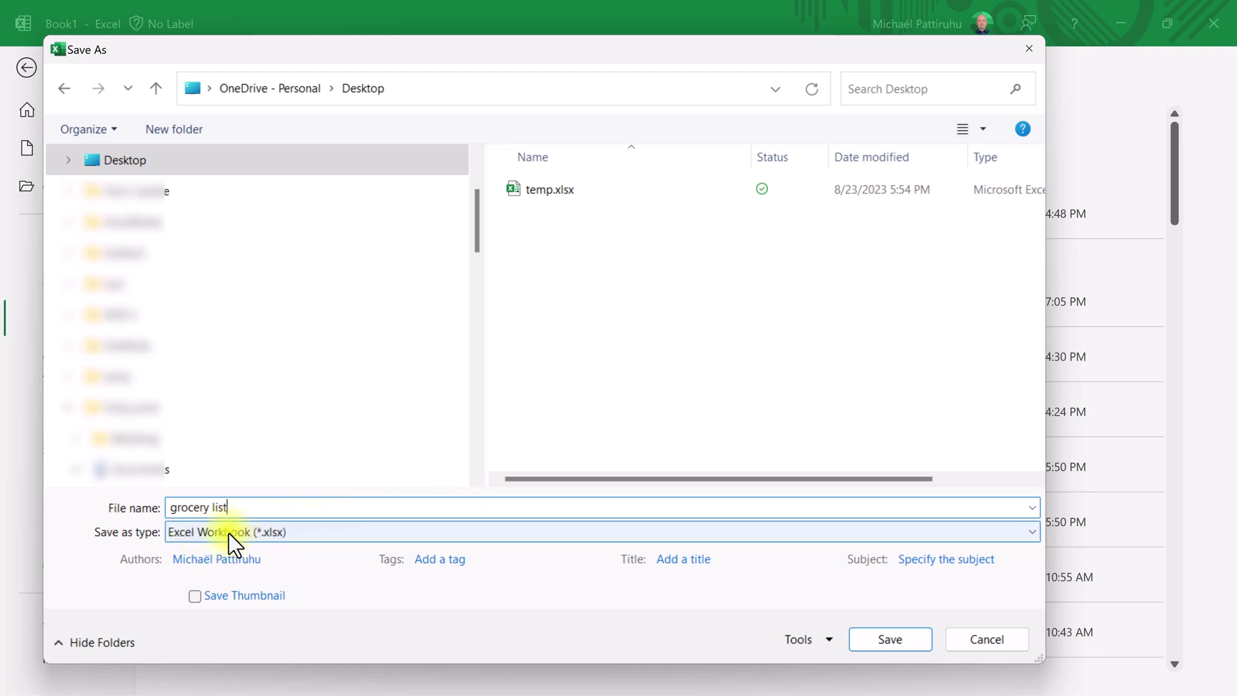
click(316, 533)
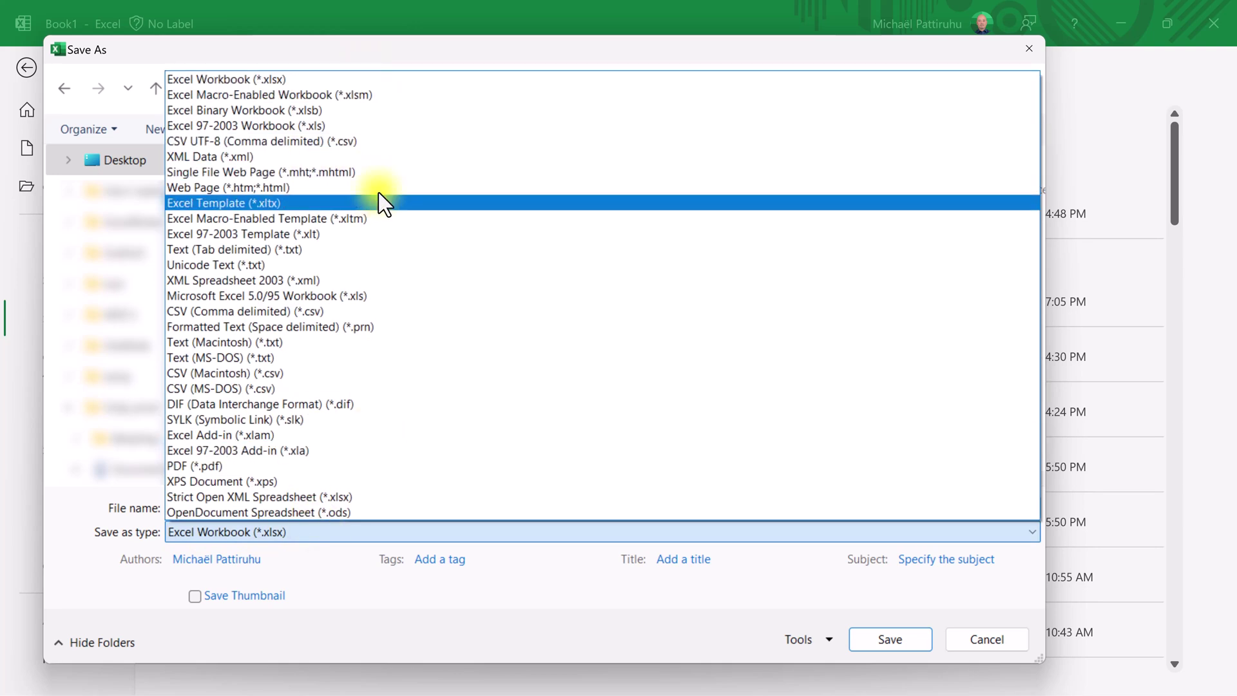
click(361, 79)
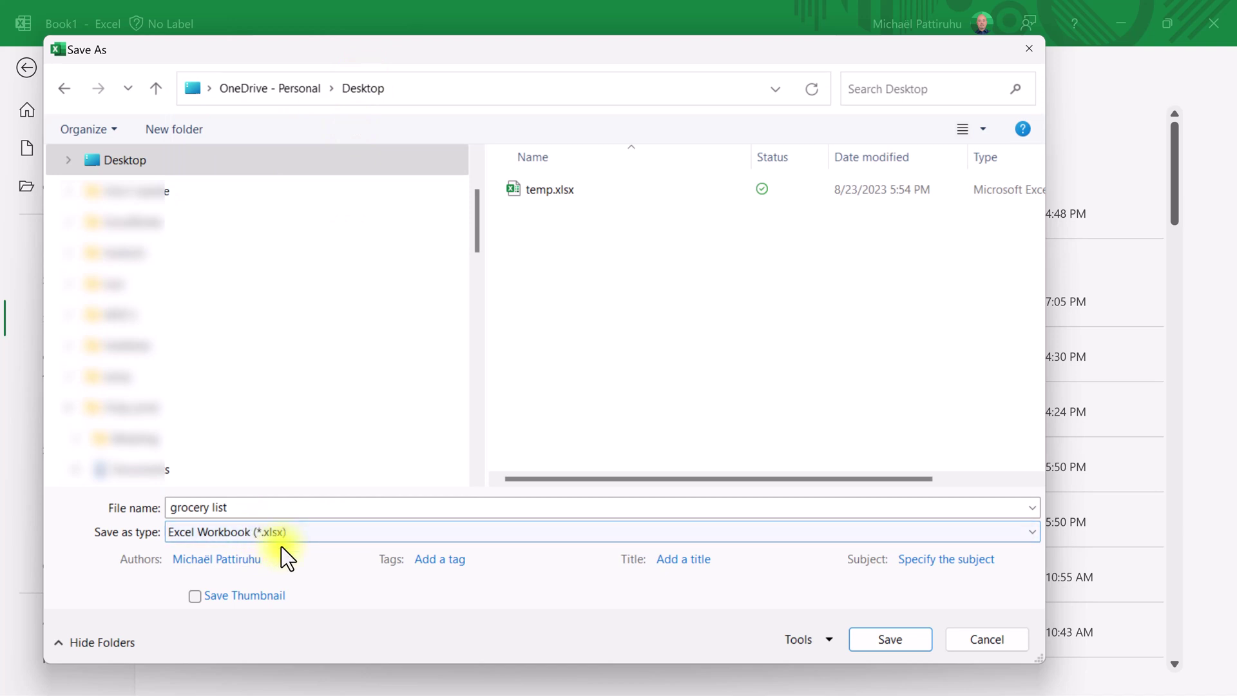
click(868, 637)
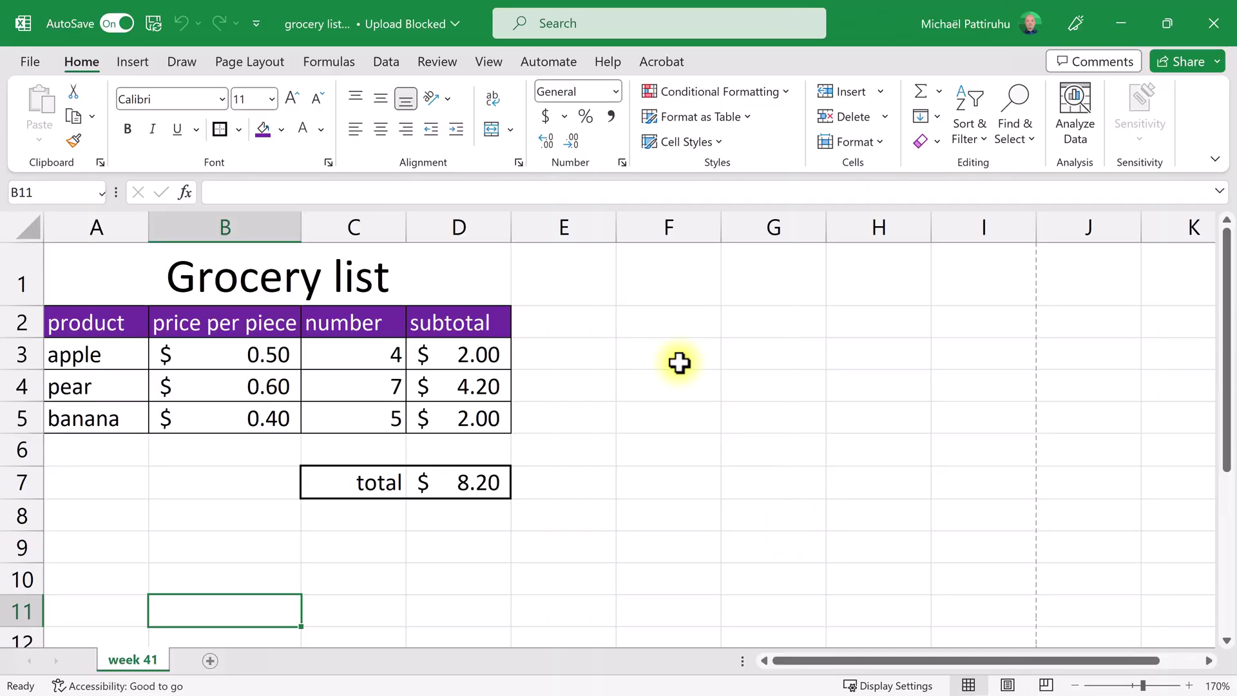